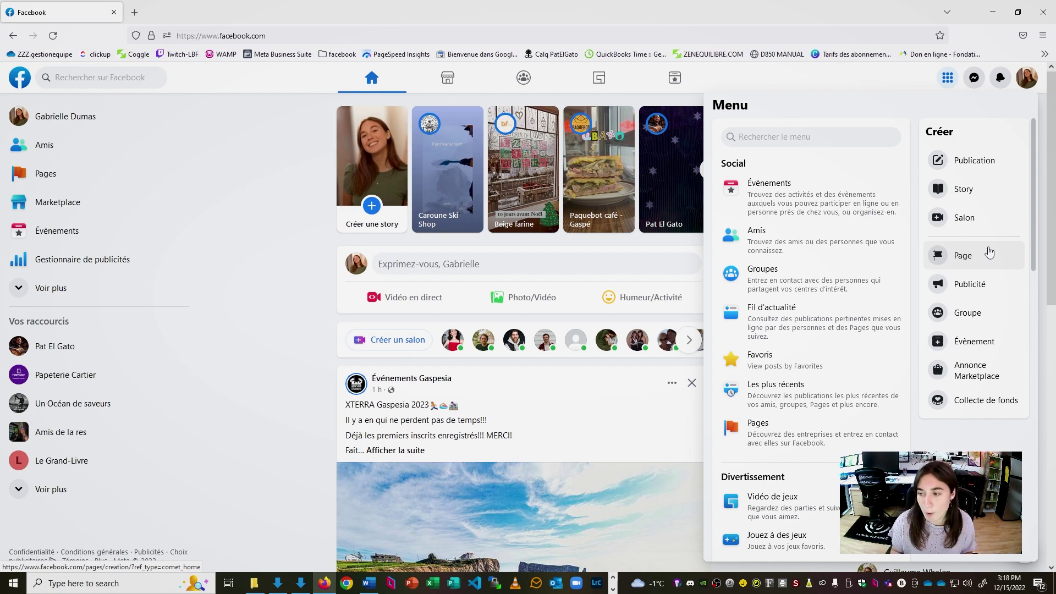
Start a new Facebook Page named 'Café Bellerive'
left_click(989, 252)
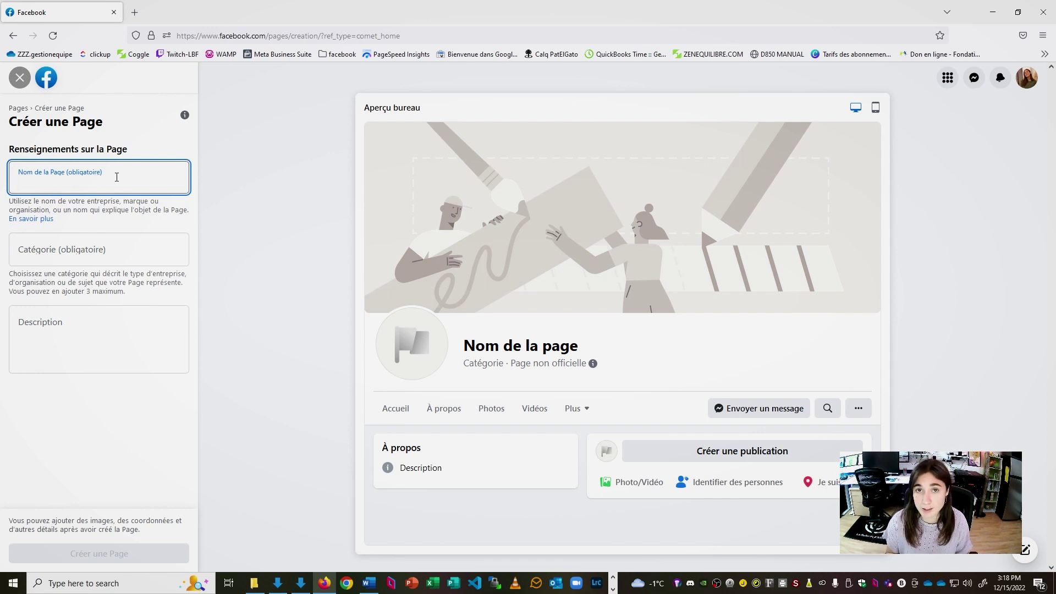
type("Caf")
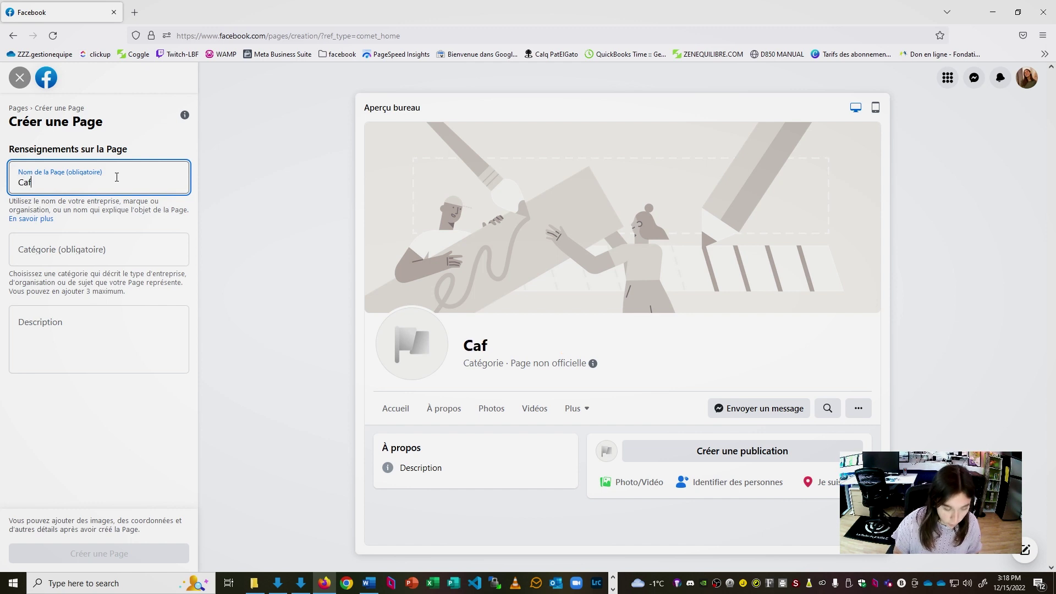
type("é Bellerive")
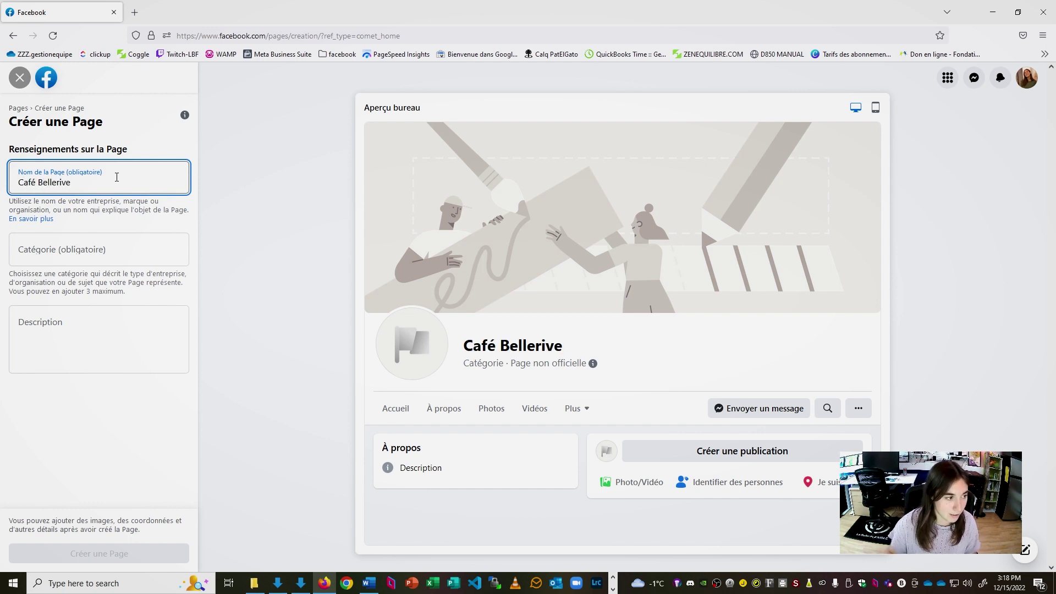
left_click(77, 252)
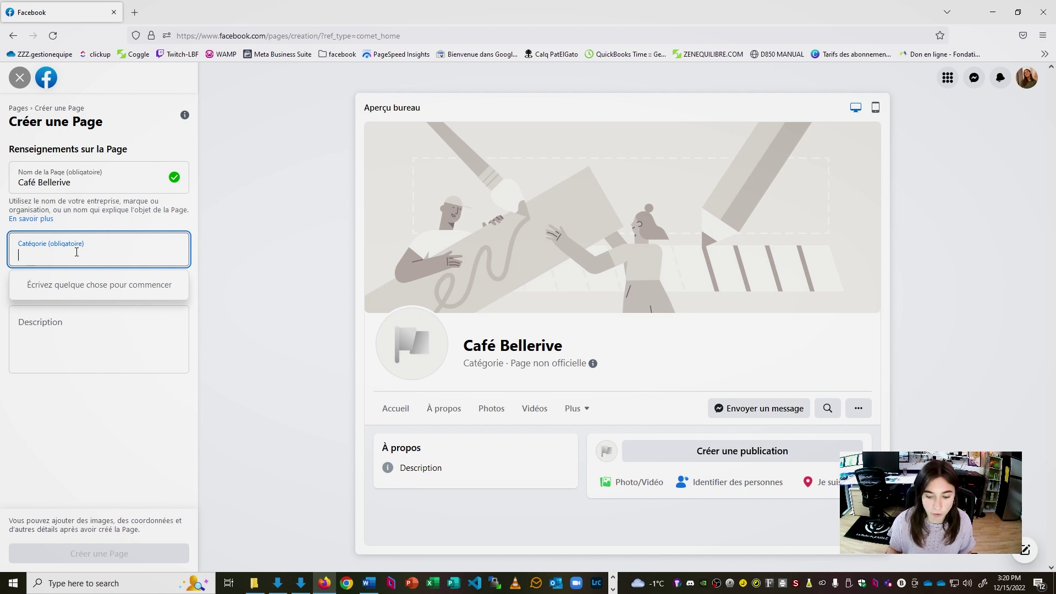
Add the categories Café, Restaurant and Boutique d'art et d'artisanat, and paste the prepared description
type("café")
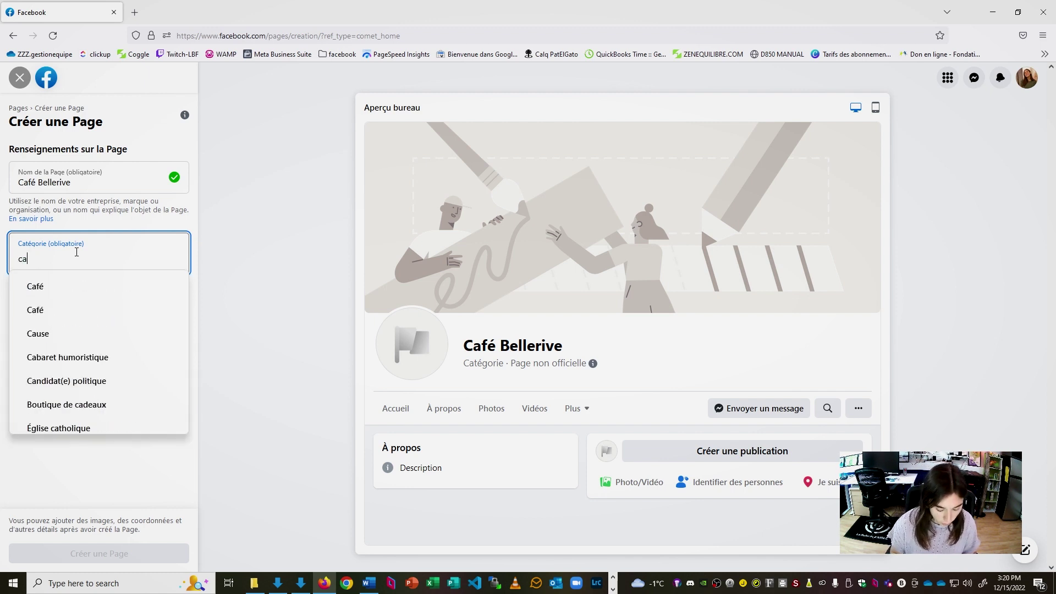
left_click(80, 287)
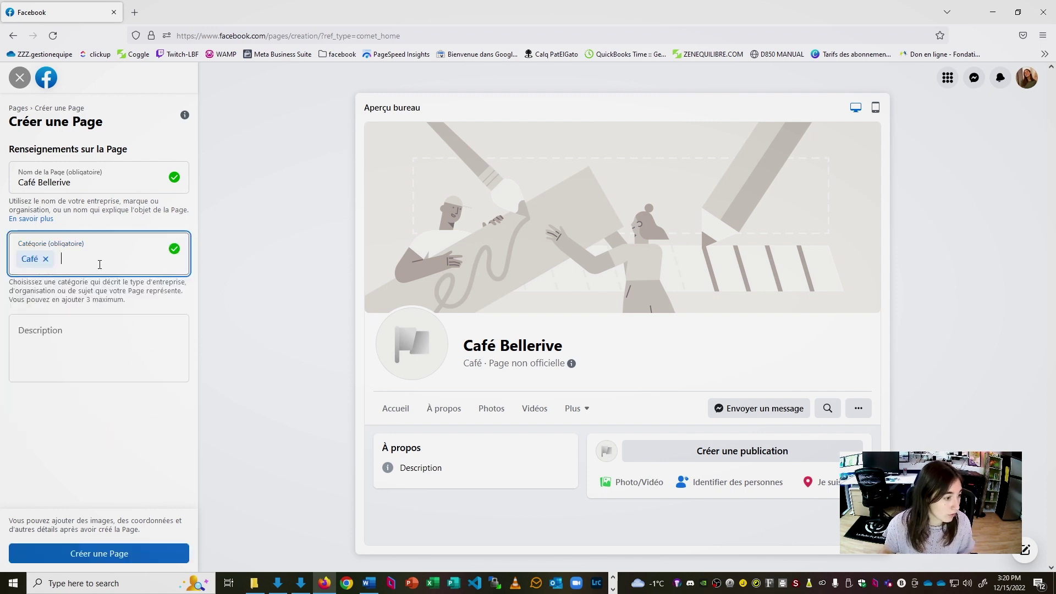
type("res")
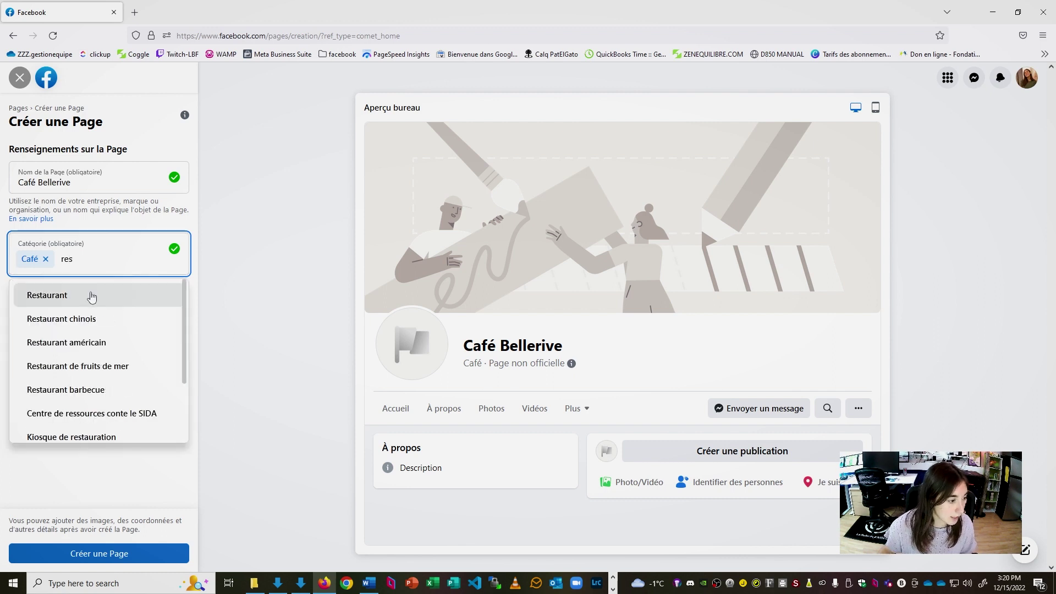
left_click(89, 294)
type("bout")
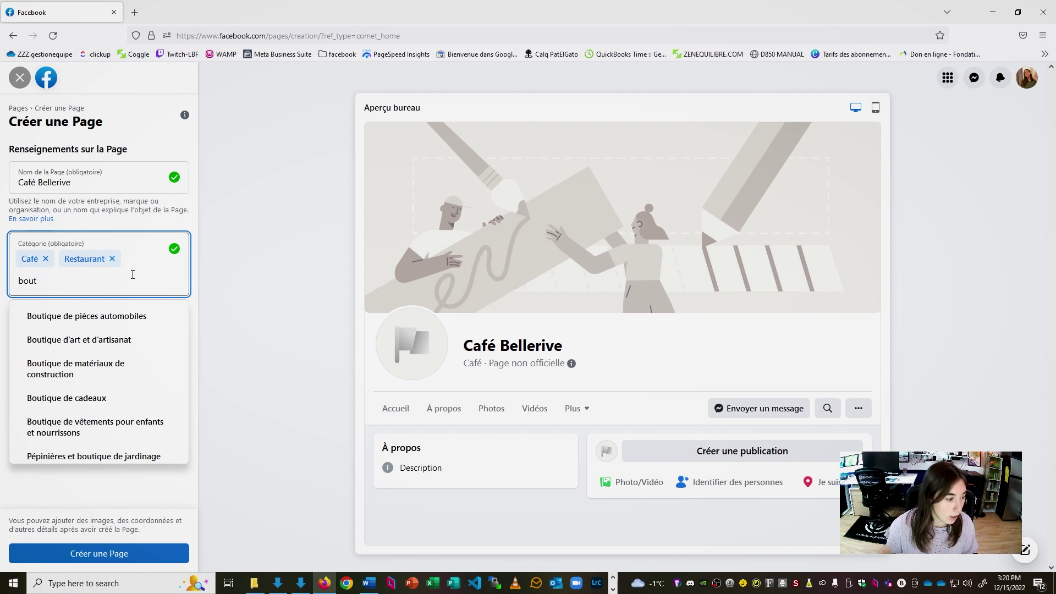
left_click(137, 340)
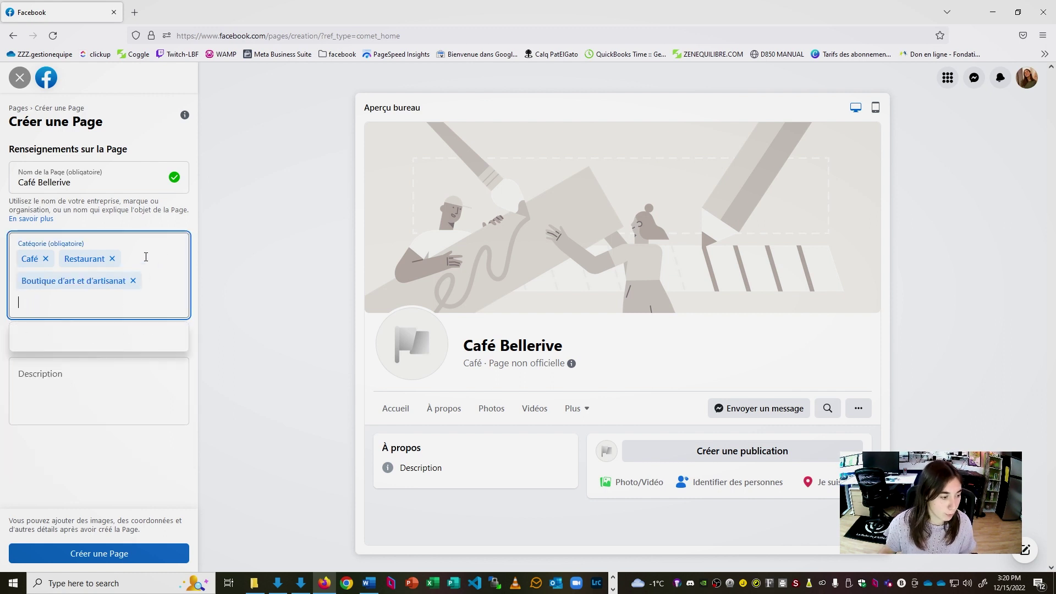
left_click(81, 371)
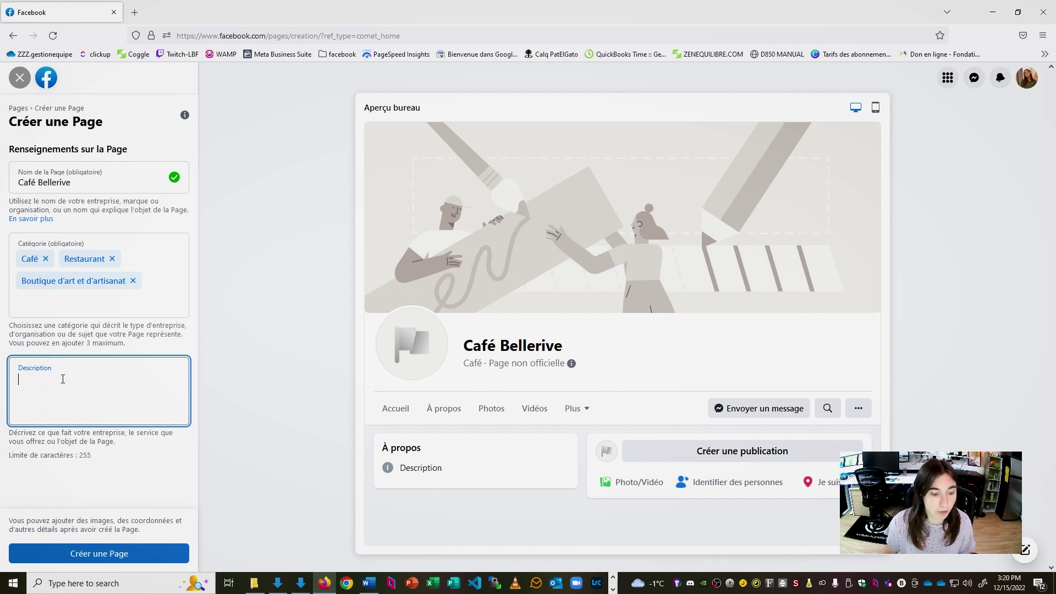
type("Le café Bellerive est l’endroit parfait pour venir vous chercher un bon café. Situé au bord de la rivière Darmouth, vous serez enchanté par ses repas réconfortants. Il possible de manger et boire sur place ou emporter!")
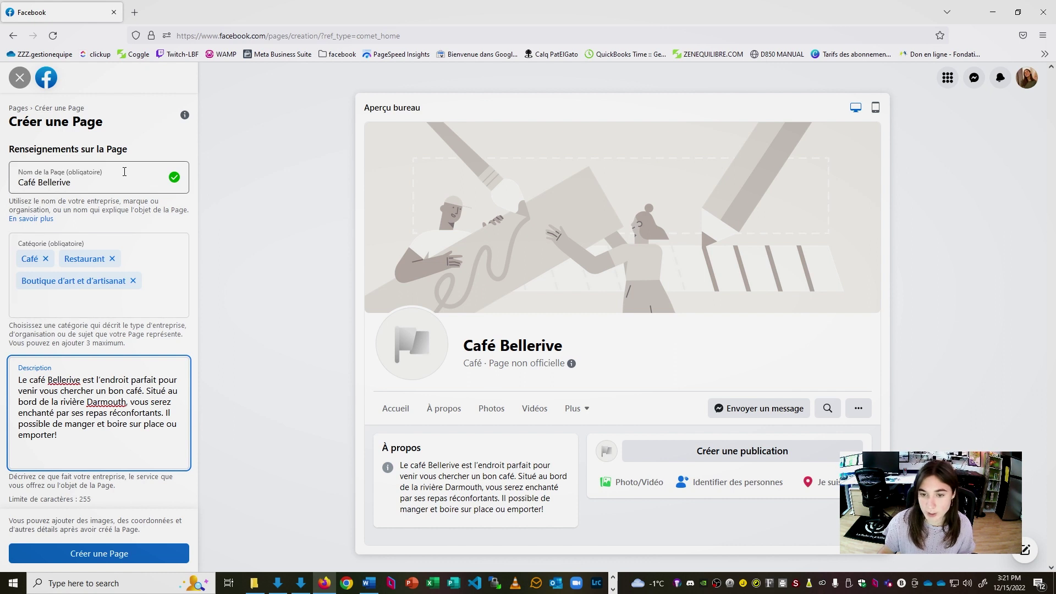
Create the Café Bellerive Page and scroll its setup panel to the profile and cover photo slots
left_click(100, 543)
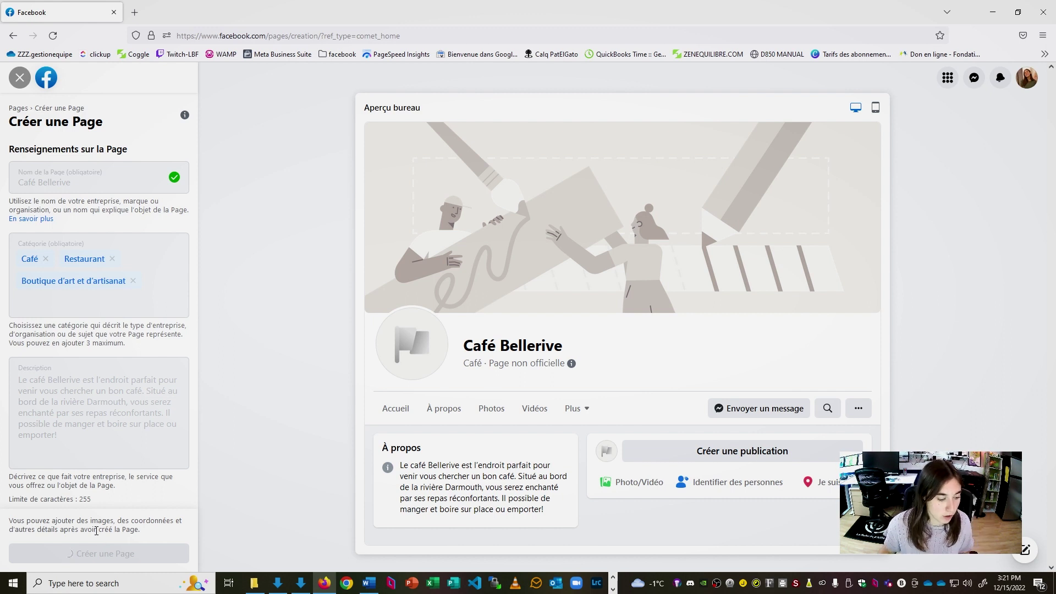
scroll(118, 426, "down", 3)
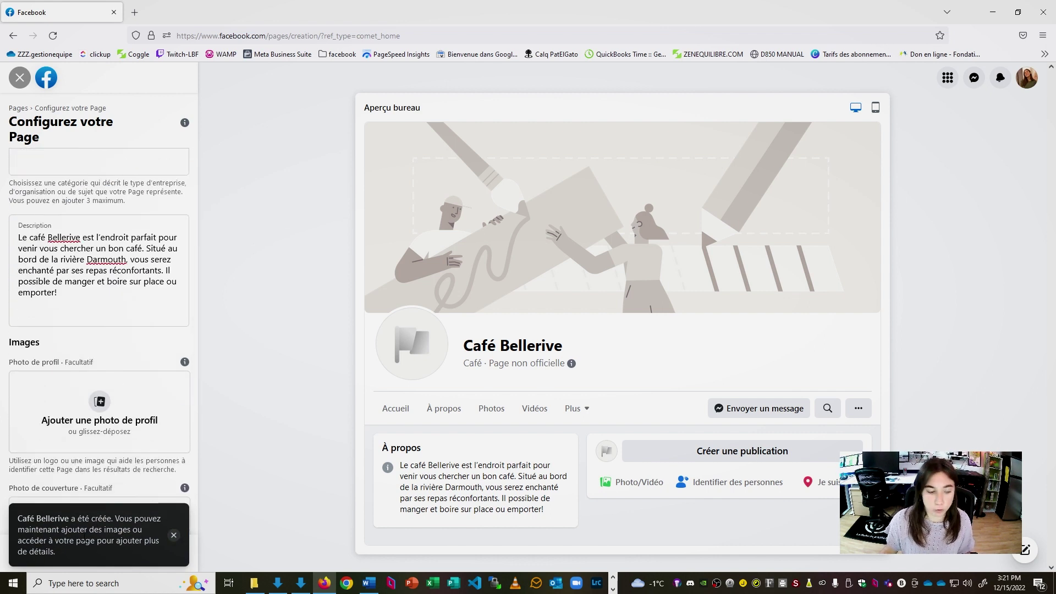
scroll(125, 344, "down", 2)
scroll(145, 270, "down", 1)
scroll(132, 263, "up", 1)
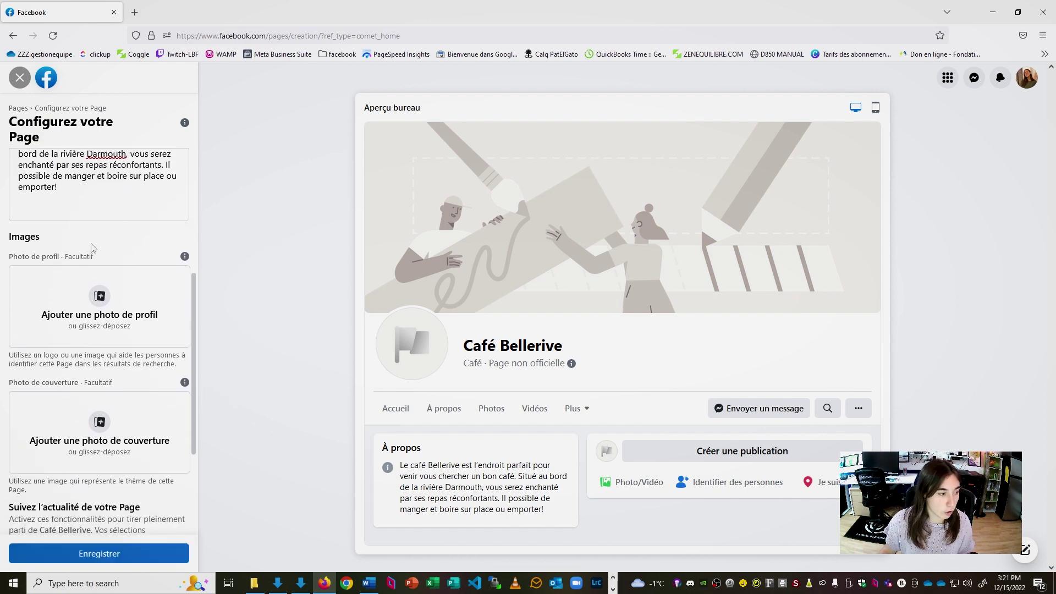
scroll(92, 253, "down", 3)
scroll(85, 451, "up", 3)
scroll(92, 420, "up", 1)
scroll(137, 421, "down", 1)
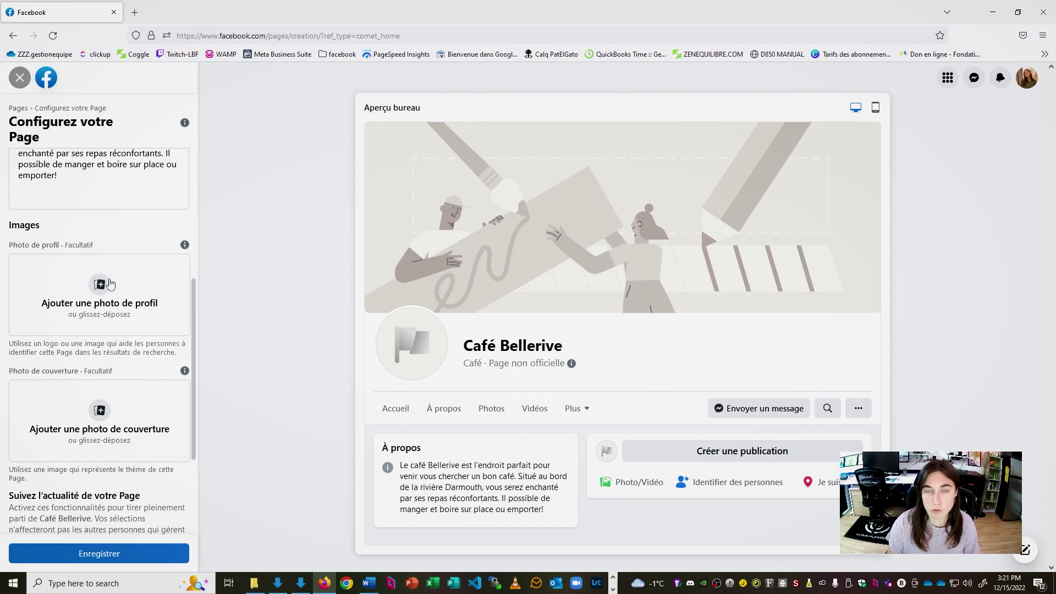
Set the black-and-white Noir et Blanc café logo as the profile photo
left_click(110, 283)
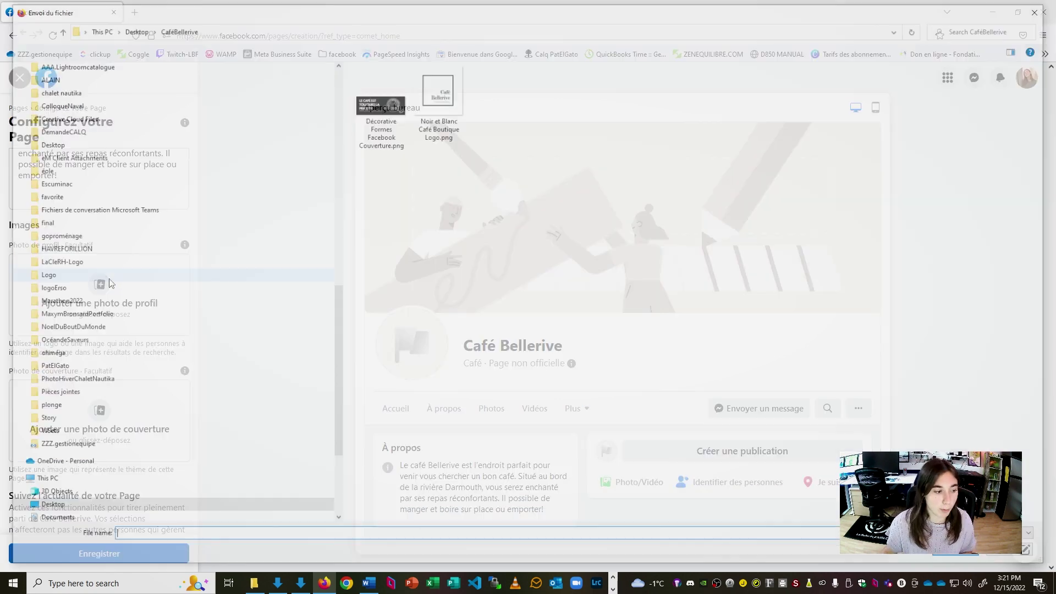
left_click(438, 90)
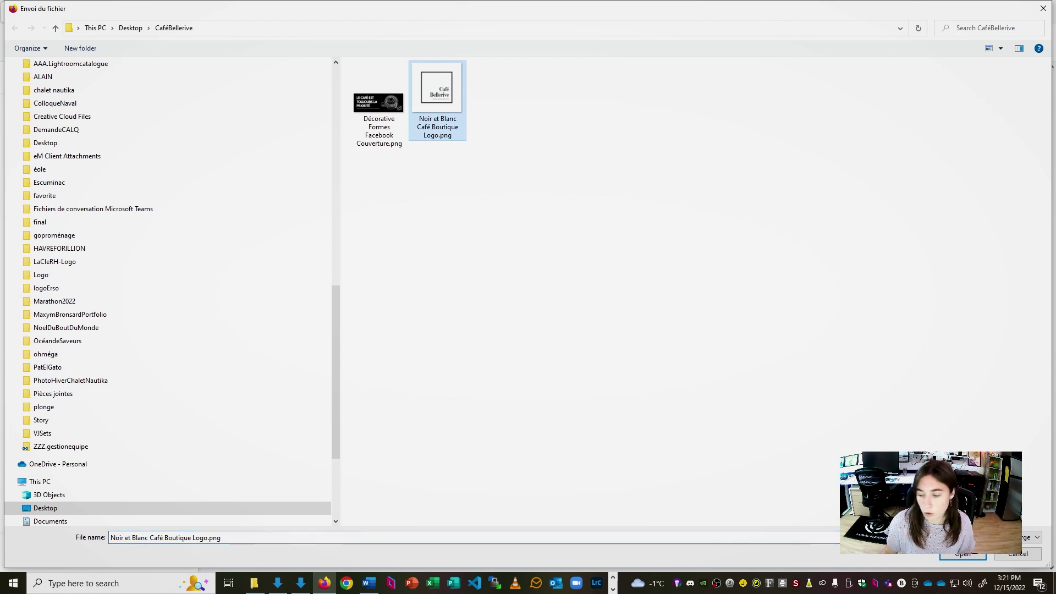
double_click(437, 91)
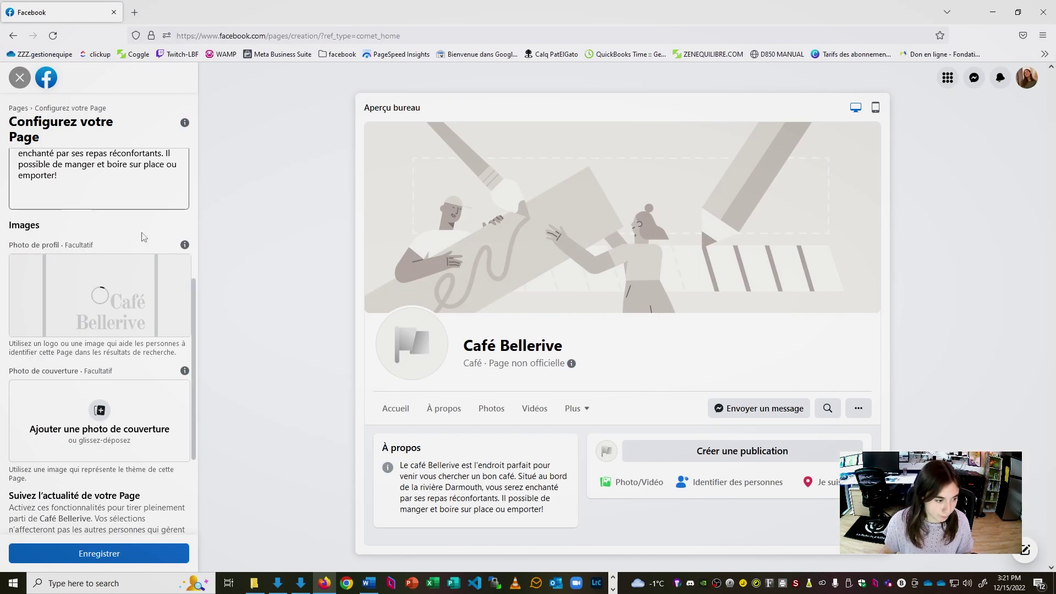
Upload the 'Le café est toujours la priorité' cover image and save the Page setup
left_click(101, 411)
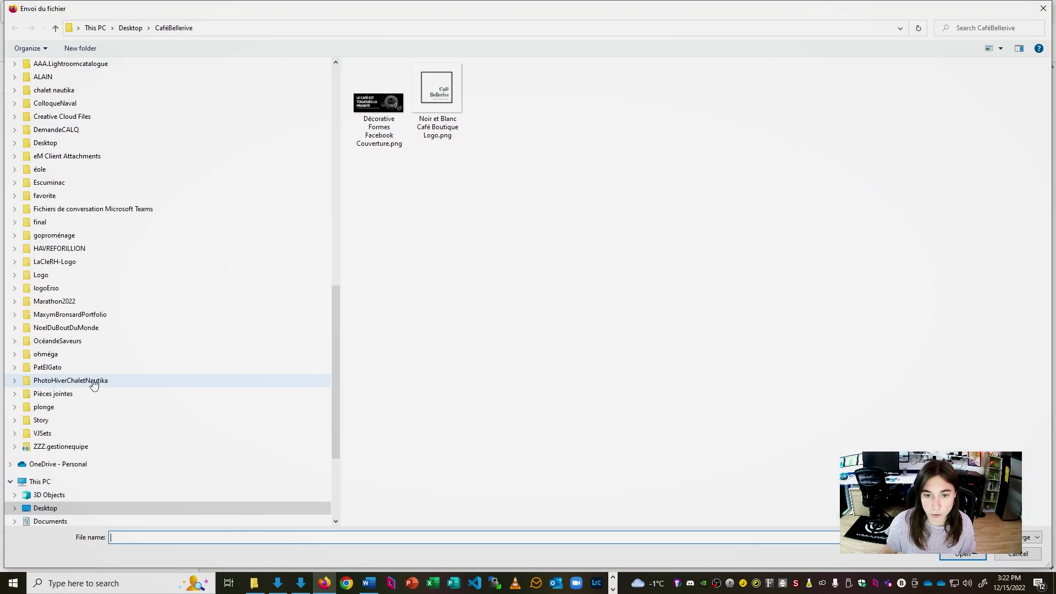
left_click(380, 102)
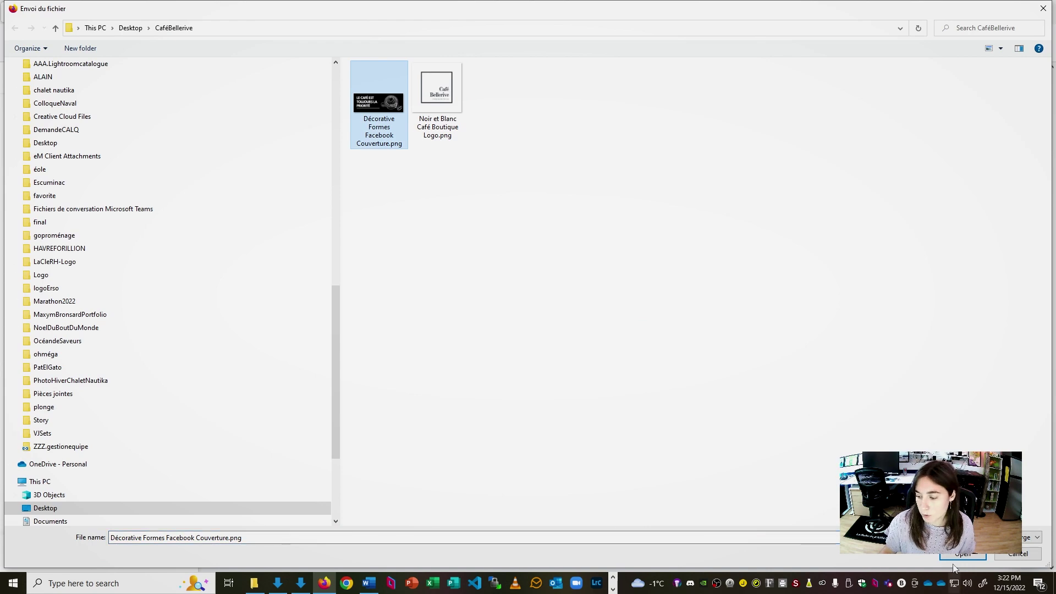
left_click(963, 554)
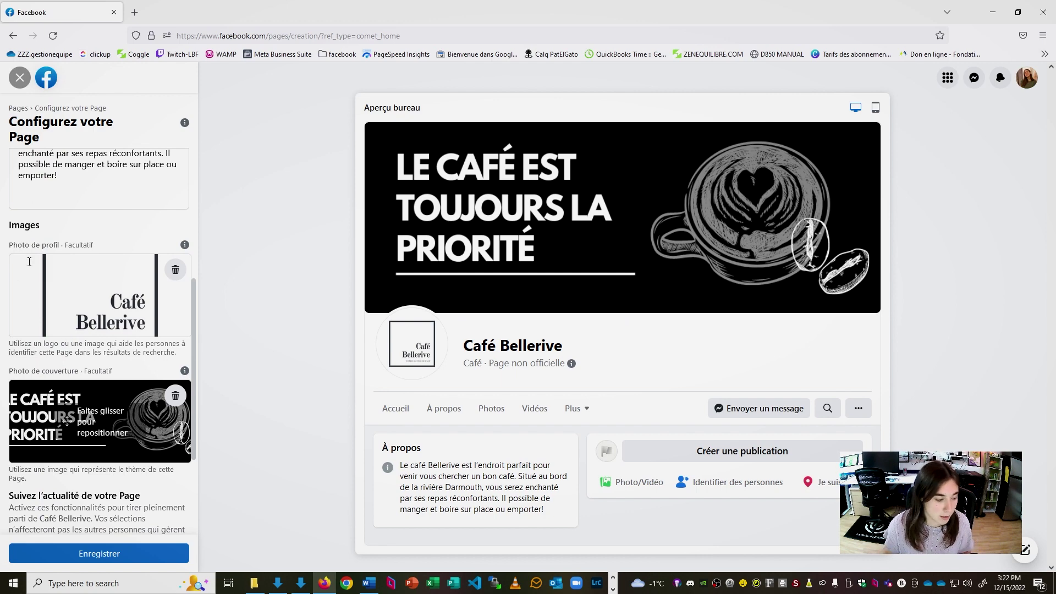
scroll(146, 435, "down", 3)
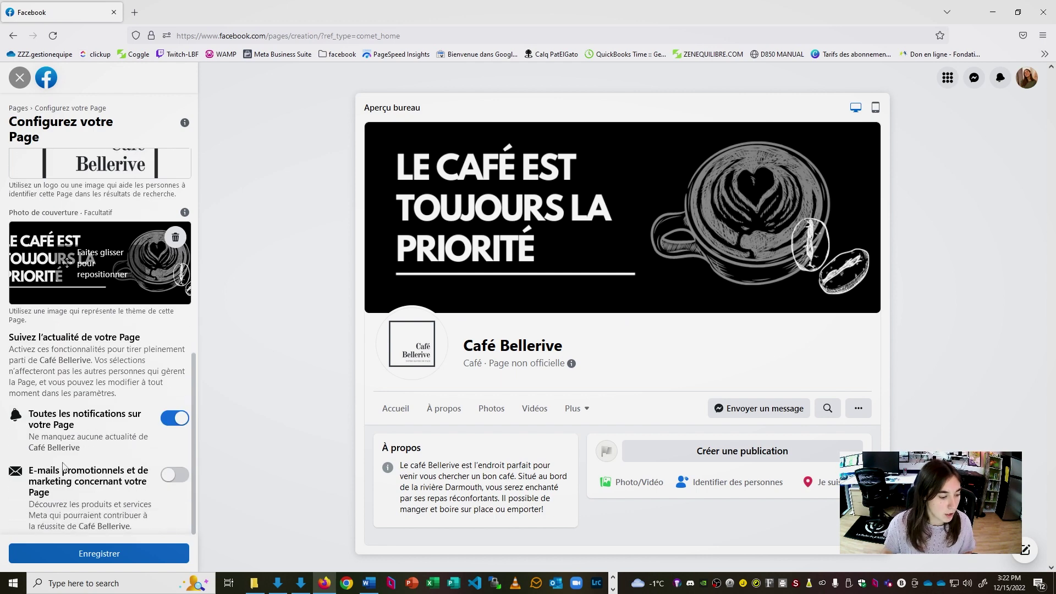
left_click(109, 555)
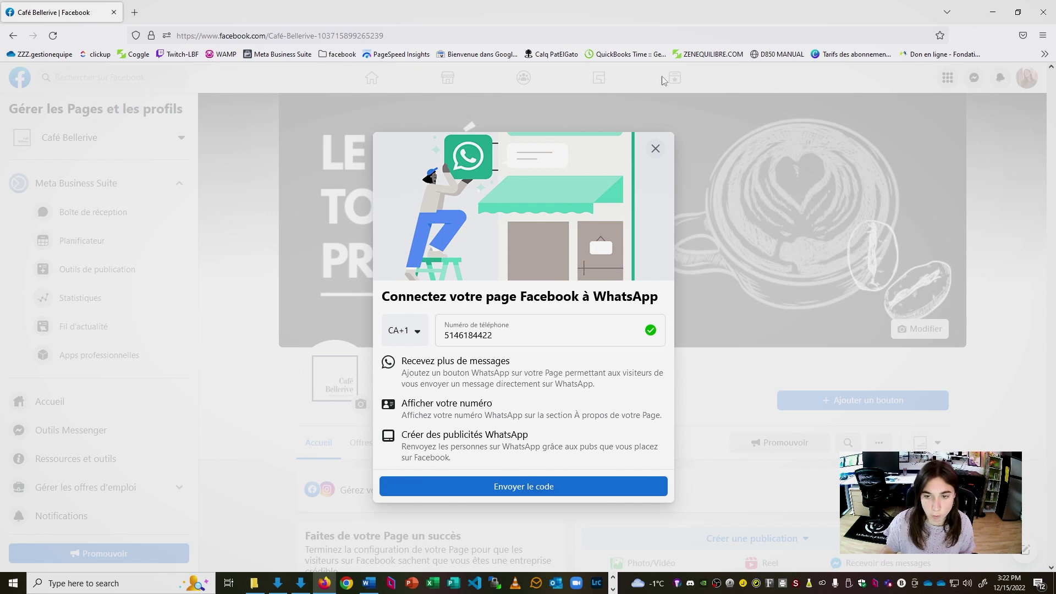
Decline the WhatsApp connection offer without connecting
left_click(655, 148)
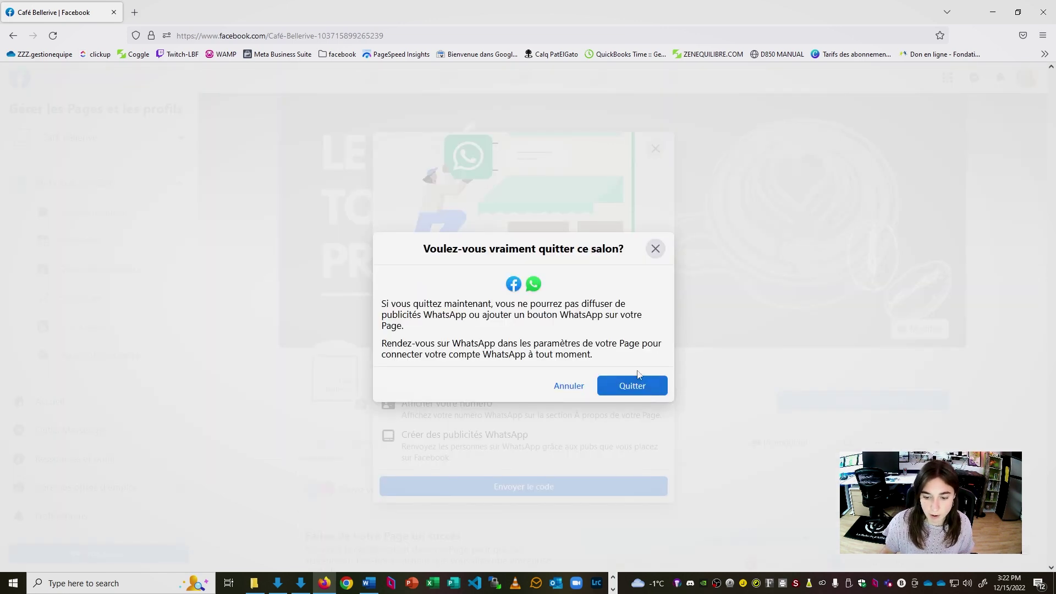
left_click(633, 387)
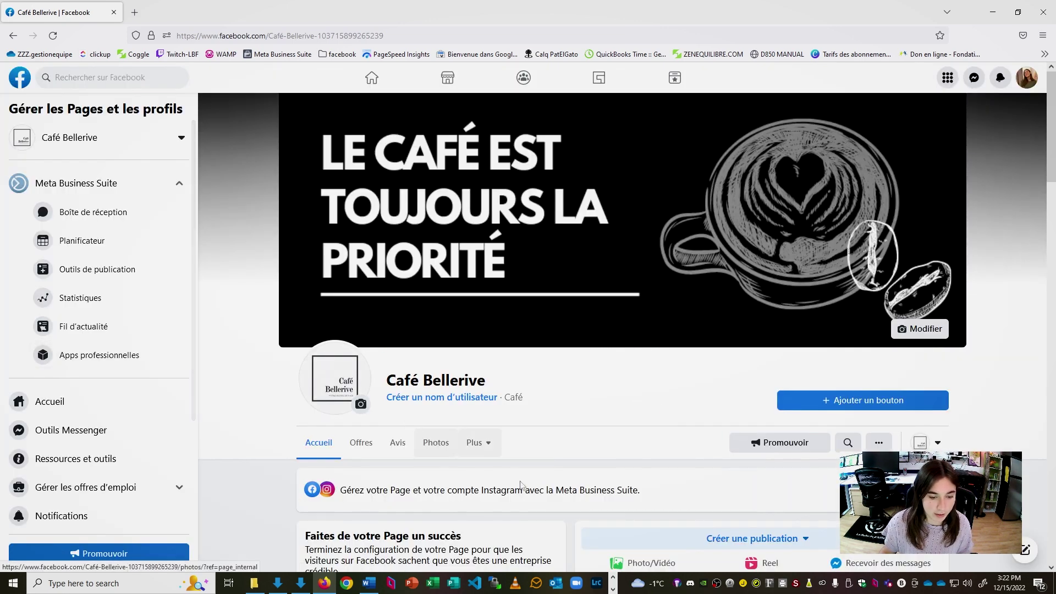
scroll(737, 221, "down", 5)
scroll(764, 199, "up", 5)
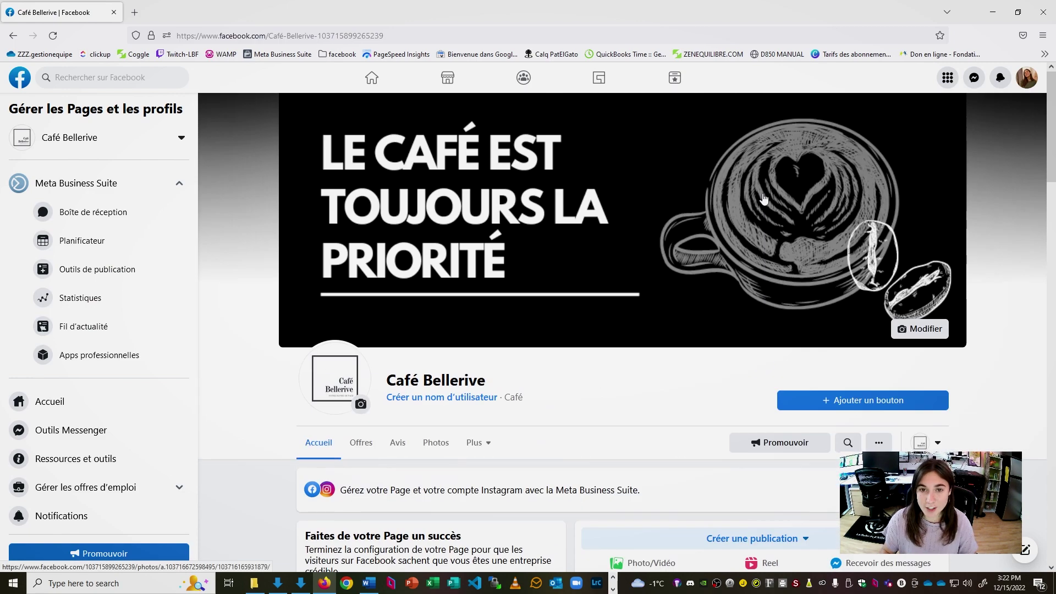
scroll(764, 199, "down", 7)
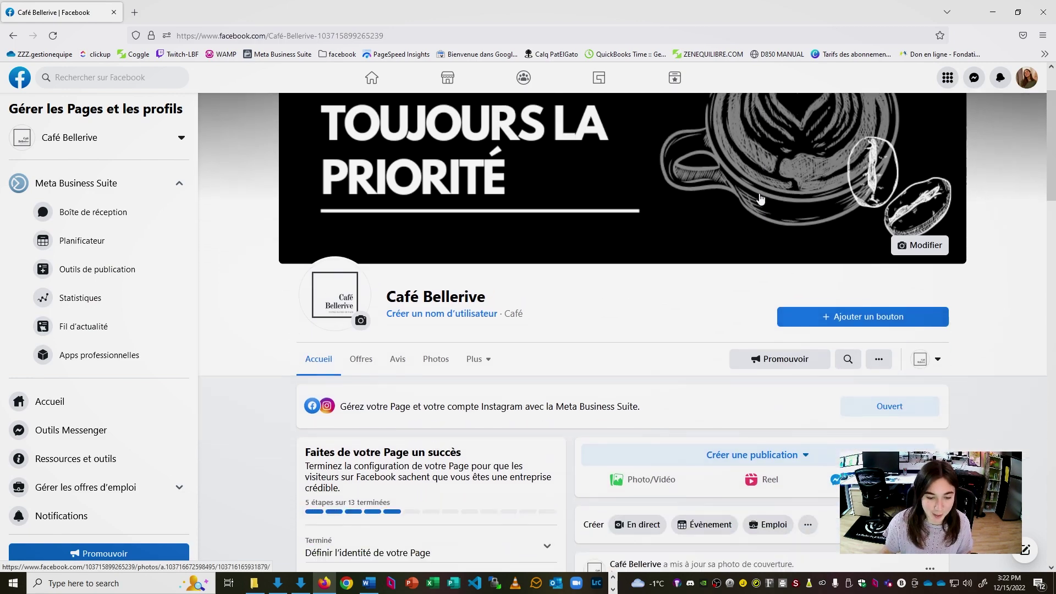
scroll(495, 308, "up", 2)
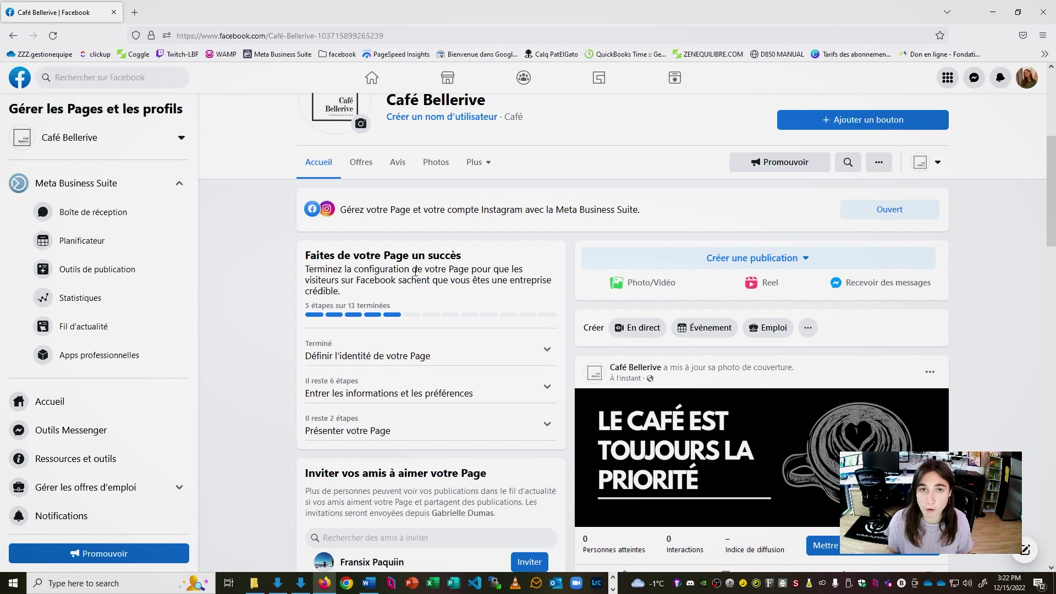
scroll(415, 272, "down", 2)
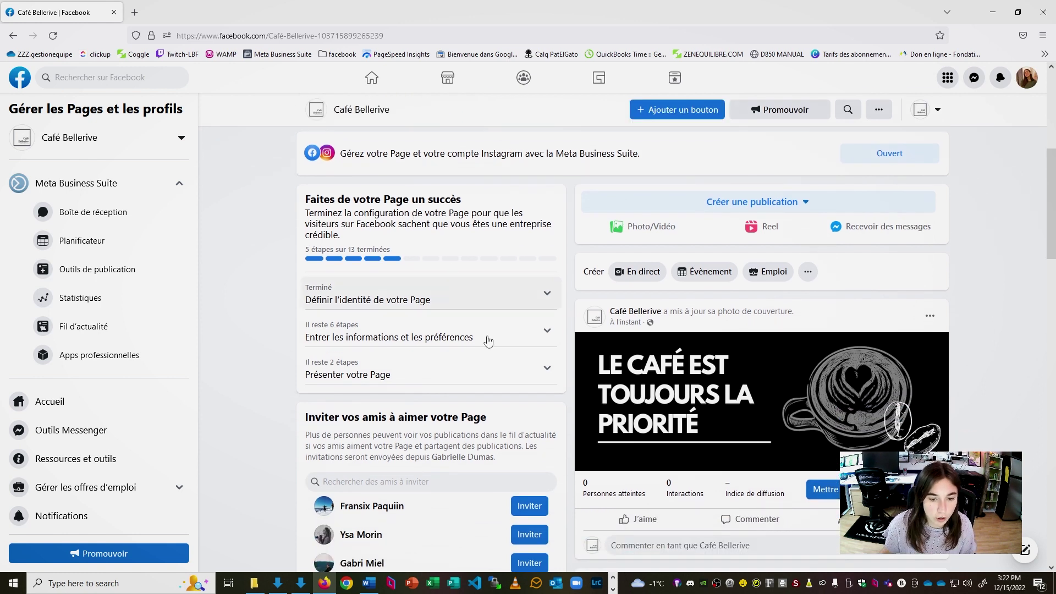
Expand the completed identity steps and the information and preferences steps in the checklist
left_click(543, 298)
scroll(541, 301, "down", 1)
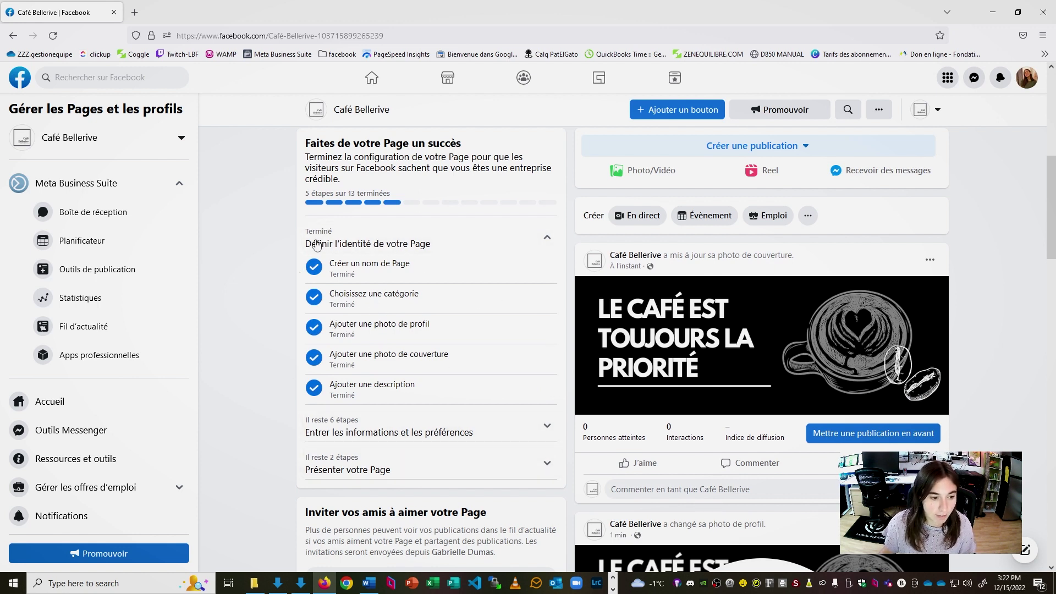
scroll(445, 198, "down", 1)
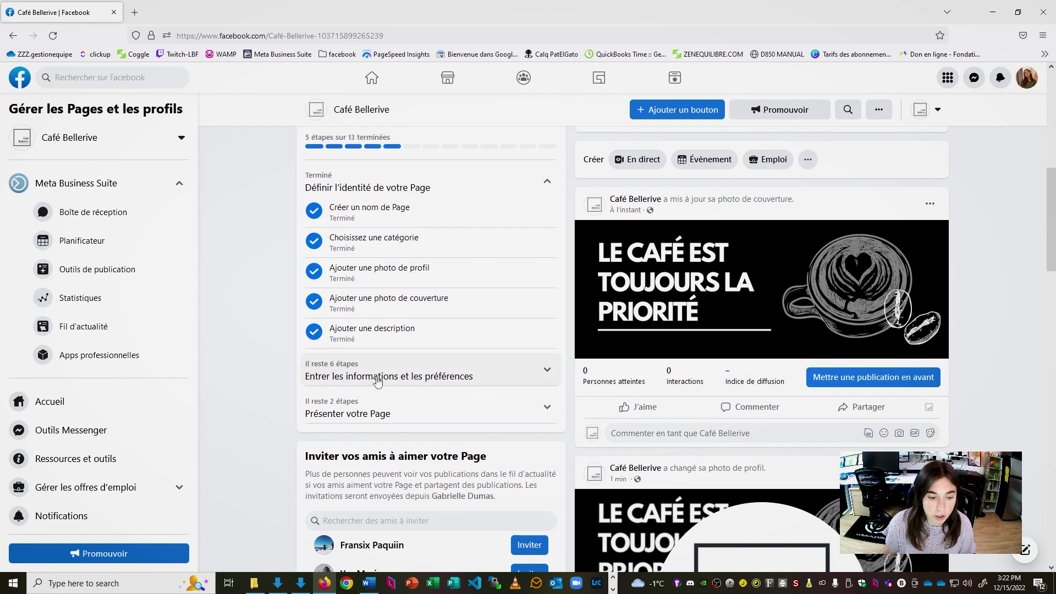
left_click(380, 380)
scroll(410, 317, "down", 3)
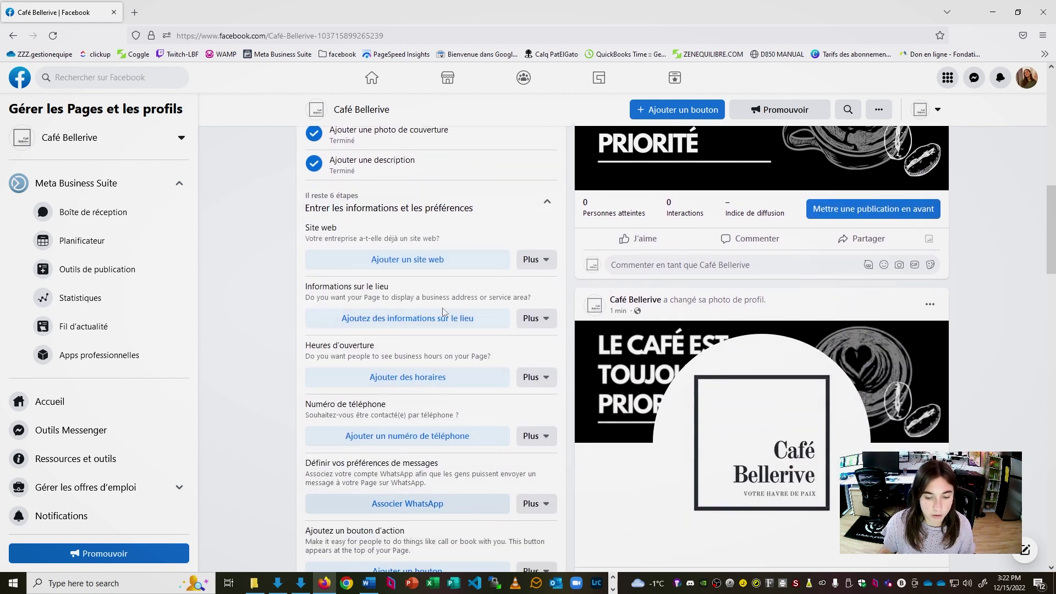
scroll(411, 410, "up", 1)
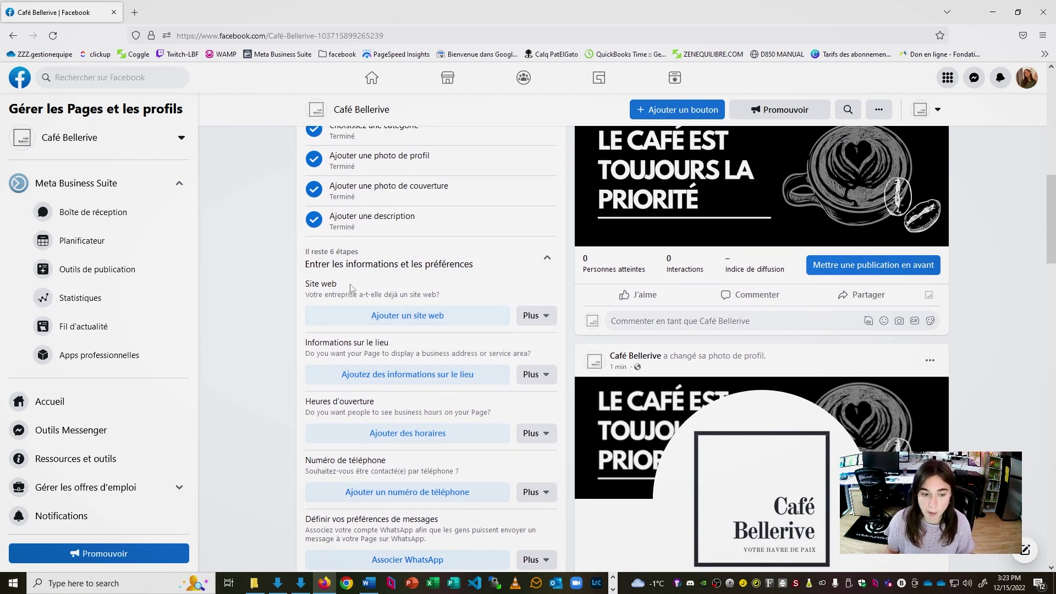
Save the website step for later and paste the café's full address into the location's street field
left_click(550, 320)
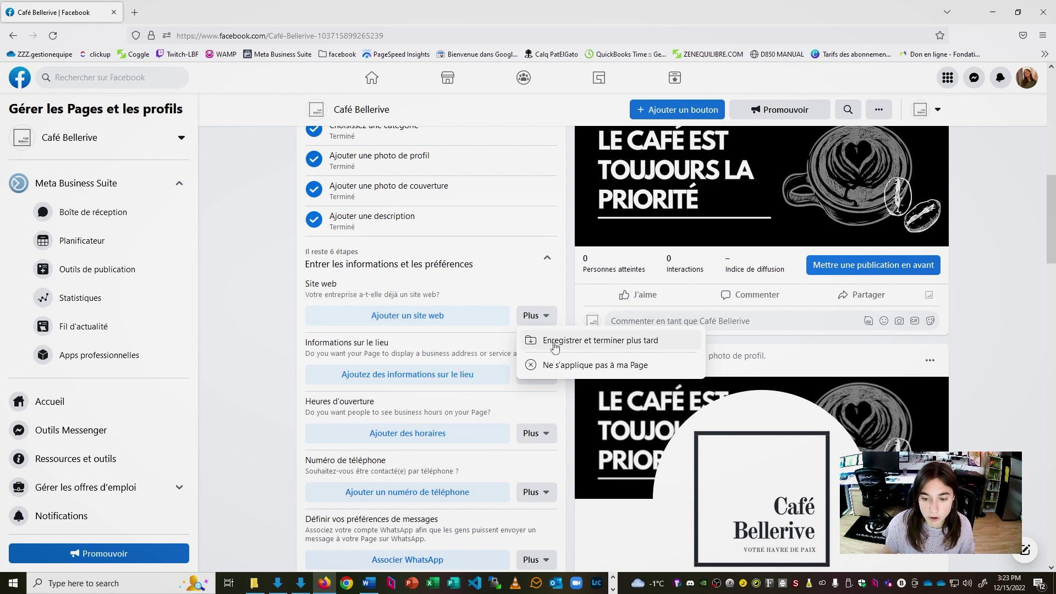
left_click(555, 343)
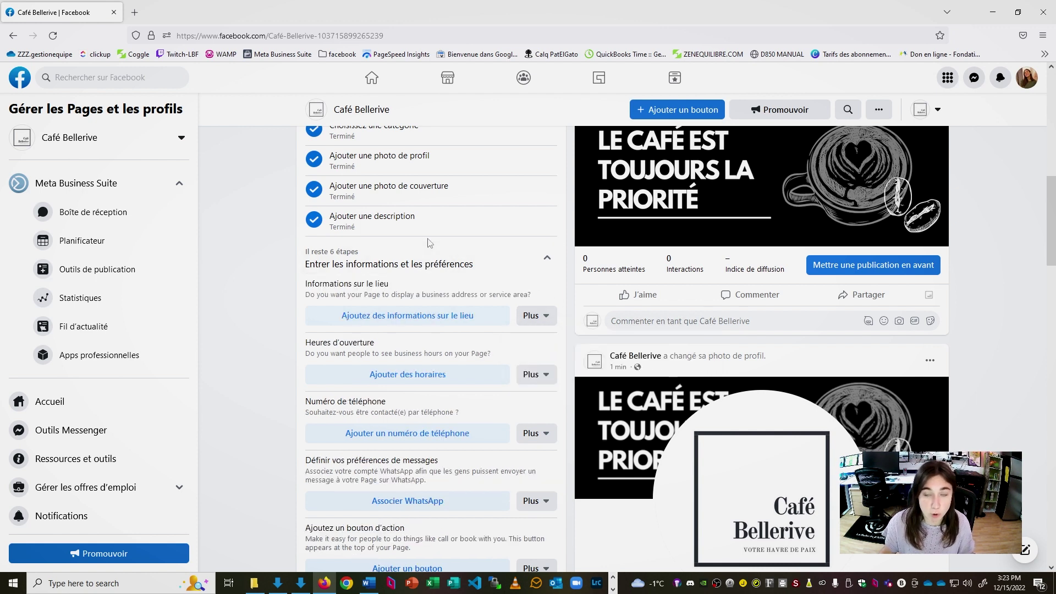
left_click(364, 317)
left_click(477, 239)
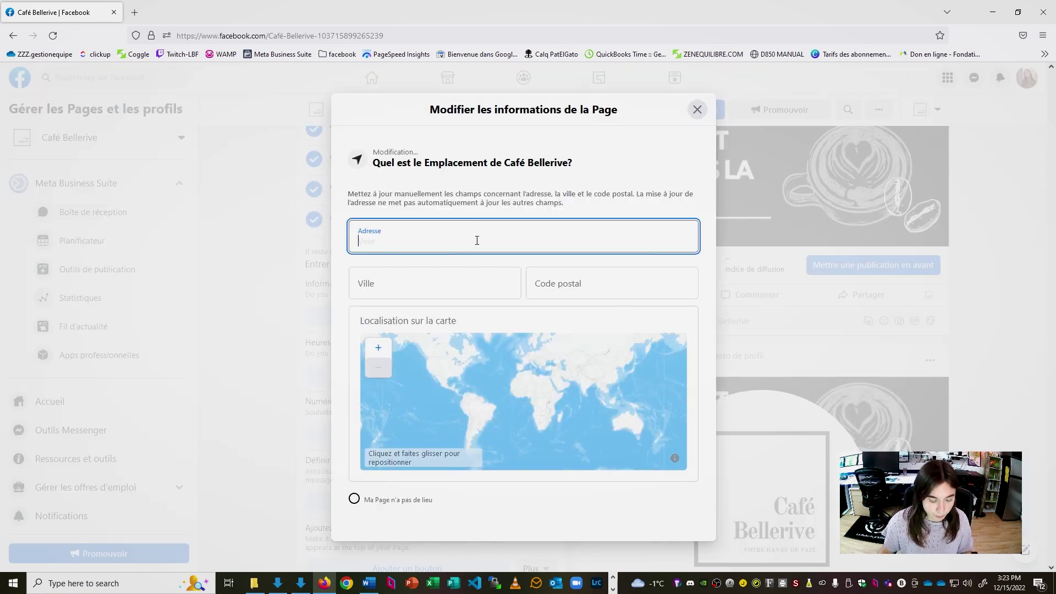
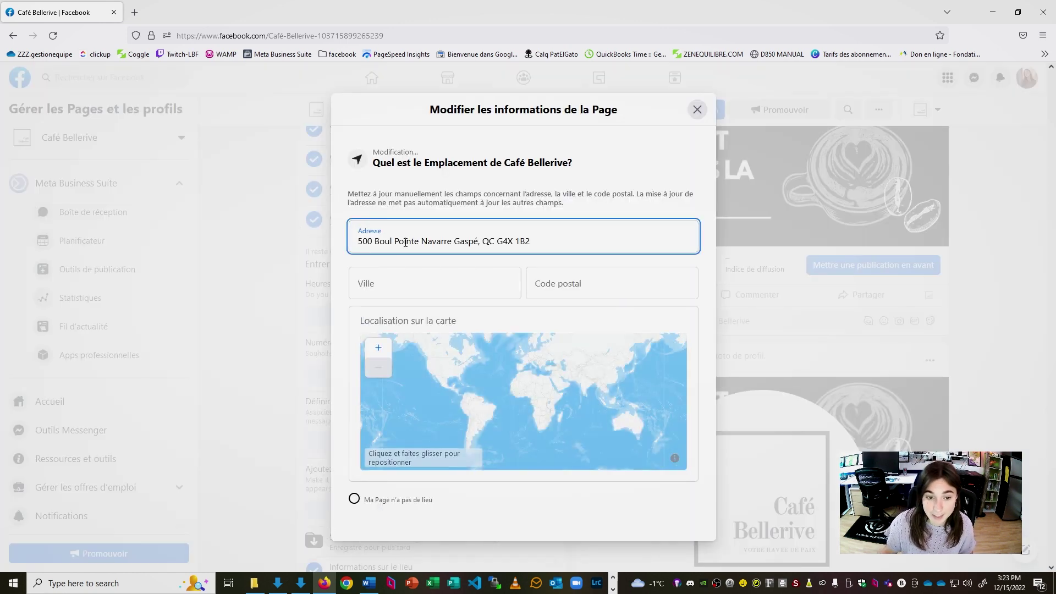
Move the city from the address into the city field, choosing it from the suggestions
left_click_drag(481, 242, 452, 247)
key("ctrl+c")
left_click(437, 284)
key("ctrl+v")
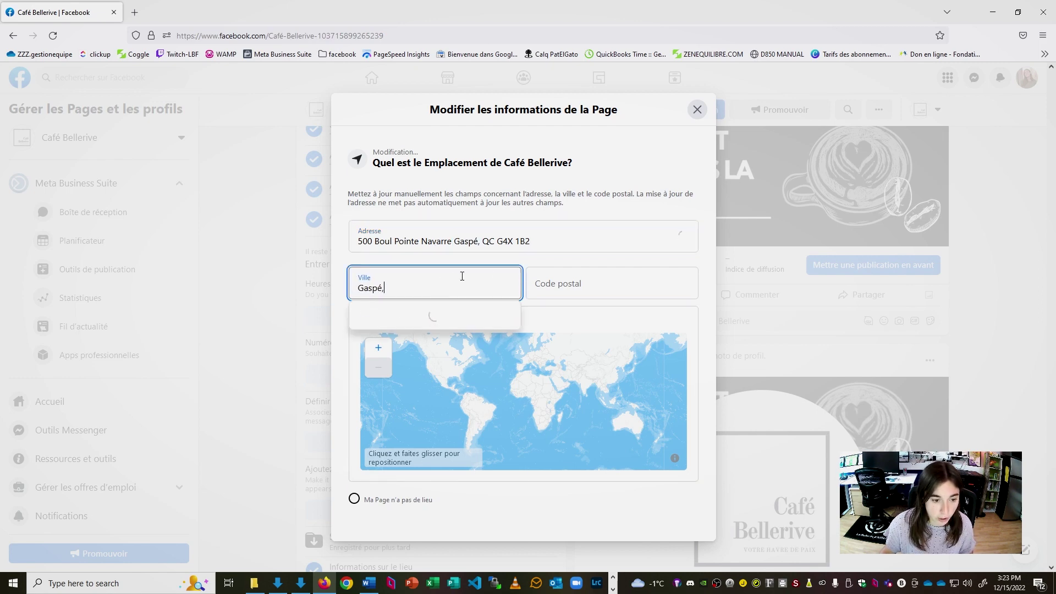
key("BackSpace")
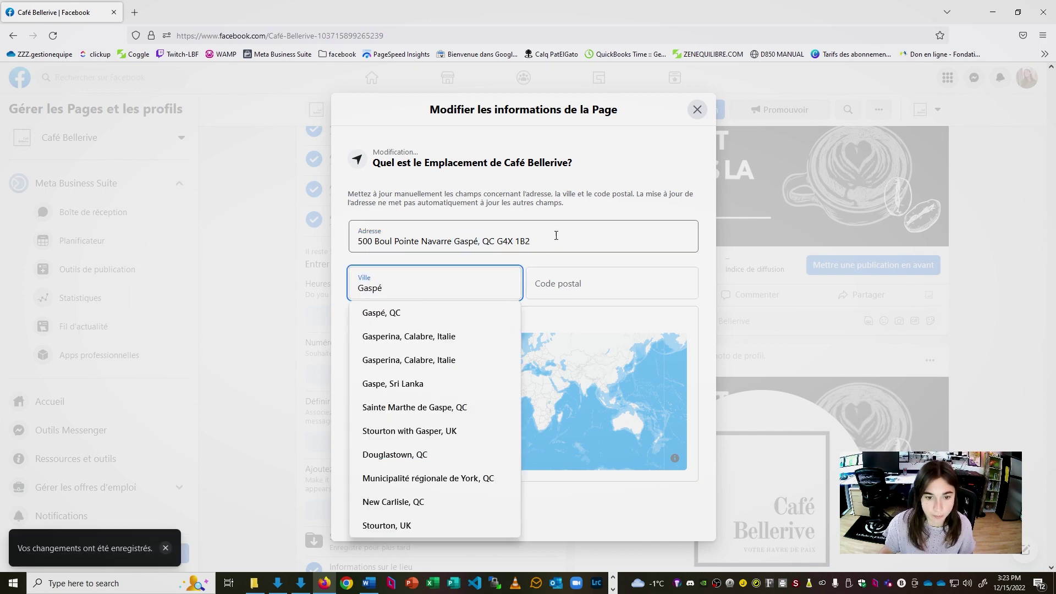
left_click(455, 314)
Move the postal code into its own field and trim city and postal code from the street address
left_click(499, 241)
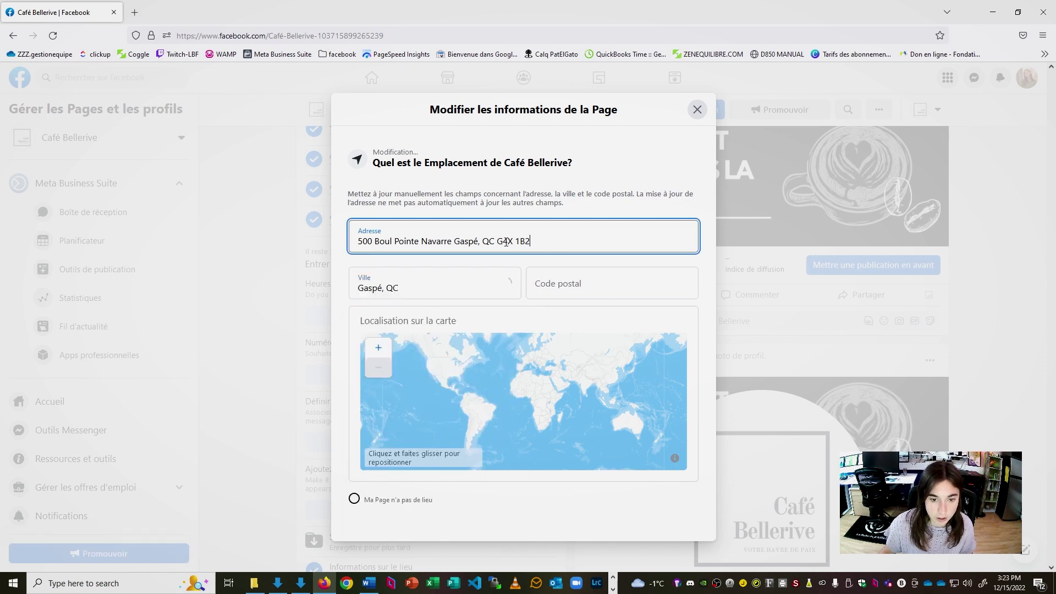
left_click_drag(498, 241, 538, 242)
key("ctrl+c")
left_click(577, 283)
key("ctrl+v")
left_click(447, 242)
left_click_drag(459, 242, 546, 242)
key("BackSpace")
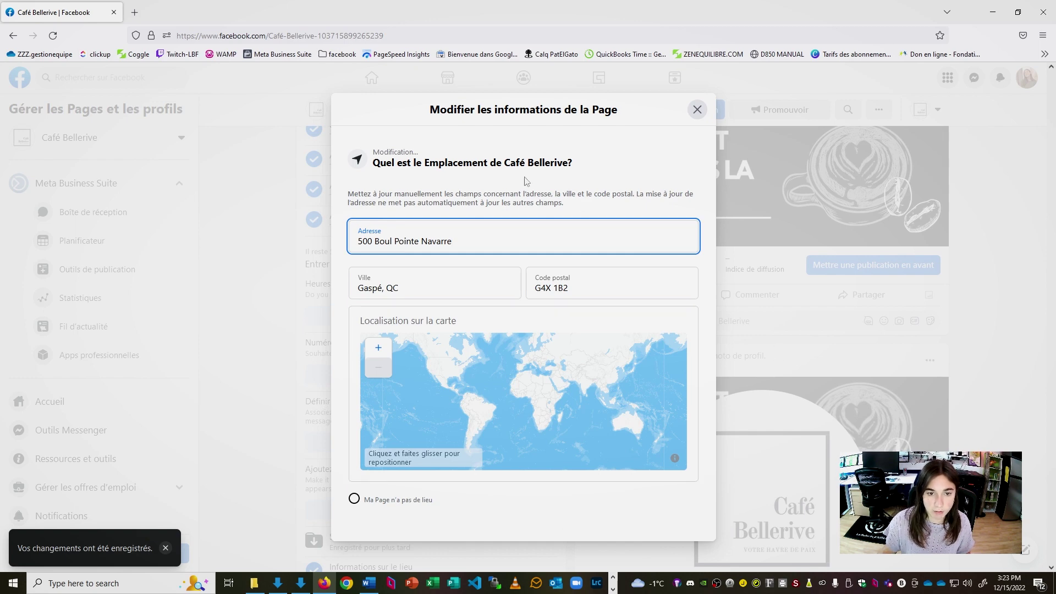
Close the saved location form and choose to be open on set hours
left_click(698, 109)
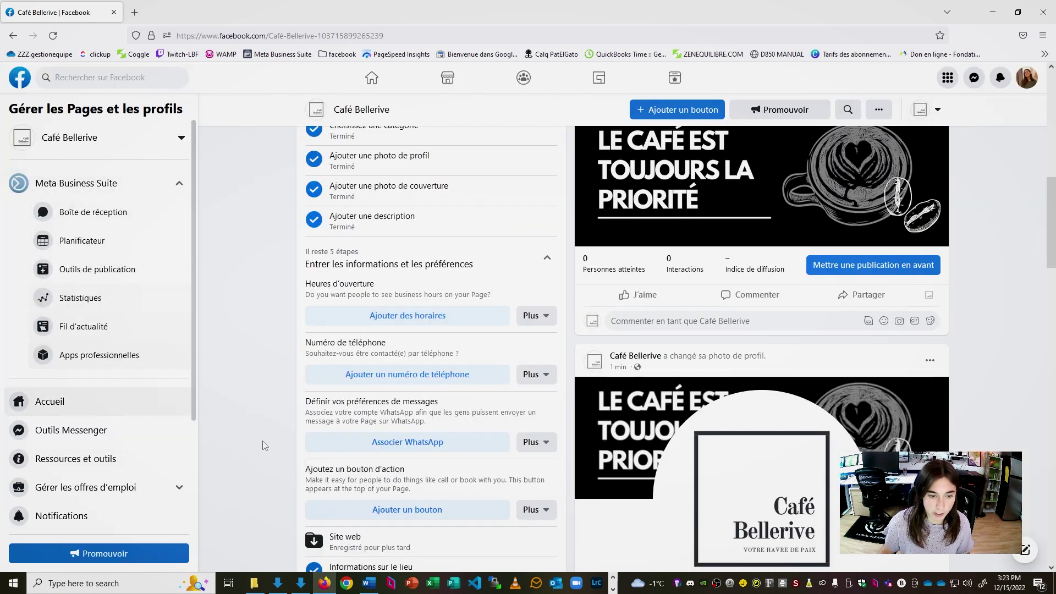
left_click(406, 328)
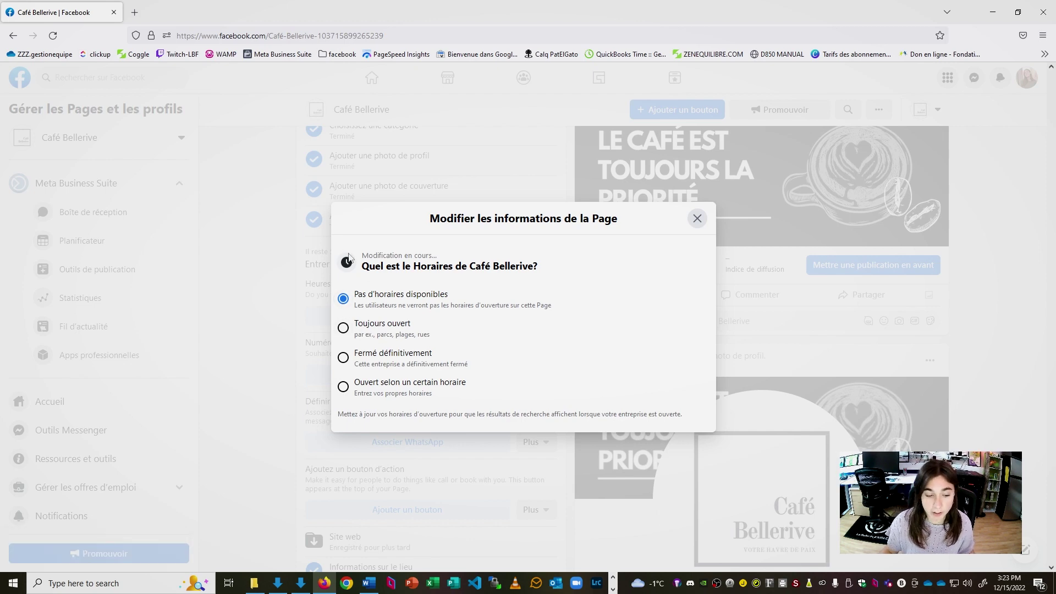
left_click(343, 388)
Set Monday's hours to 07:00–17:00
scroll(495, 307, "down", 2)
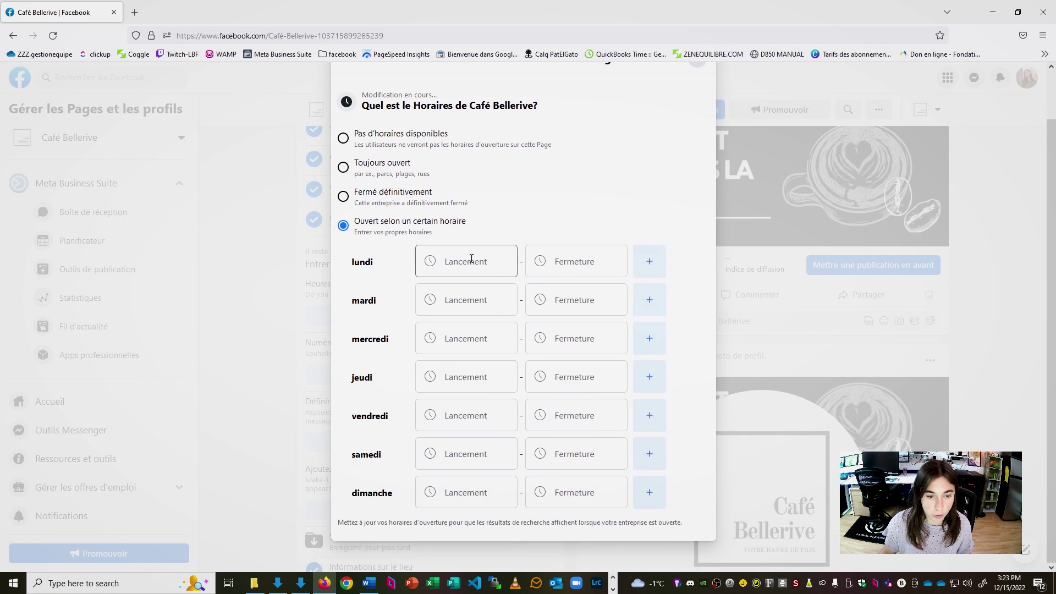
left_click(482, 256)
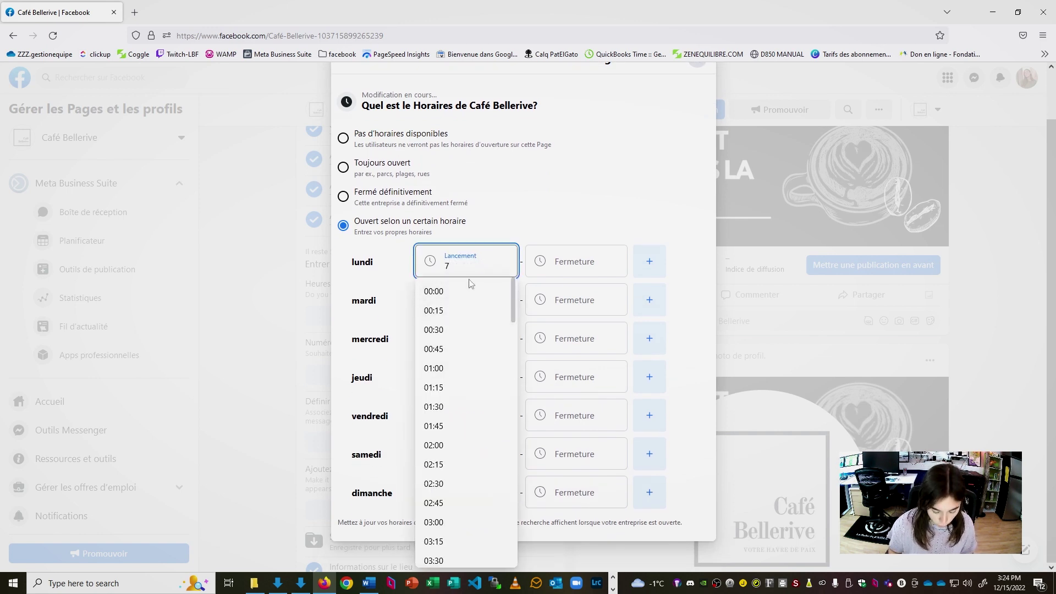
type("7:00")
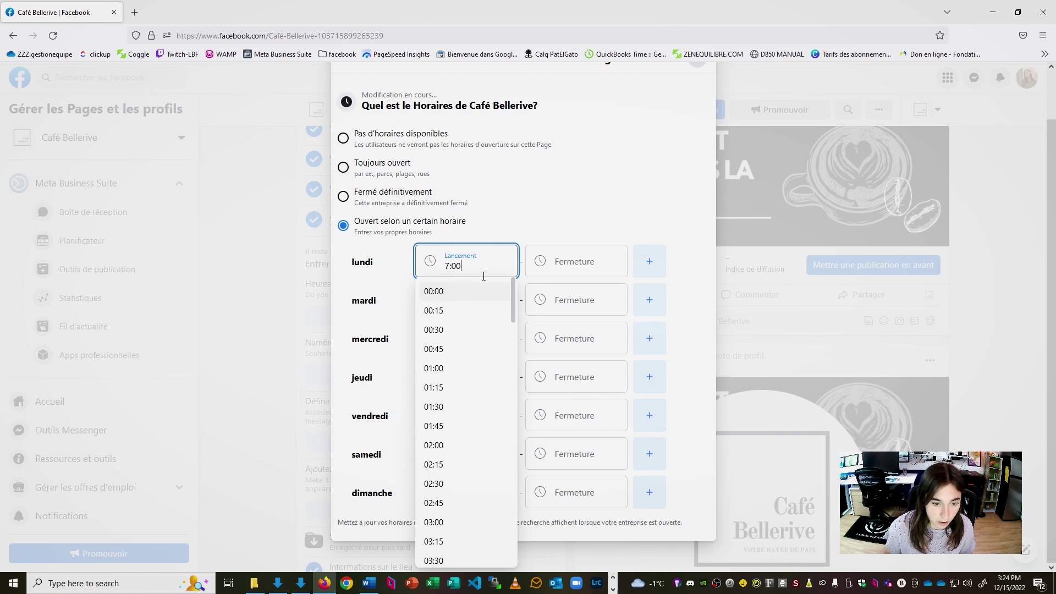
left_click(559, 265)
type("17")
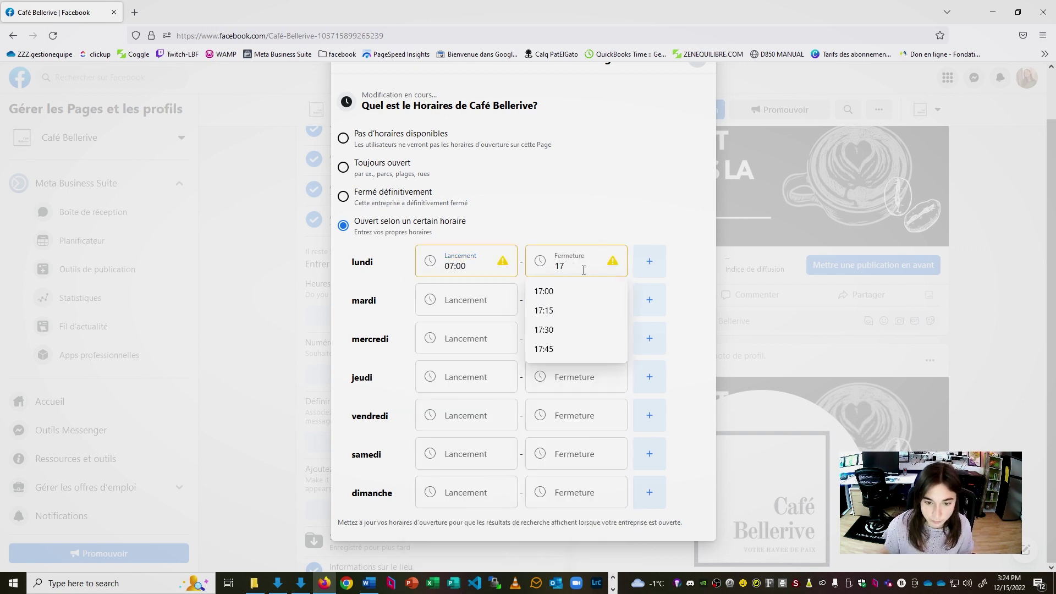
left_click(583, 292)
left_click(472, 270)
left_click_drag(467, 267, 445, 267)
Apply 07:00–17:00 to the remaining days and close the saved hours form
left_click(567, 300)
left_click(473, 302)
key("ctrl+v")
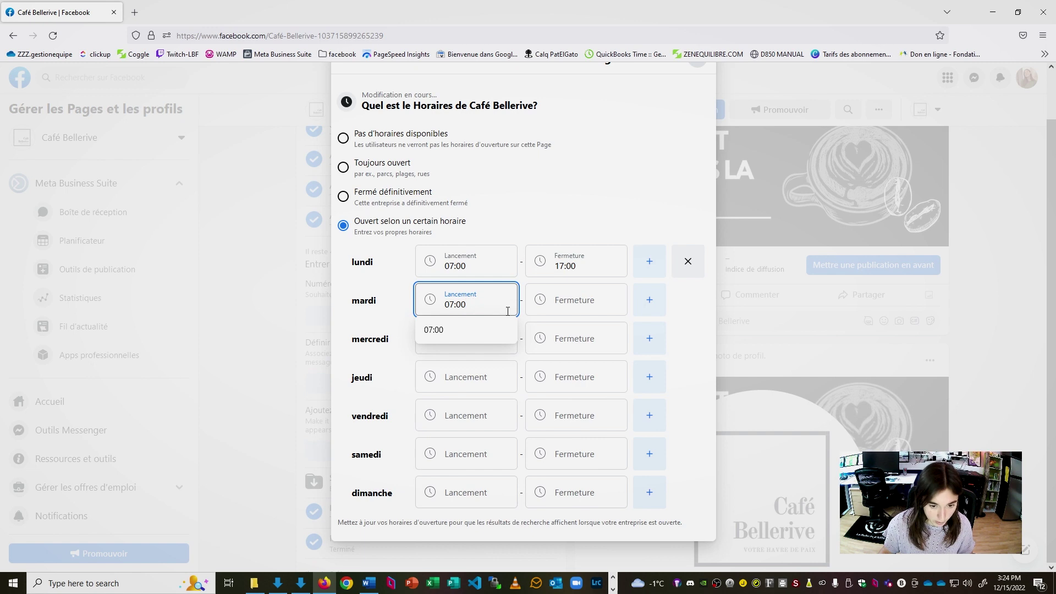
left_click(467, 339)
key("ctrl+v")
left_click(601, 417)
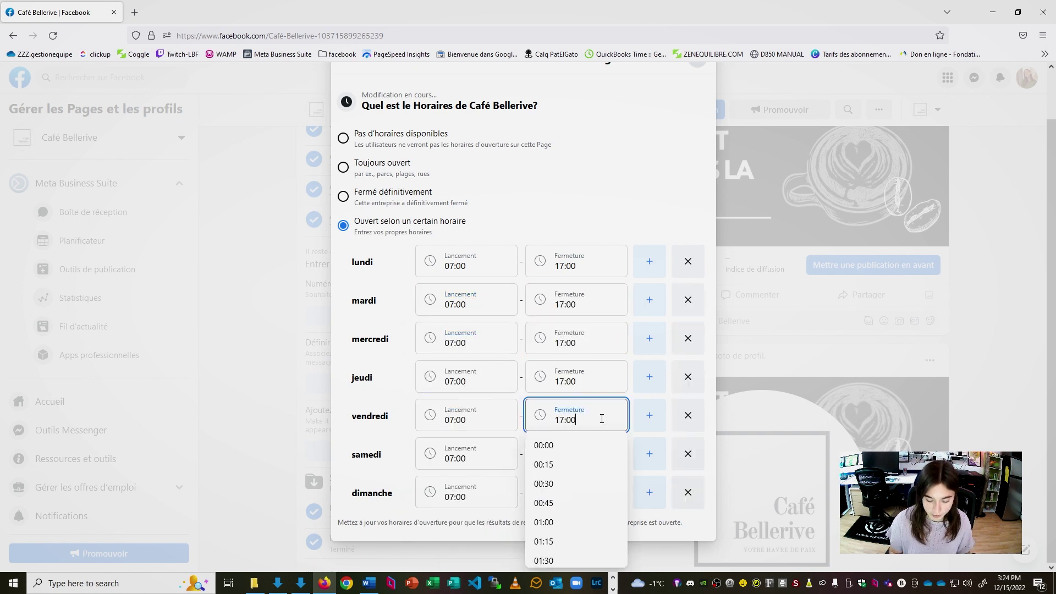
scroll(672, 212, "up", 1)
scroll(667, 228, "down", 1)
left_click(641, 144)
scroll(642, 143, "up", 1)
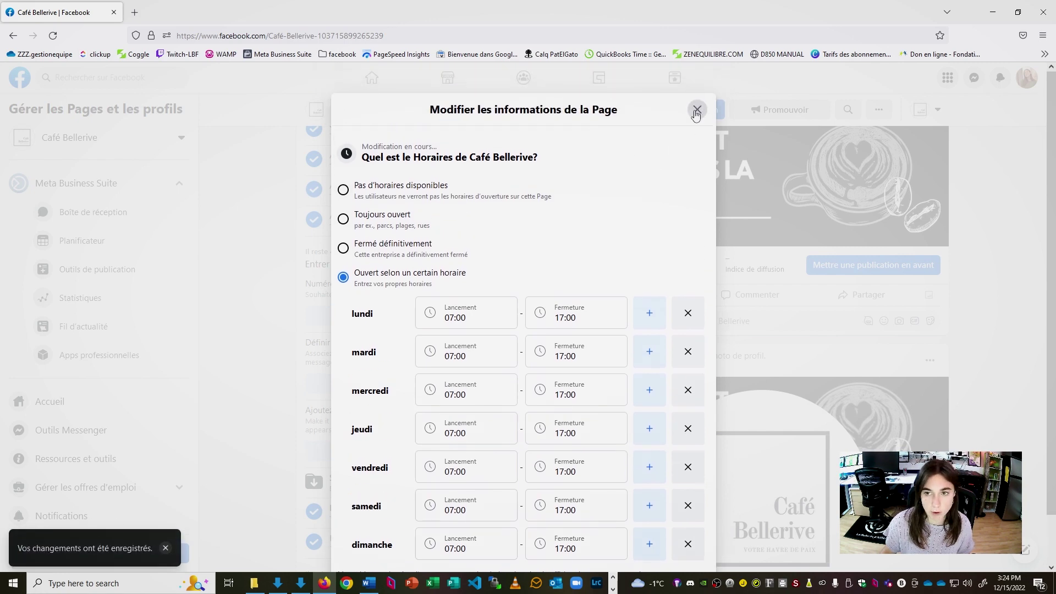
left_click(697, 110)
Enter the café's phone number in the Numéro de téléphone field and save it
left_click(447, 316)
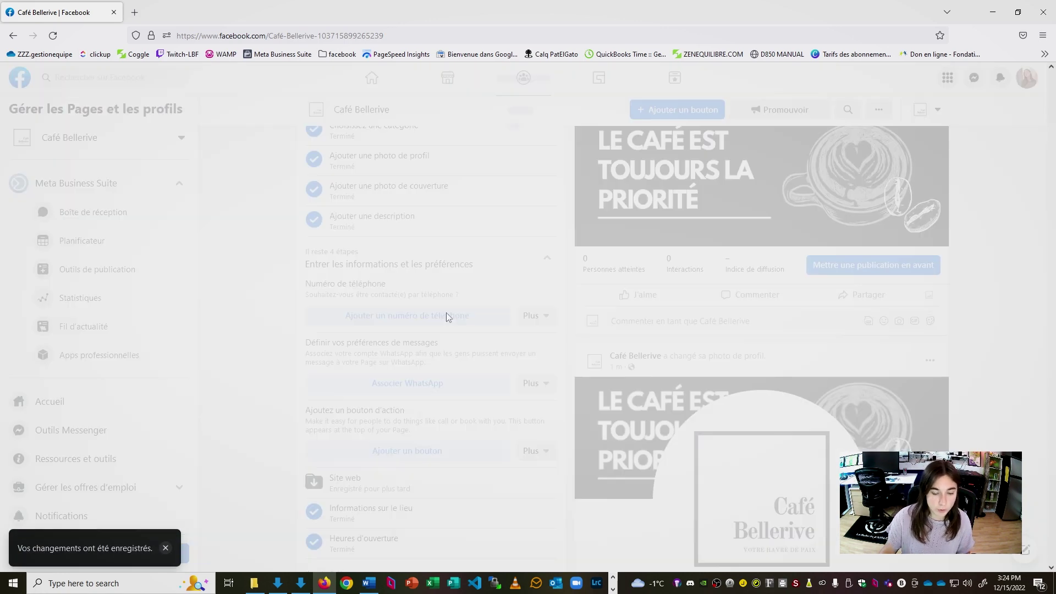
left_click(478, 347)
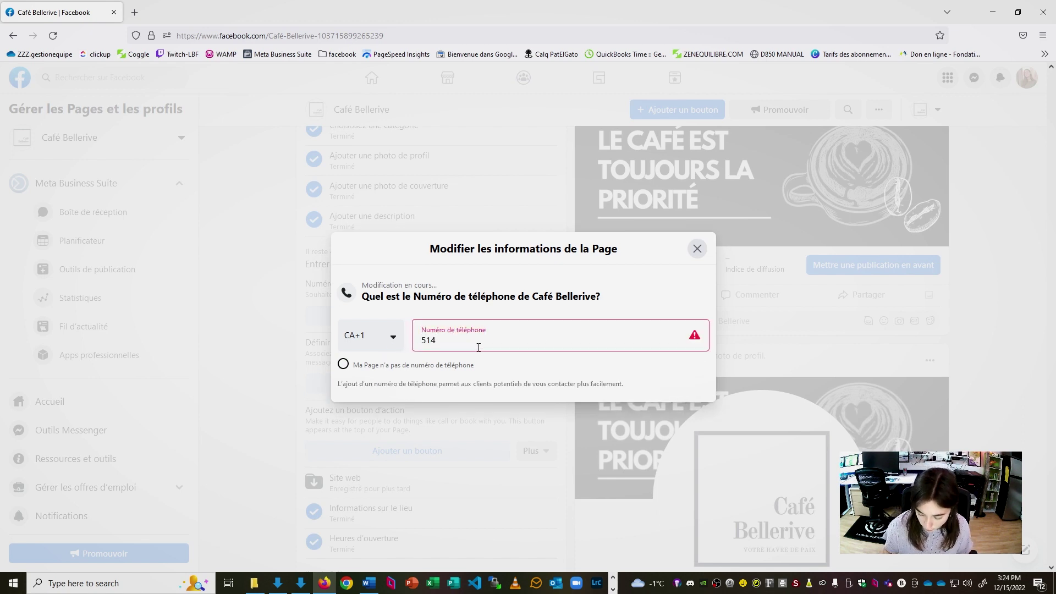
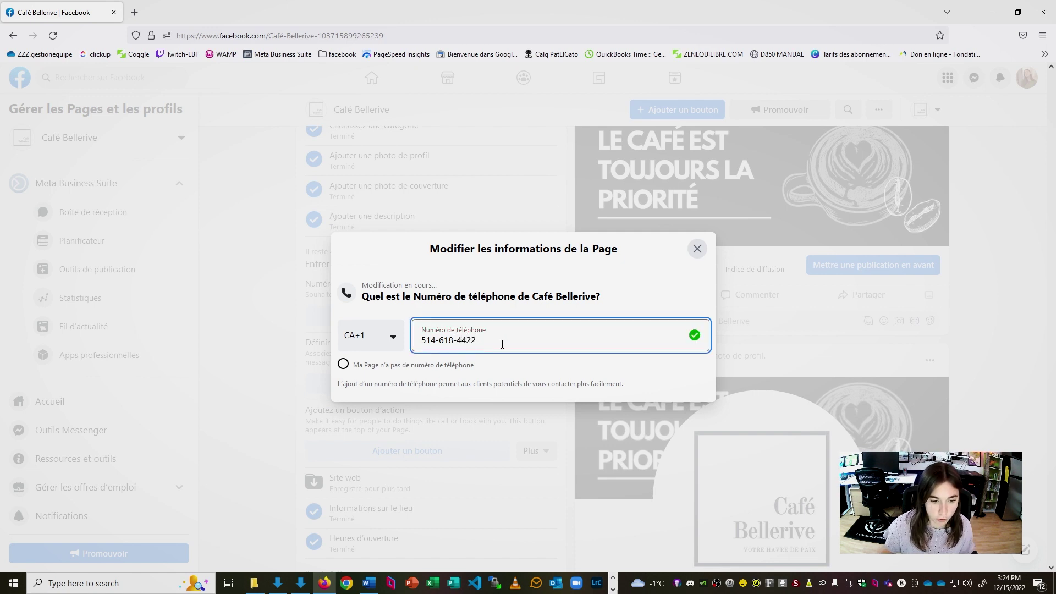
left_click(696, 249)
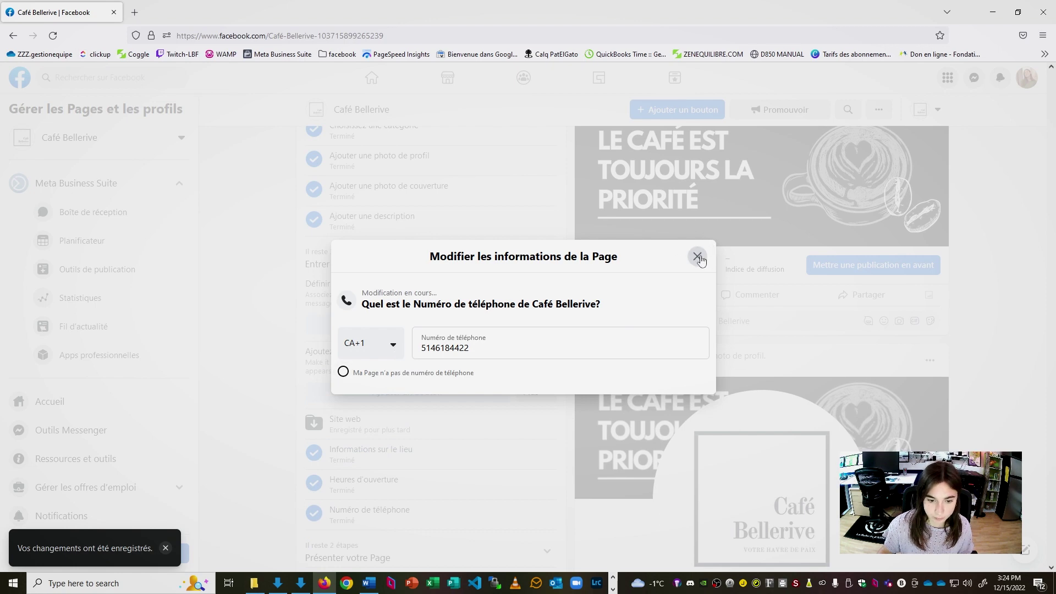
left_click(697, 257)
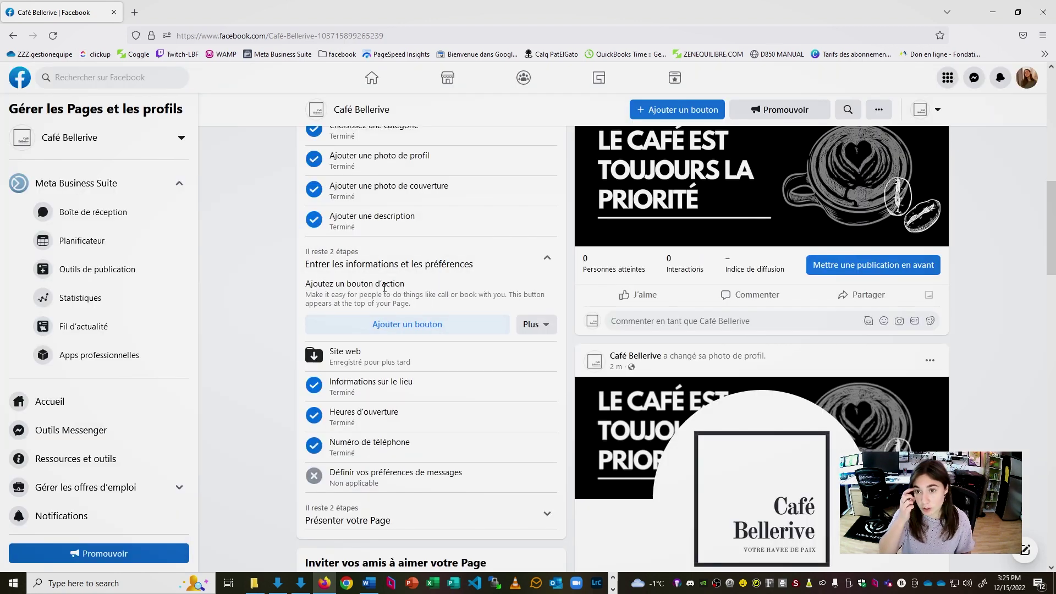
Look over La Boîte Flexible's Page in another tab, then return to Café Bellerive's tab
scroll(408, 310, "up", 5)
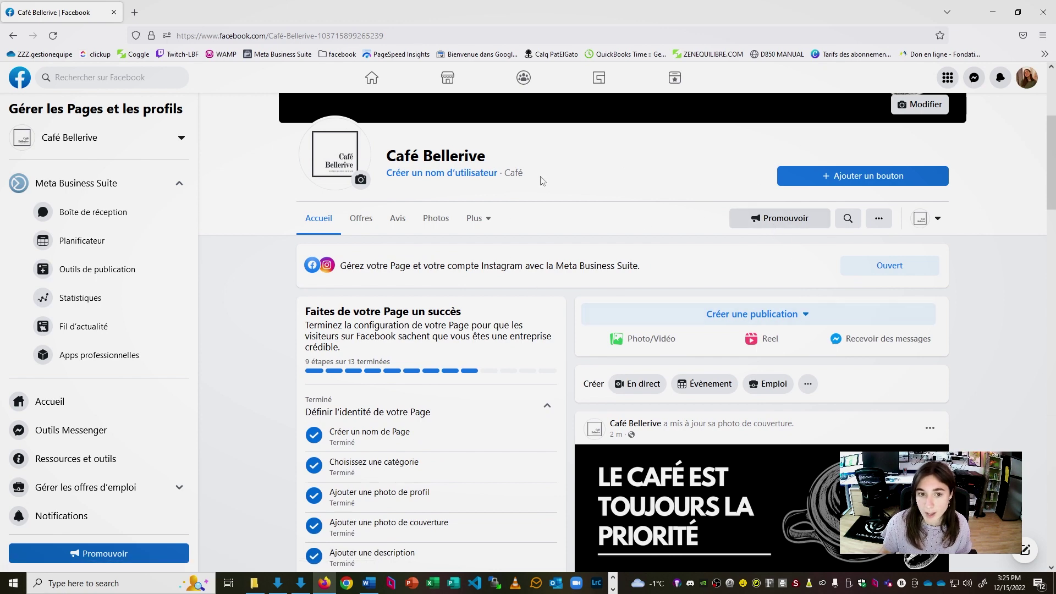
left_click(135, 13)
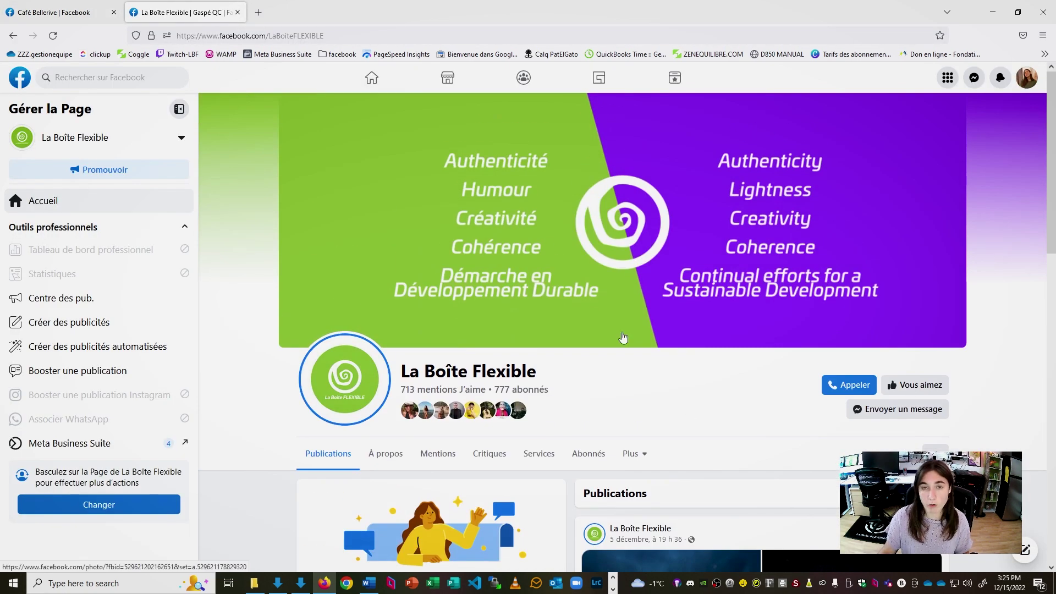
scroll(623, 338, "down", 2)
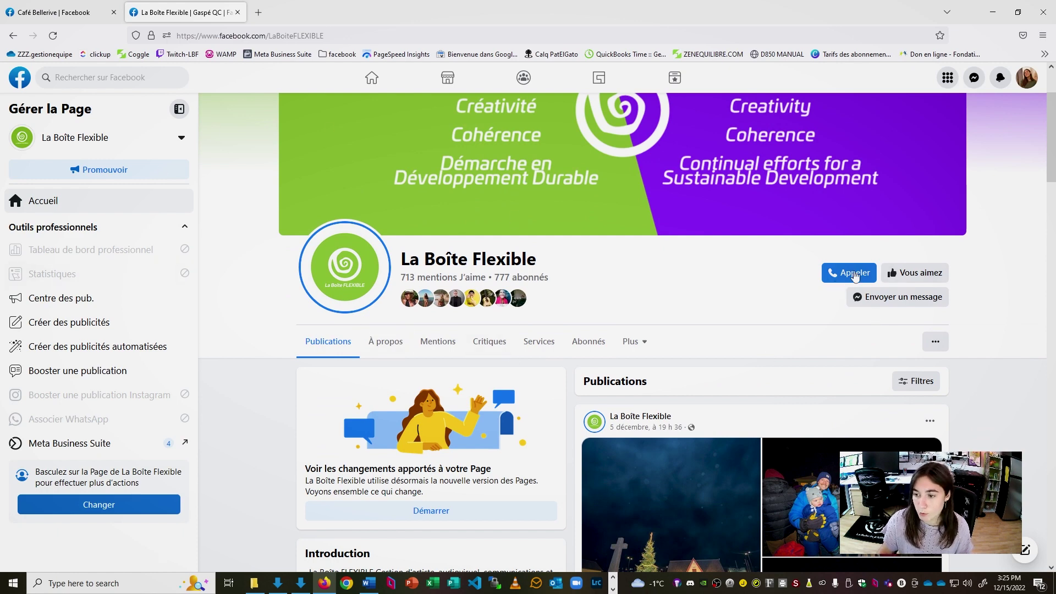
mouse_move(851, 271)
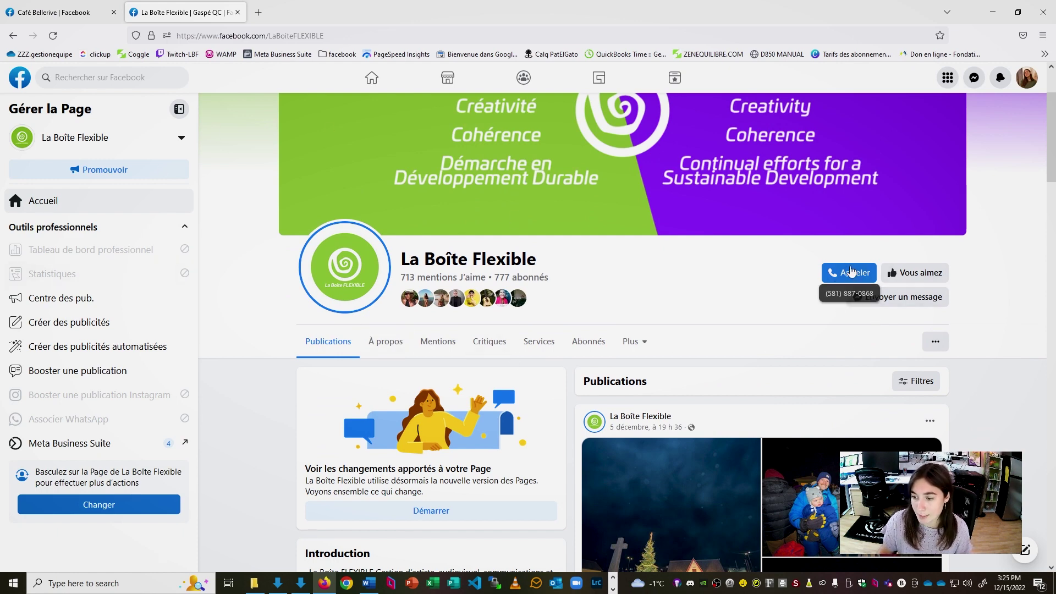
scroll(817, 275, "down", 1)
scroll(808, 266, "up", 1)
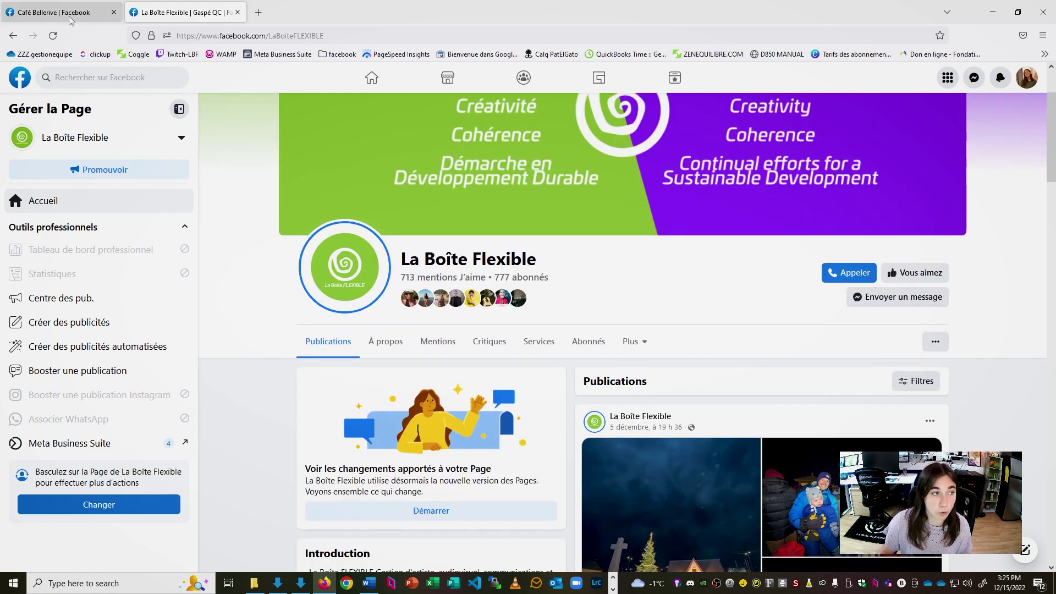
left_click(70, 16)
Add an Appeler maintenant button using the café's phone number with the Canada +1 country code
left_click(862, 176)
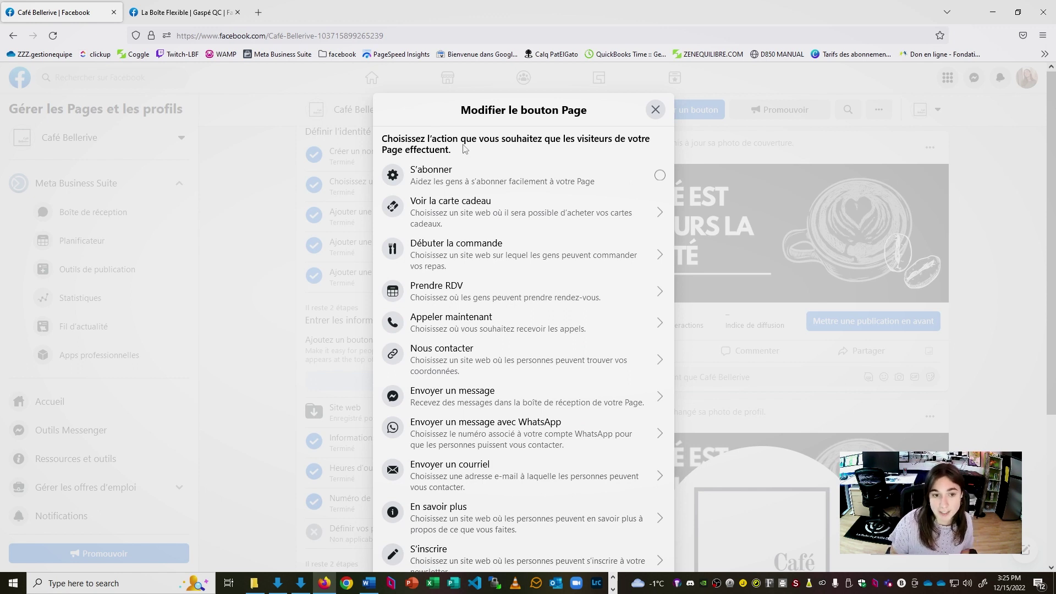
left_click(464, 280)
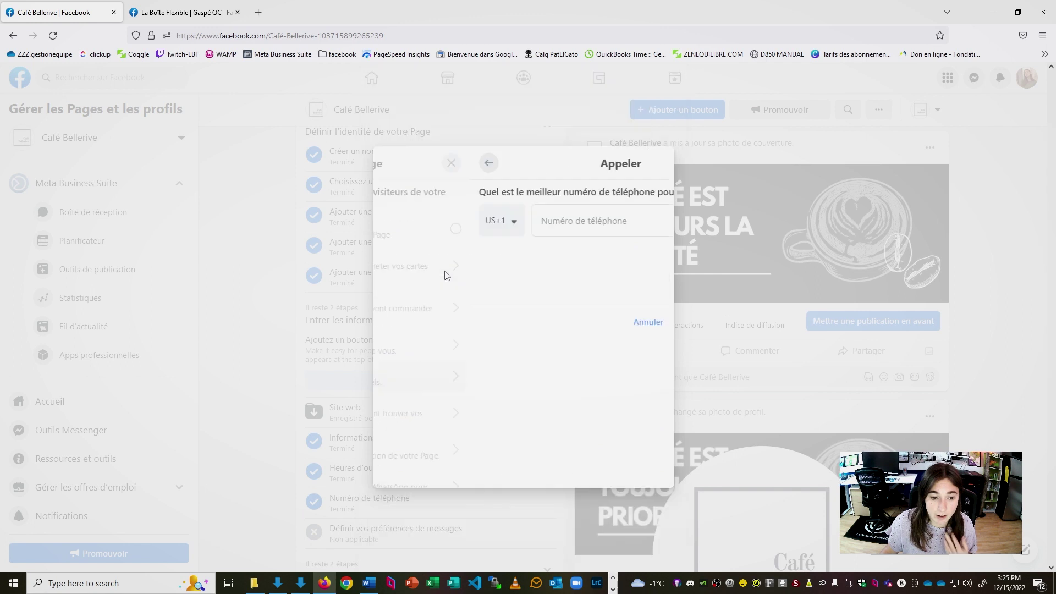
left_click(485, 301)
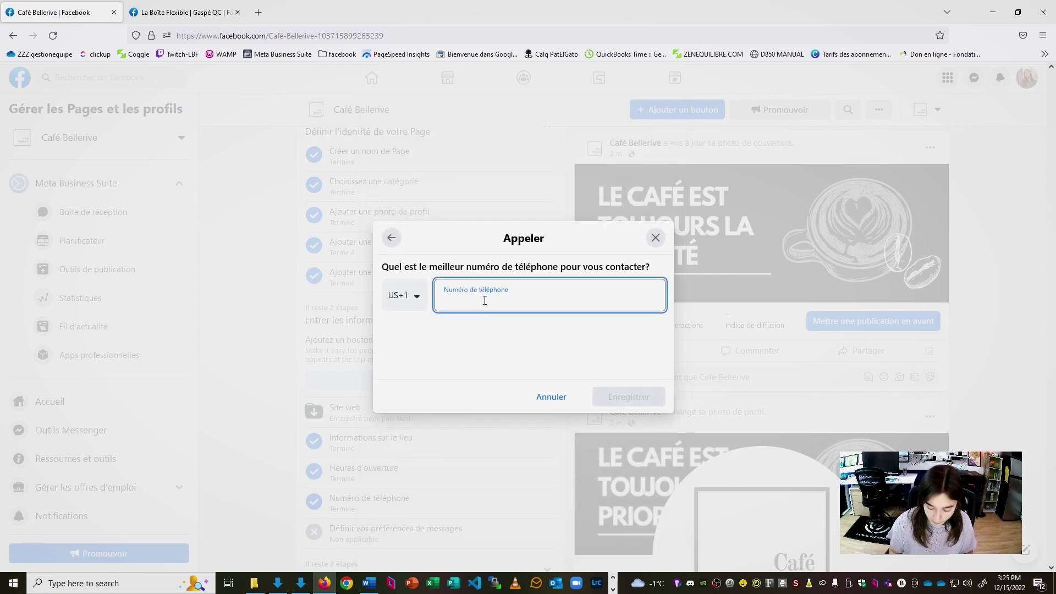
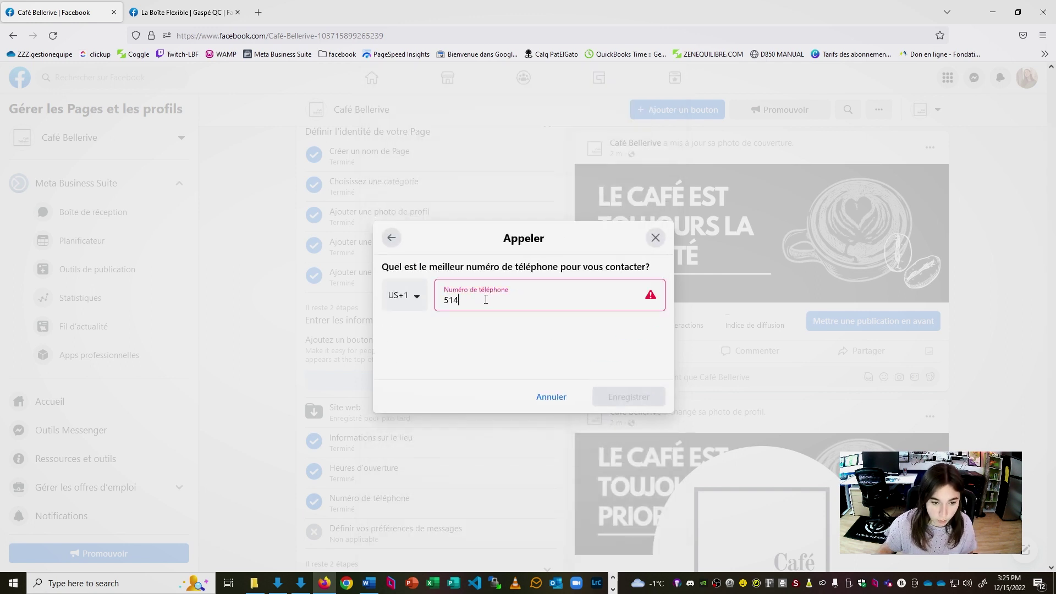
left_click(417, 297)
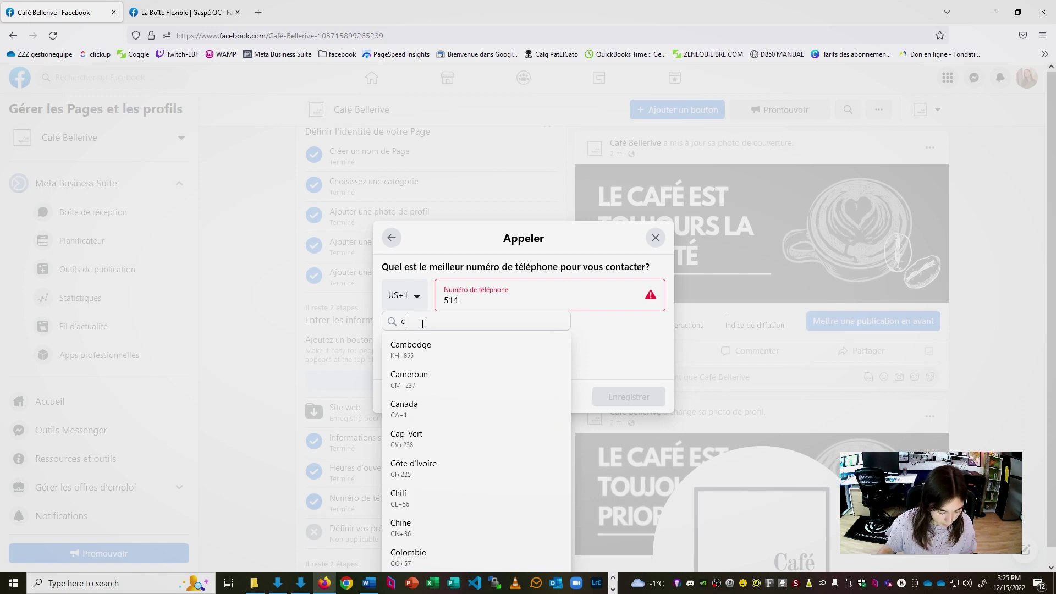
type("can")
left_click(432, 346)
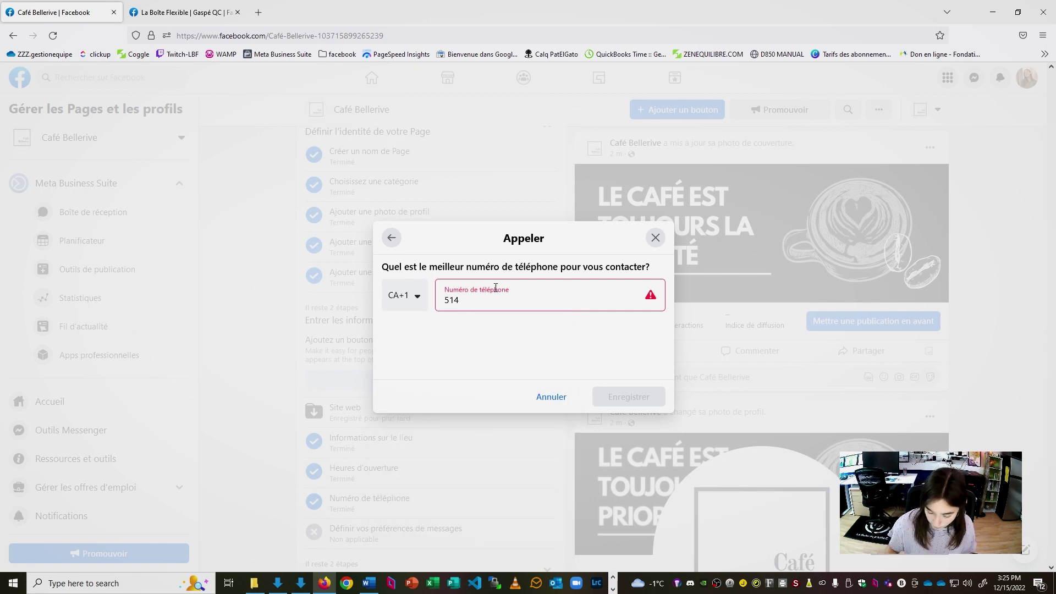
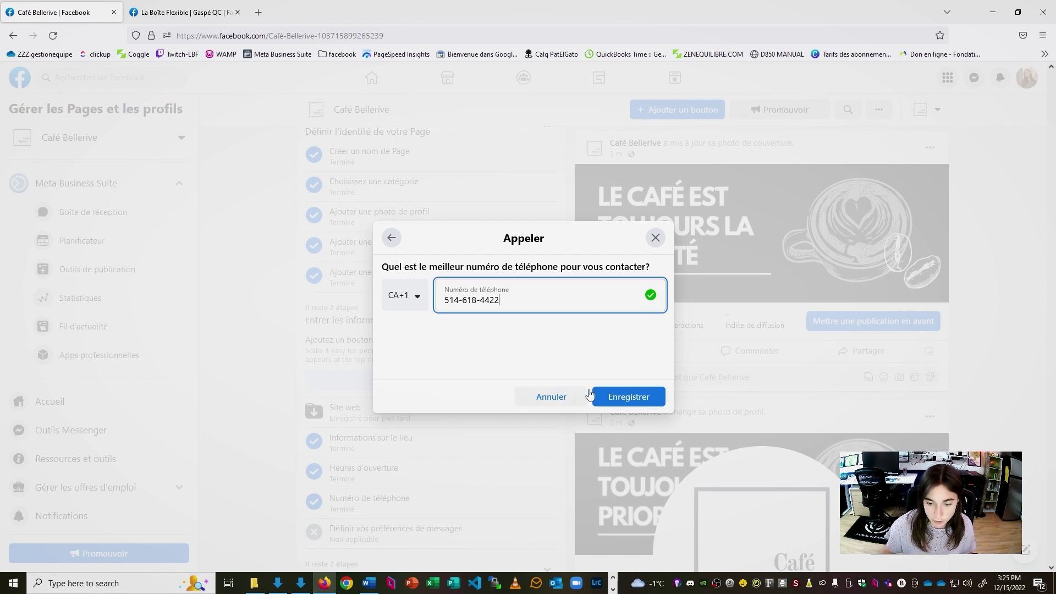
left_click(629, 396)
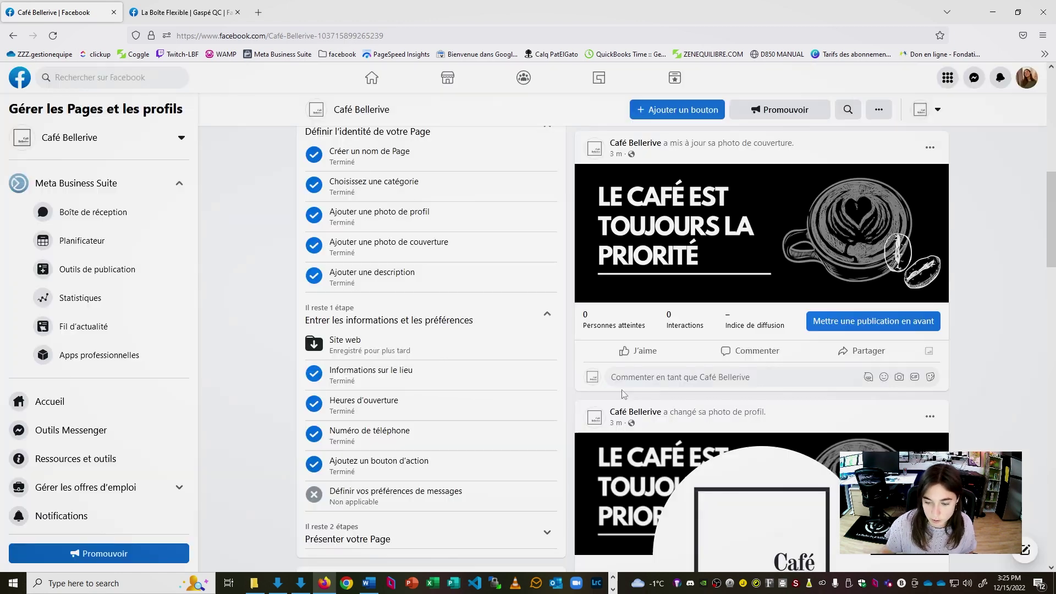
Expand the Présenter votre Page checklist step
scroll(403, 323, "down", 5)
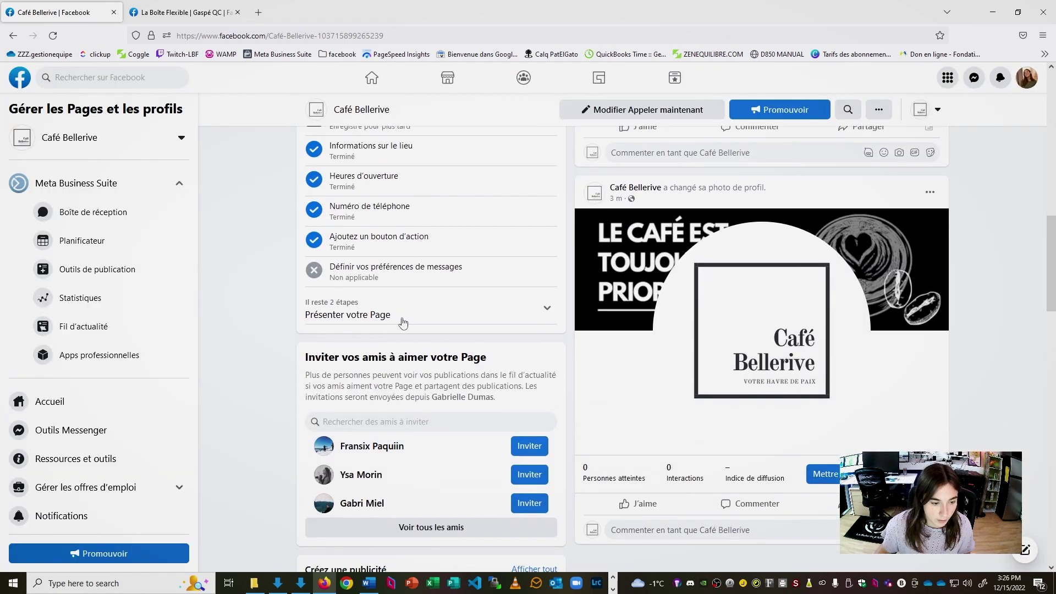
left_click(539, 309)
scroll(317, 221, "down", 1)
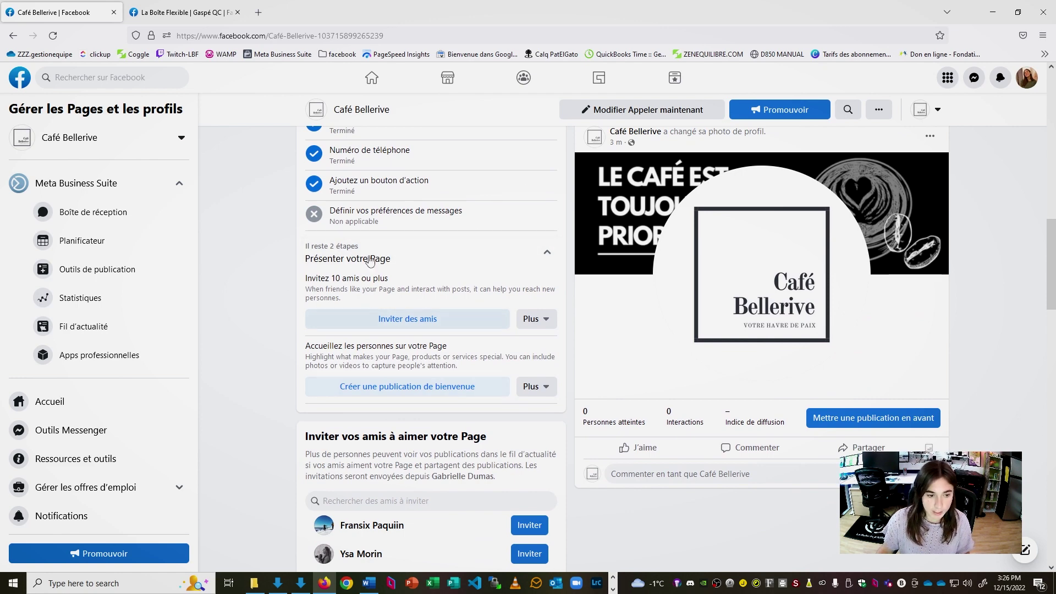
Browse the invite-friends list and close it without sending any invitations
left_click(436, 321)
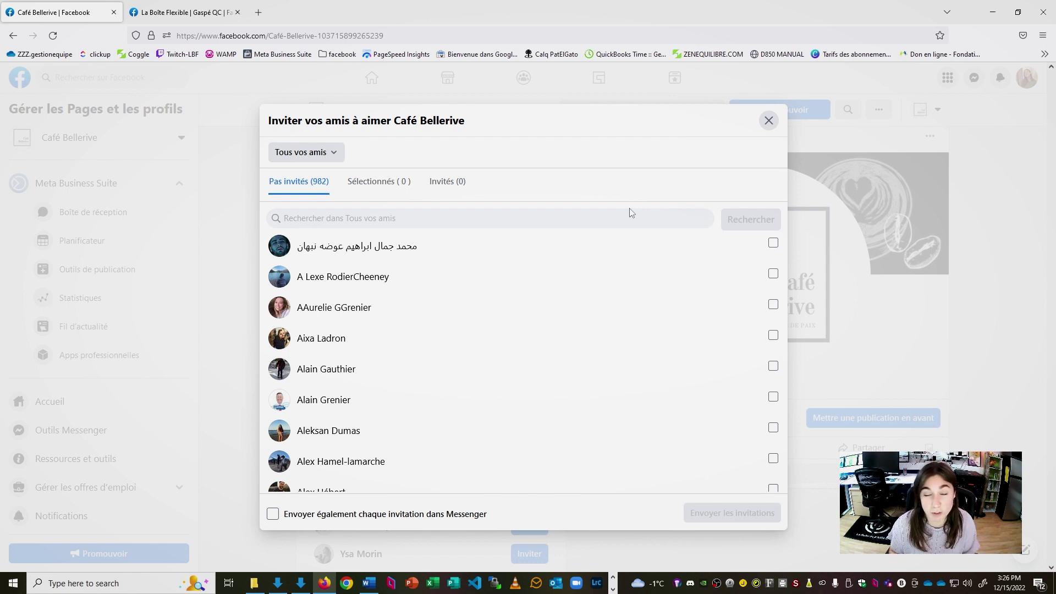
scroll(467, 224, "down", 1)
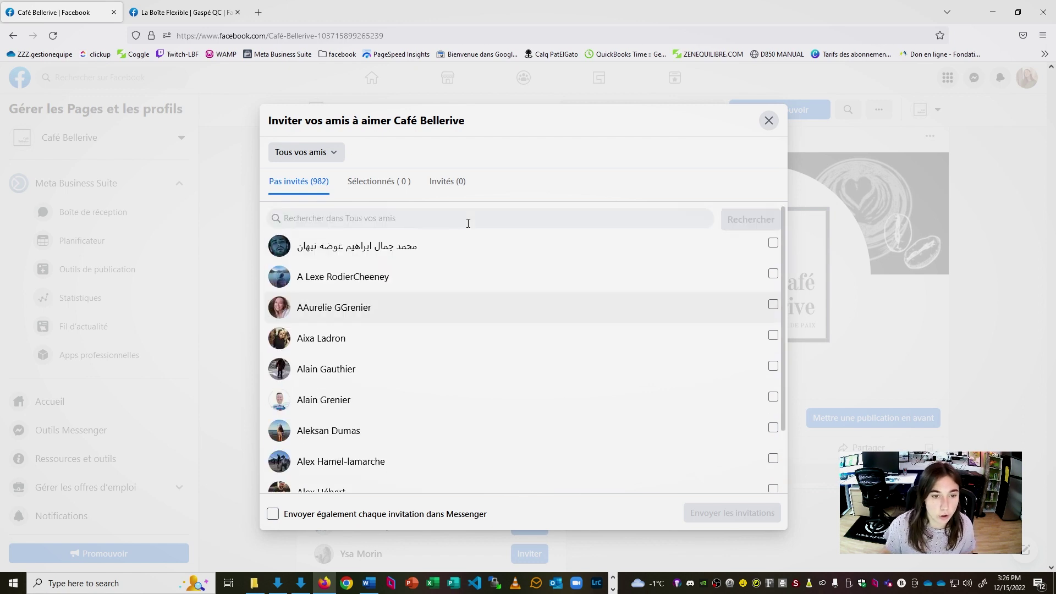
scroll(473, 324, "down", 5)
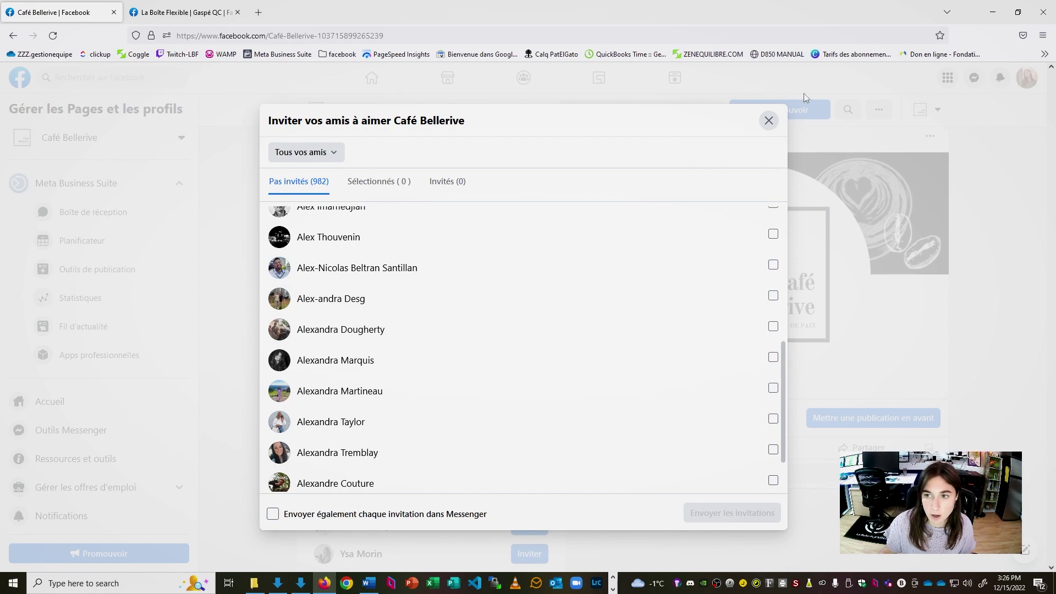
left_click(769, 121)
scroll(451, 368, "down", 5)
scroll(451, 367, "down", 3)
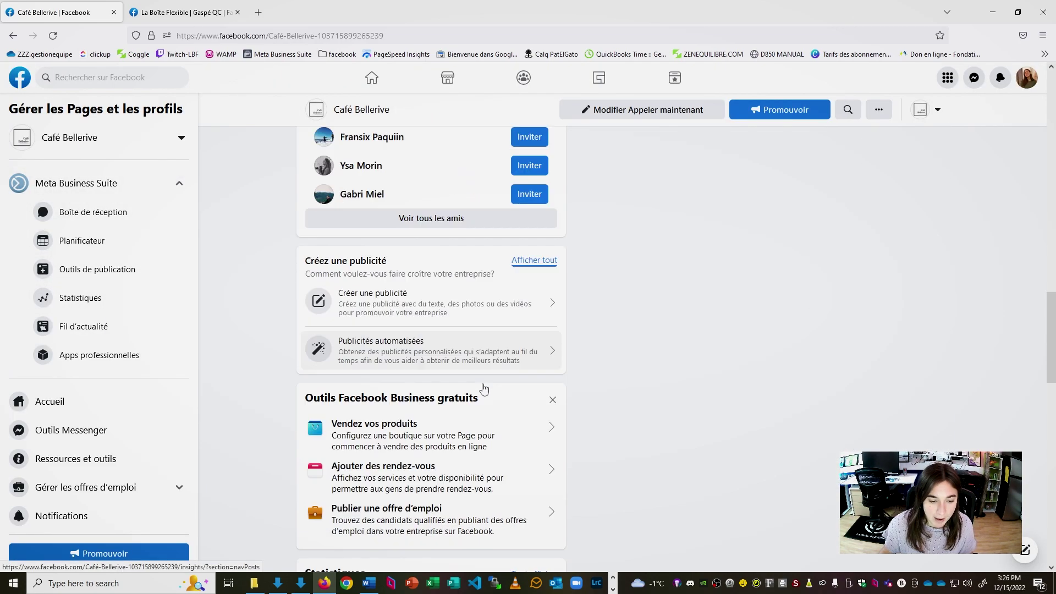
scroll(468, 379, "up", 15)
Scroll down to Café Bellerive's About section and open the editor for the Page information
scroll(492, 391, "down", 4)
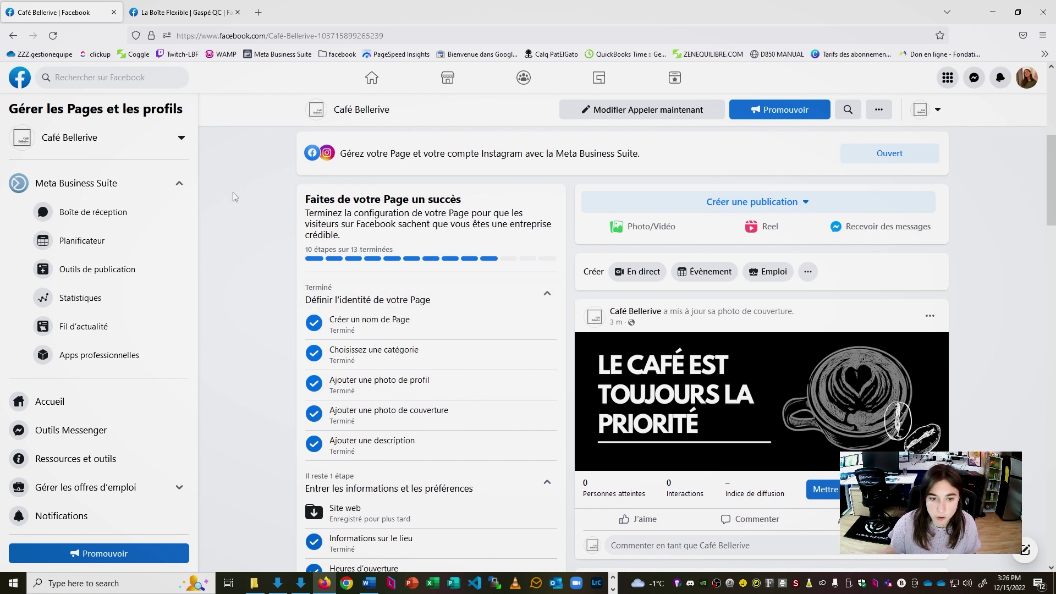
scroll(484, 267, "down", 3)
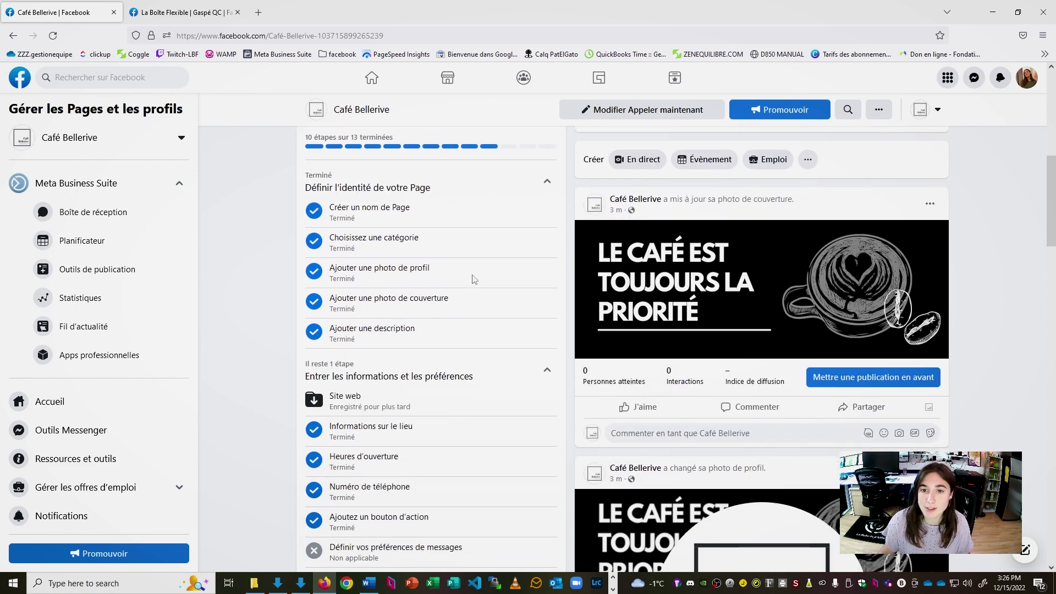
scroll(473, 274, "up", 8)
scroll(472, 274, "down", 5)
scroll(472, 274, "down", 20)
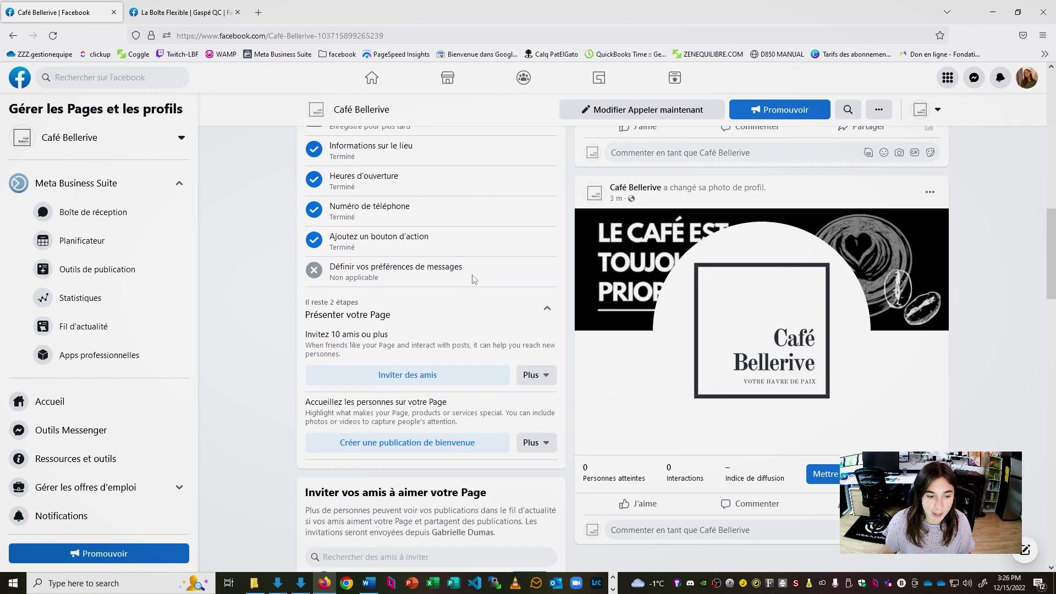
scroll(474, 285, "down", 6)
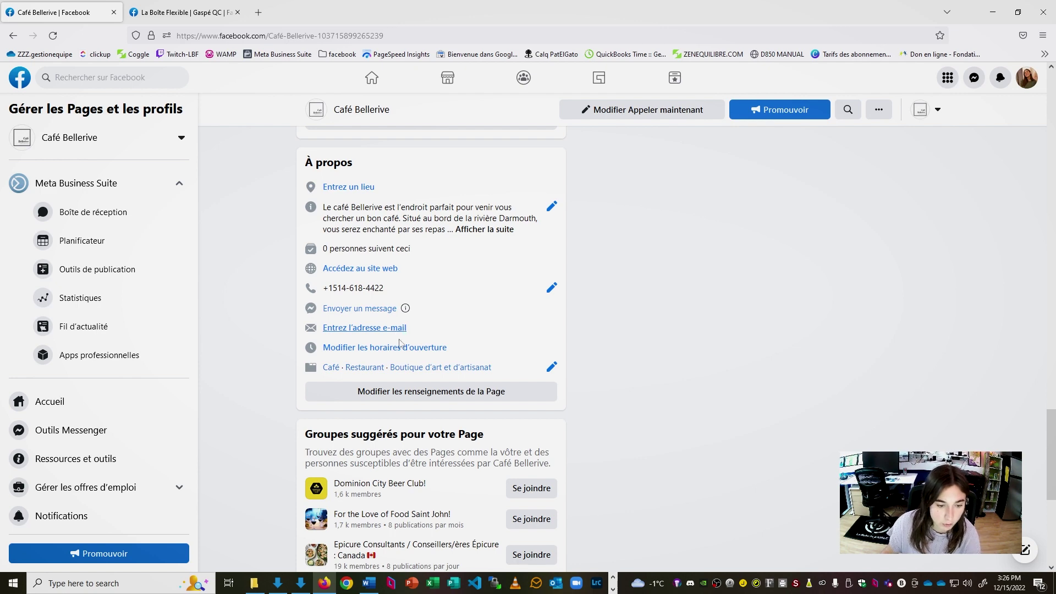
left_click(418, 396)
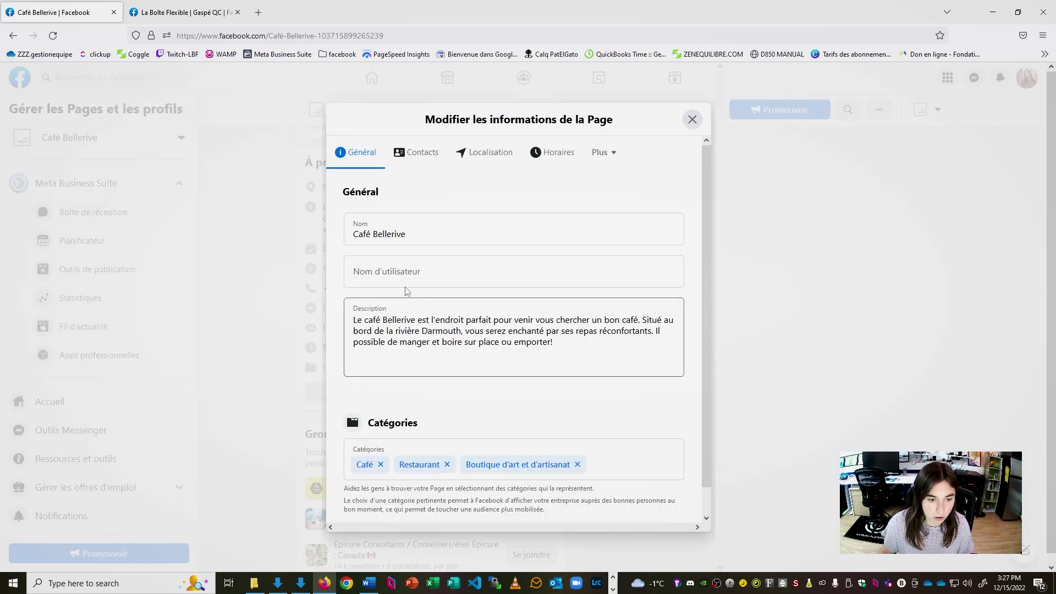
On the Contact tab, begin entering the Page's e-mail address
left_click(432, 152)
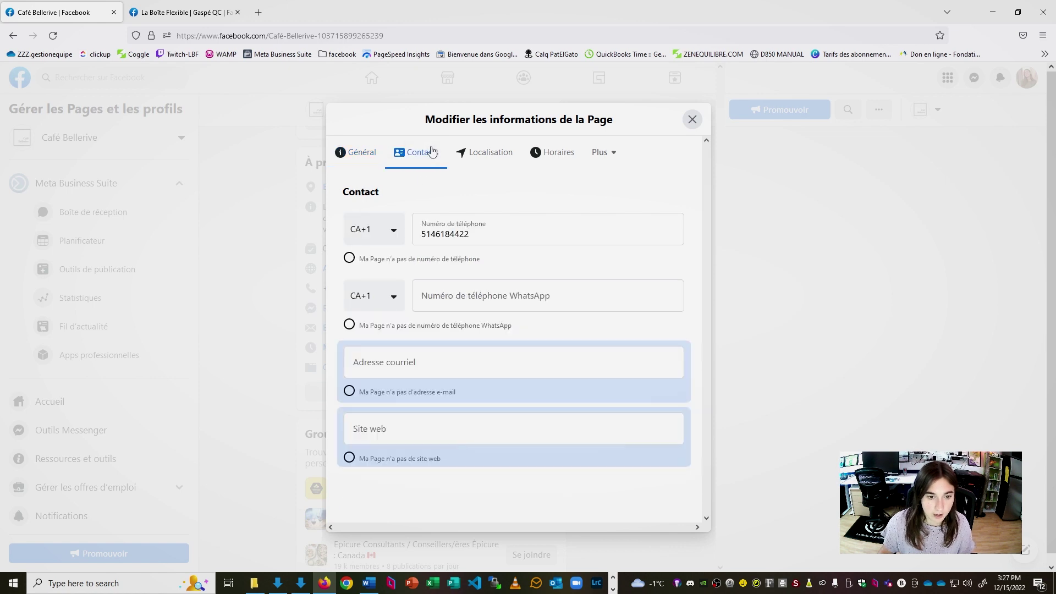
left_click(448, 359)
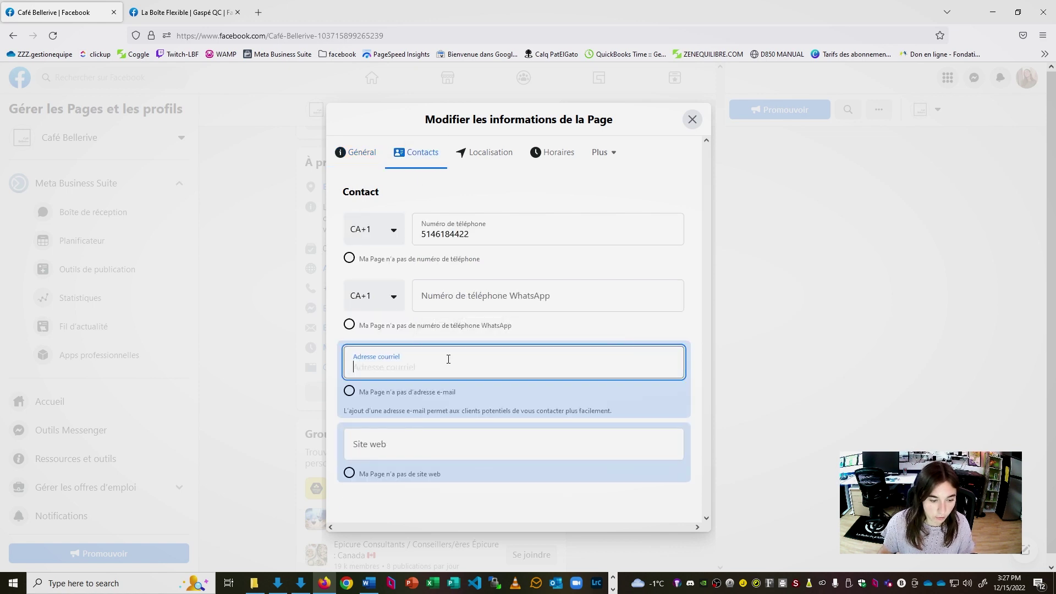
type("dum")
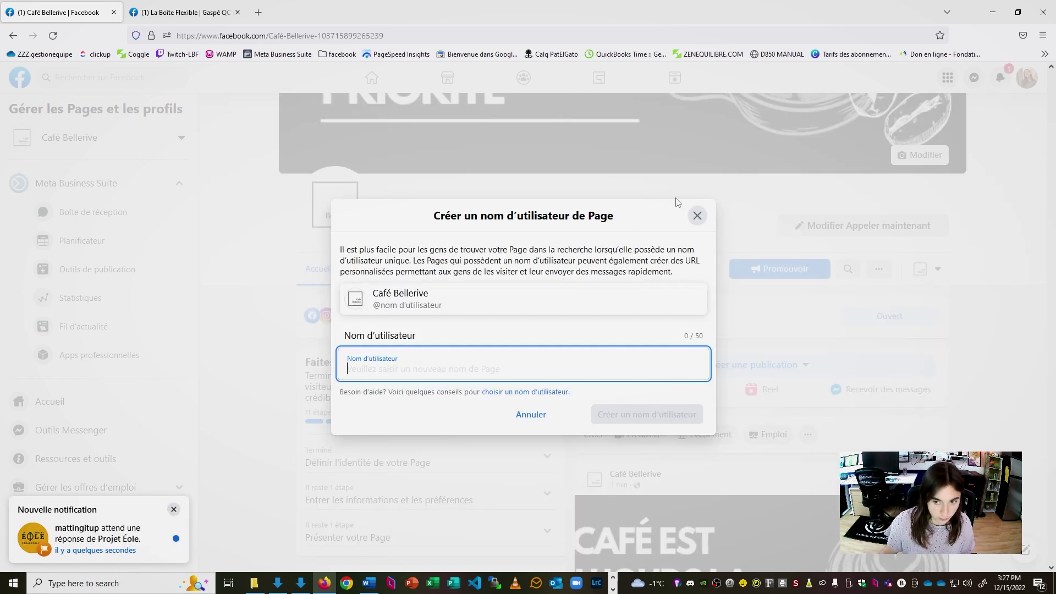
Create the Page username 'cafebellerive' for Café Bellerive
left_click(697, 214)
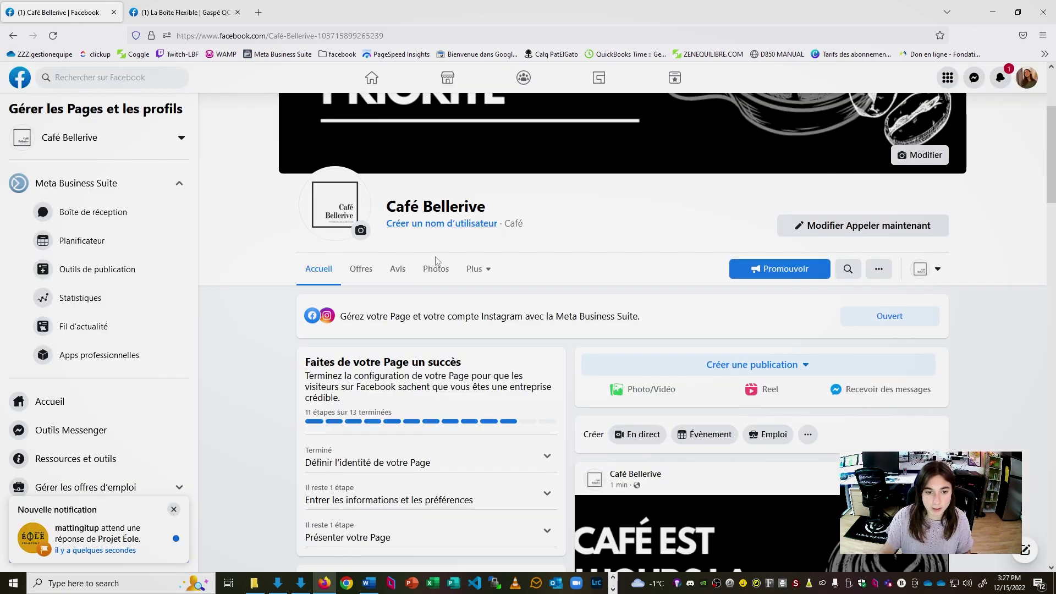
left_click(477, 225)
left_click(453, 361)
type("cafebellerive")
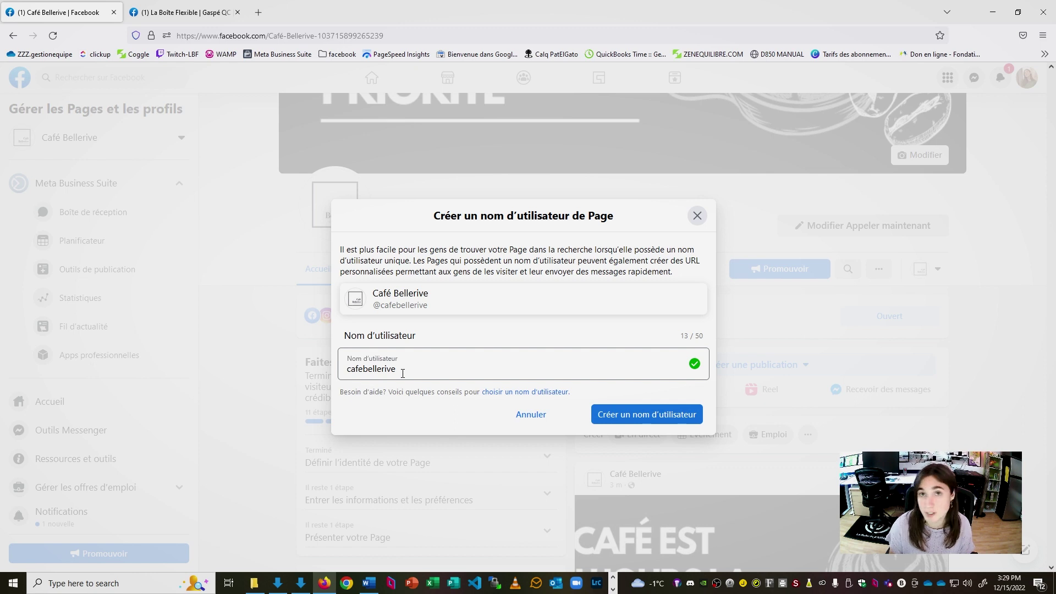
left_click(682, 421)
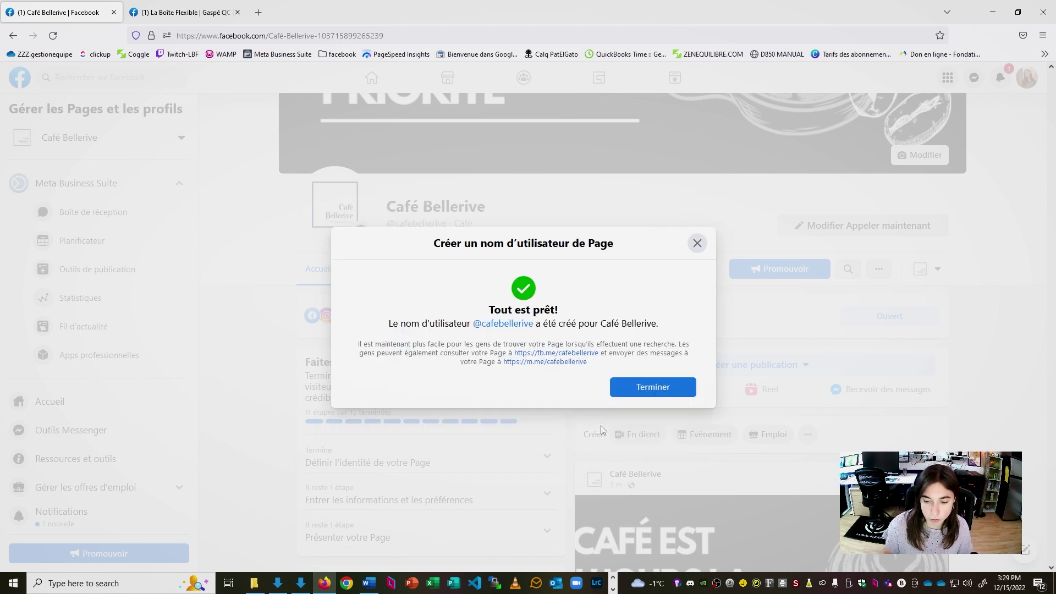
left_click(668, 388)
scroll(531, 456, "down", 5)
scroll(531, 455, "down", 18)
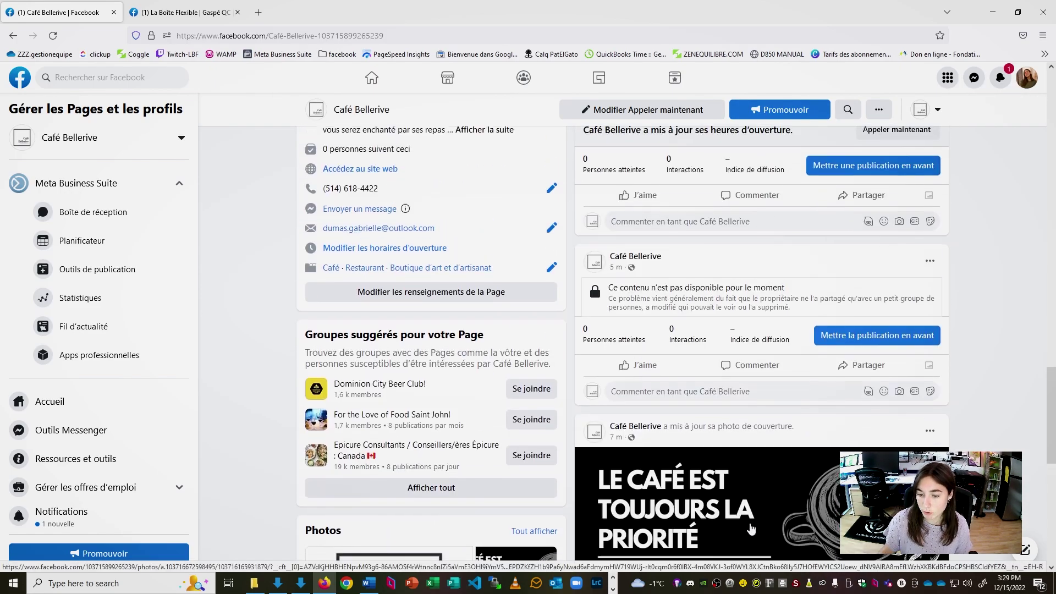
scroll(753, 529, "down", 5)
scroll(752, 528, "up", 8)
scroll(752, 528, "up", 15)
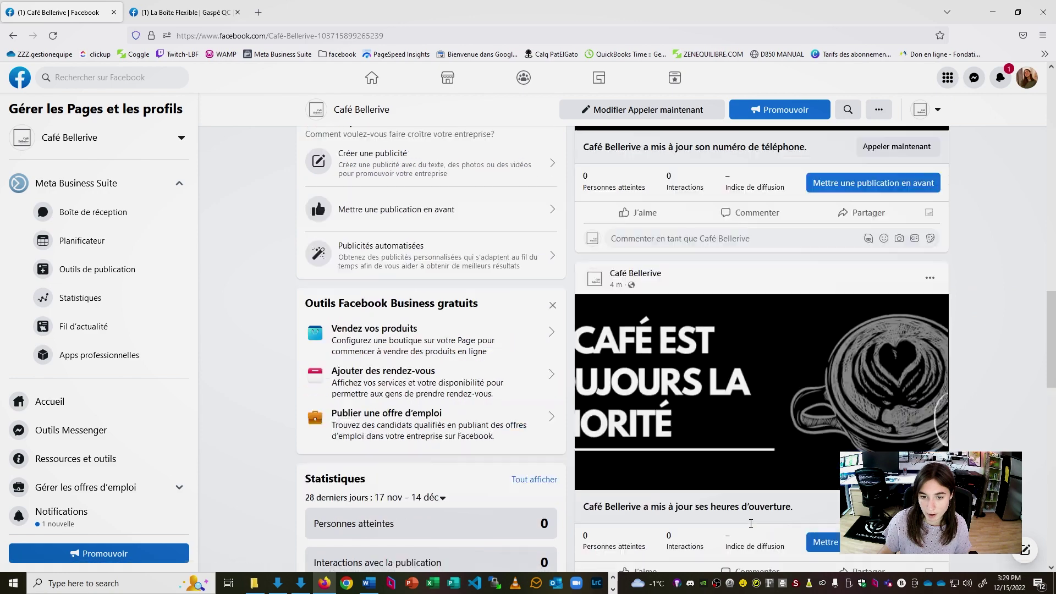
scroll(752, 528, "down", 10)
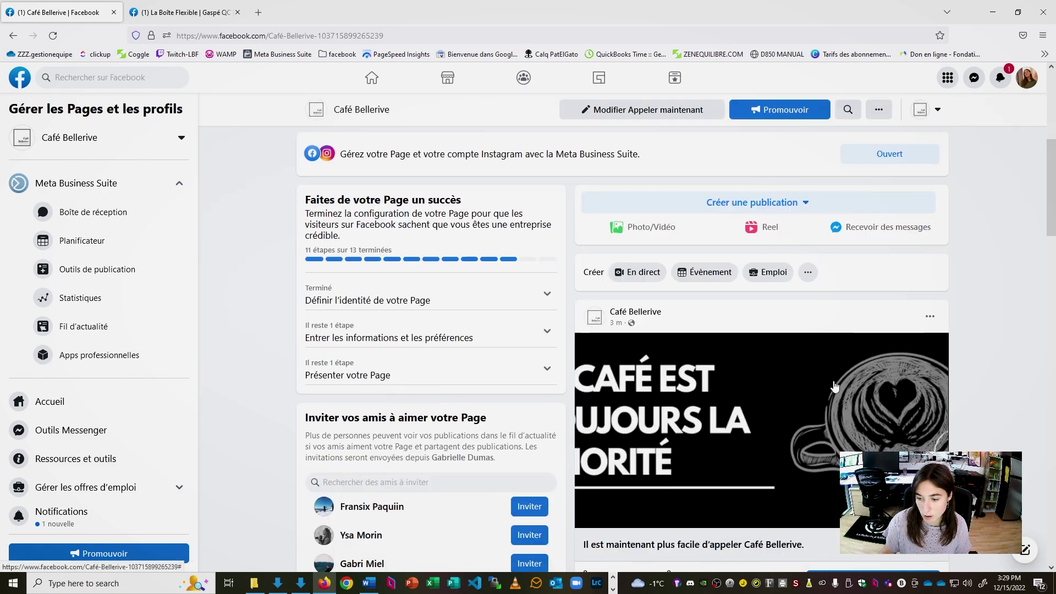
scroll(742, 393, "down", 3)
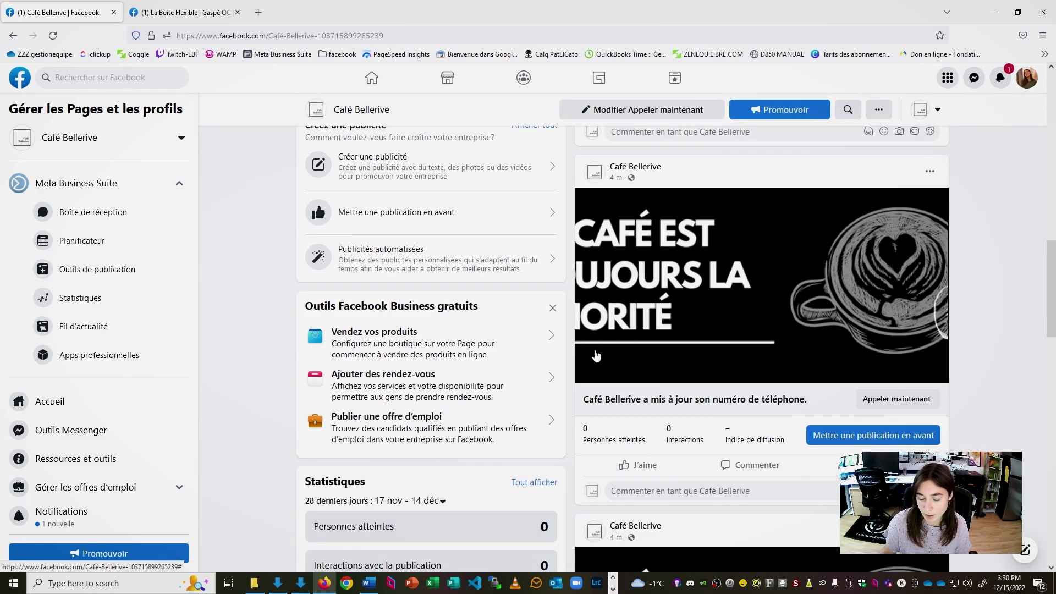
scroll(754, 381, "down", 1)
scroll(754, 380, "down", 1)
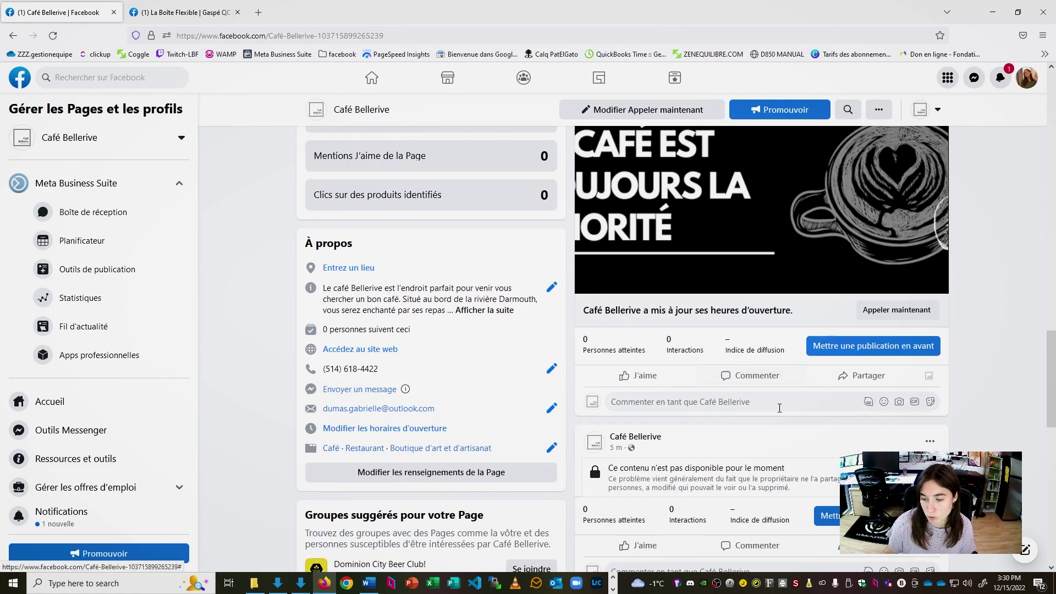
scroll(770, 396, "down", 3)
scroll(780, 412, "up", 10)
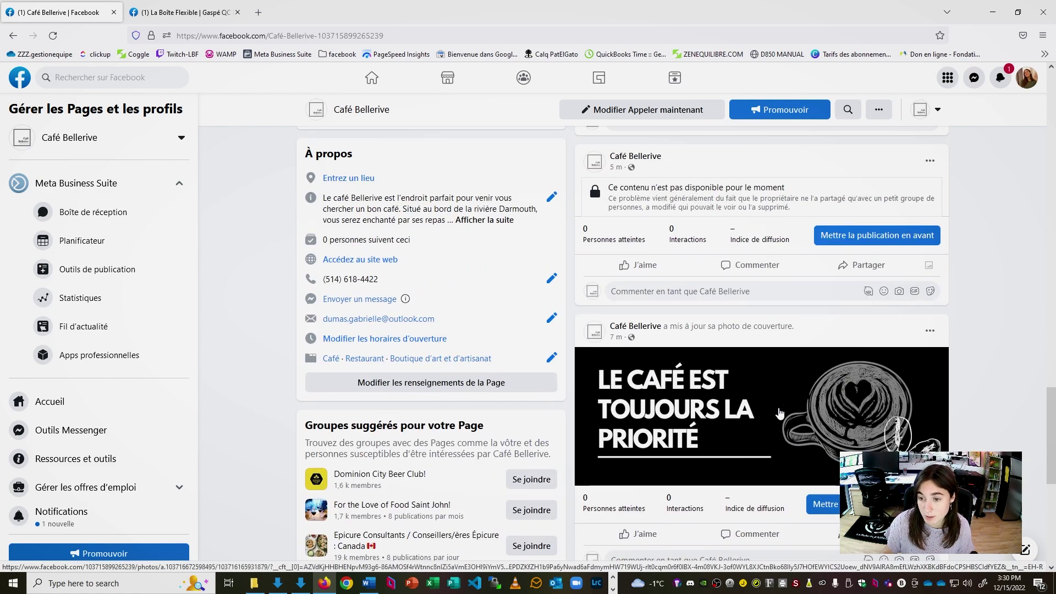
Delete the unavailable-content post and the opening-hours update post from the feed
left_click(930, 329)
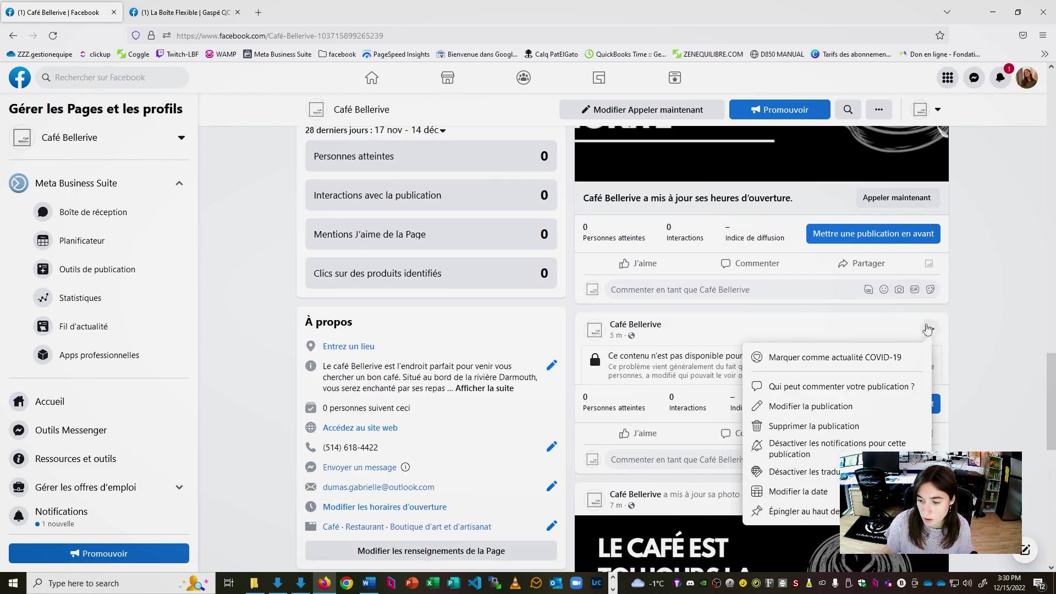
left_click(809, 425)
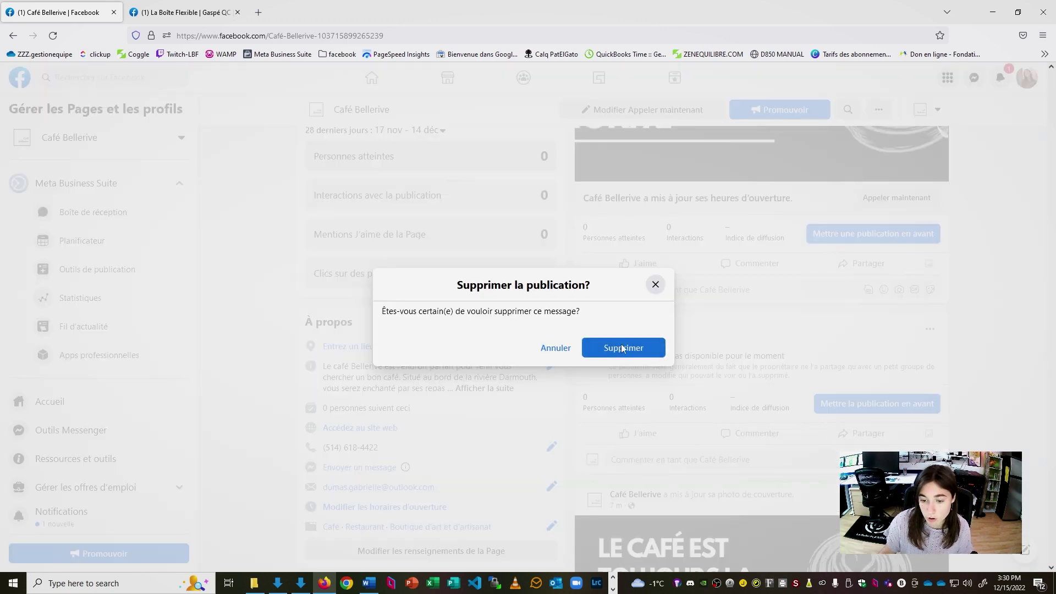
left_click(621, 348)
scroll(954, 341, "up", 4)
left_click(929, 194)
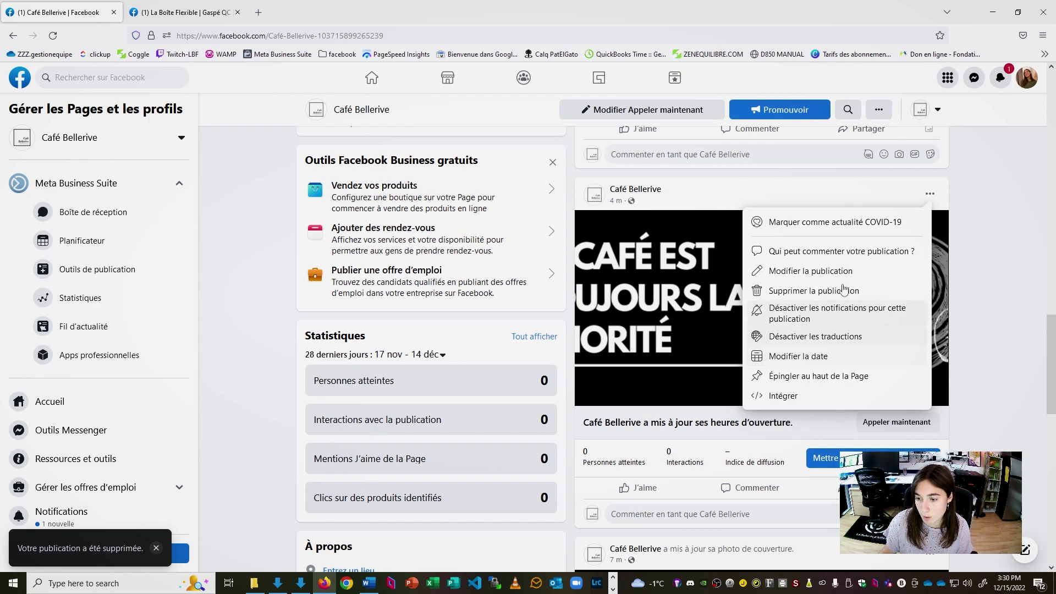
left_click(828, 291)
key("Return")
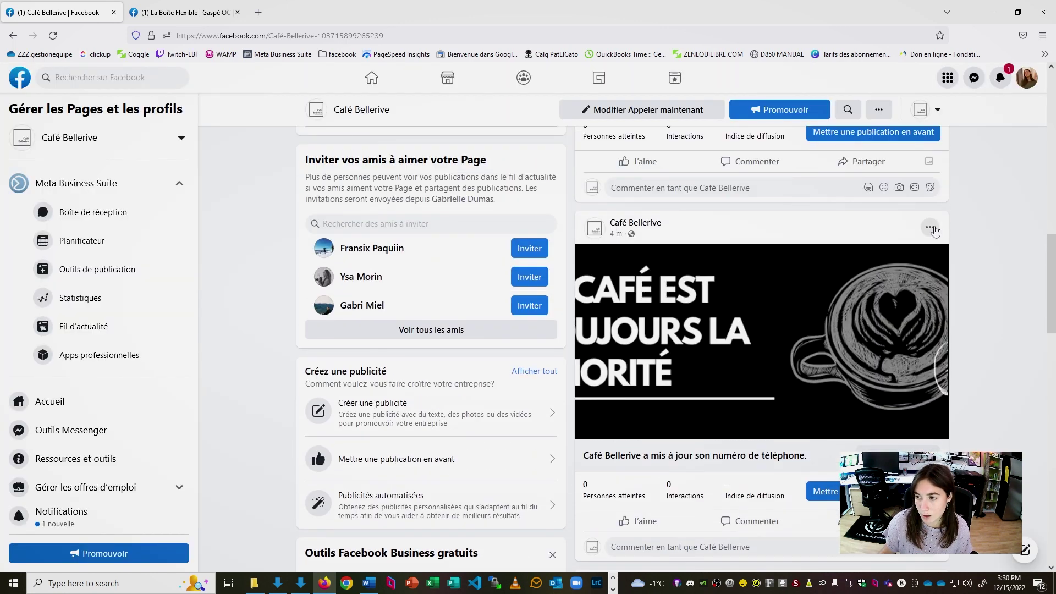
Delete the phone-number update post and the easier-to-call post
left_click(930, 228)
left_click(828, 325)
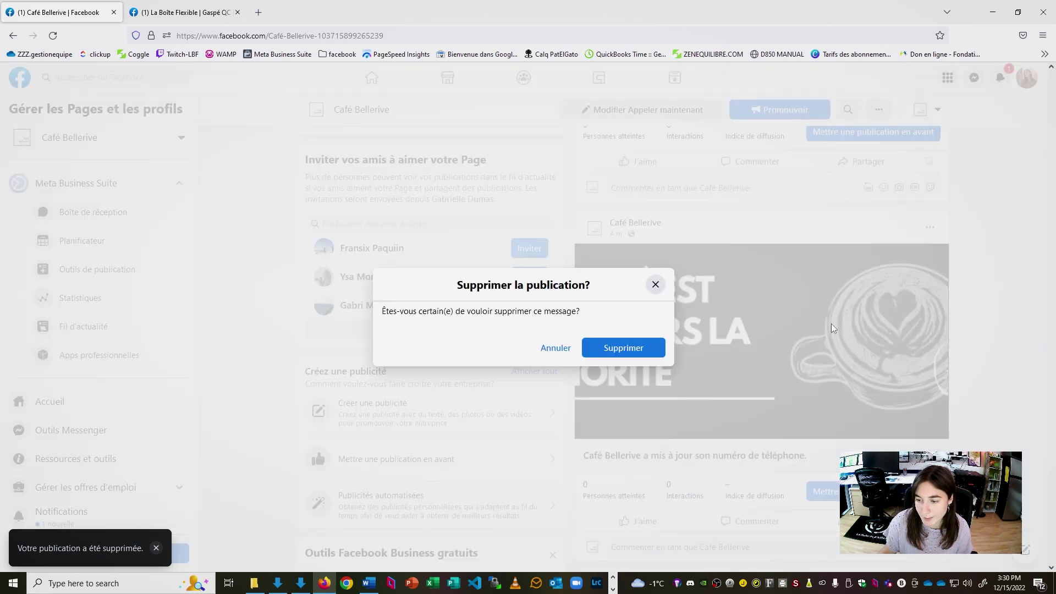
left_click(620, 348)
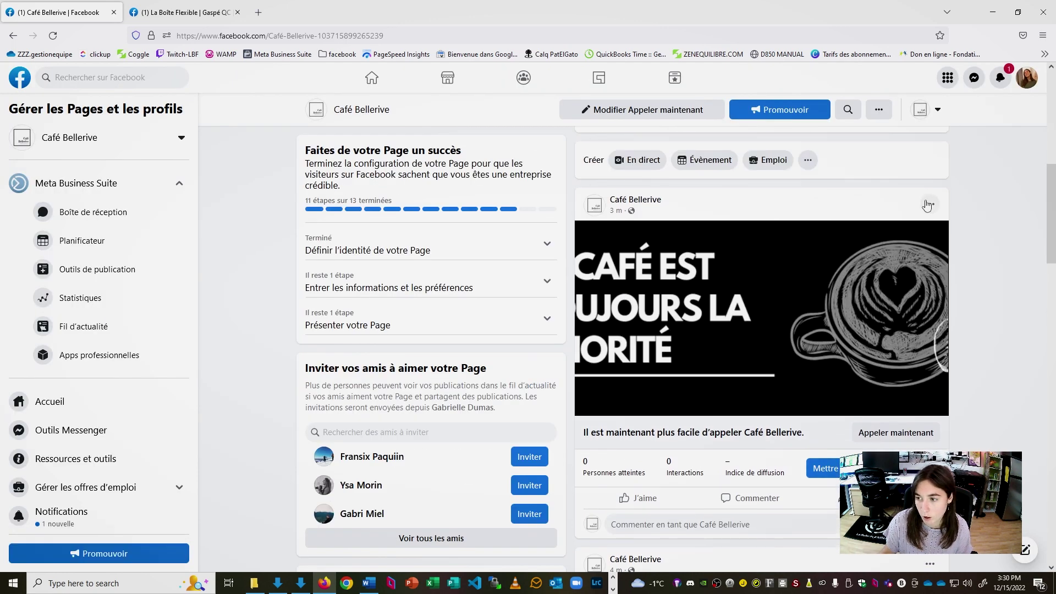
left_click(930, 204)
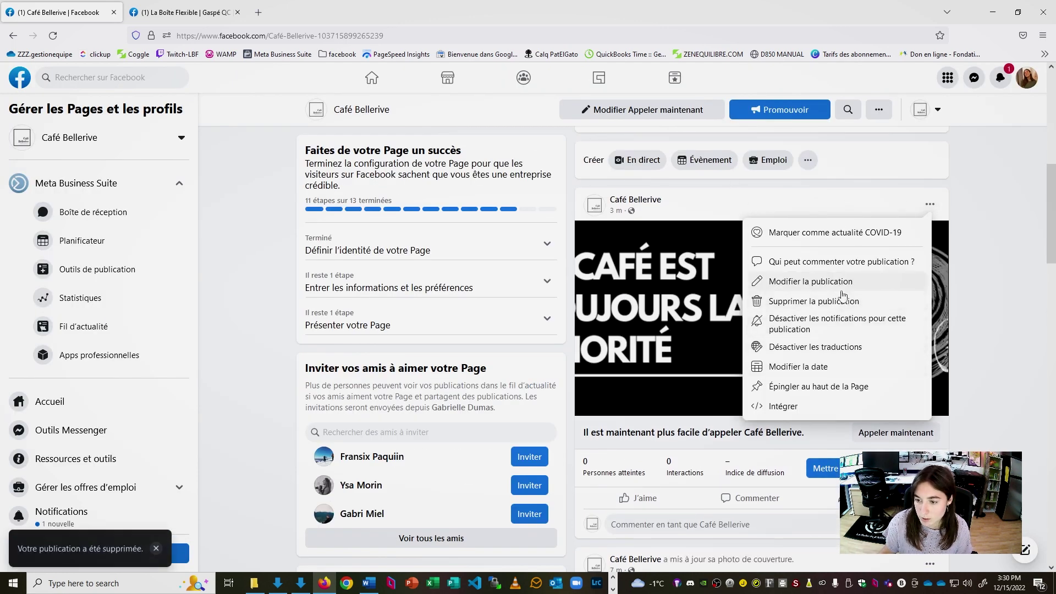
left_click(849, 302)
left_click(623, 348)
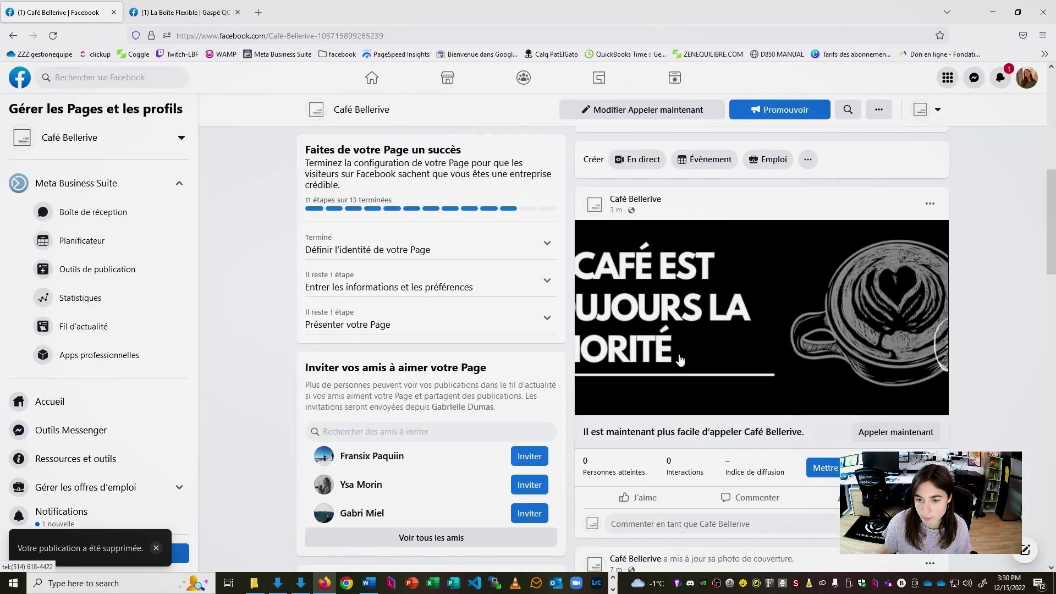
scroll(825, 412, "down", 5)
scroll(855, 447, "up", 12)
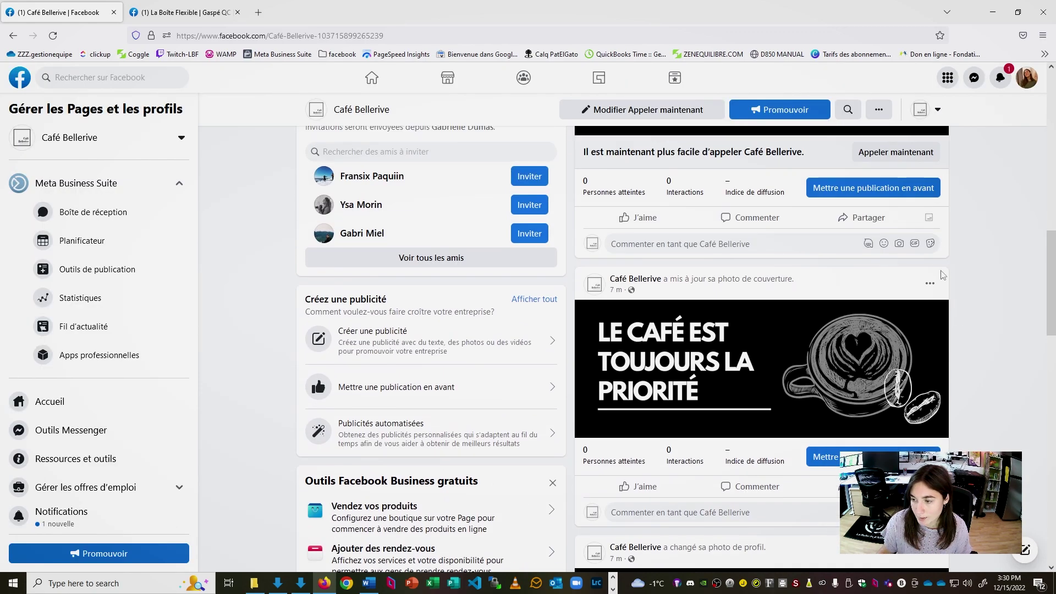
Hide the cover-photo update post from the Café Bellerive Page timeline
left_click(929, 283)
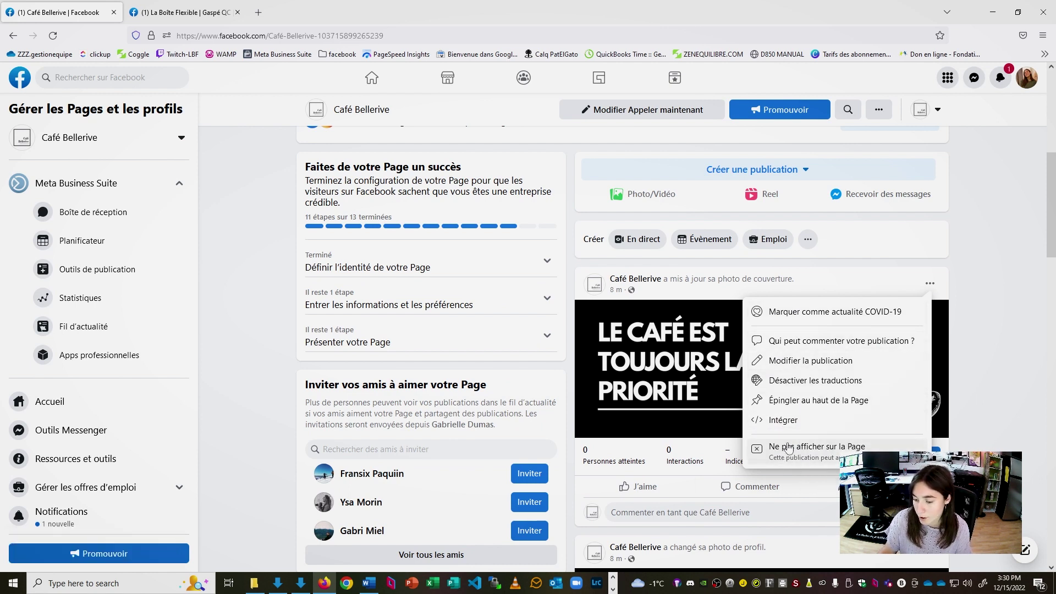
left_click(795, 454)
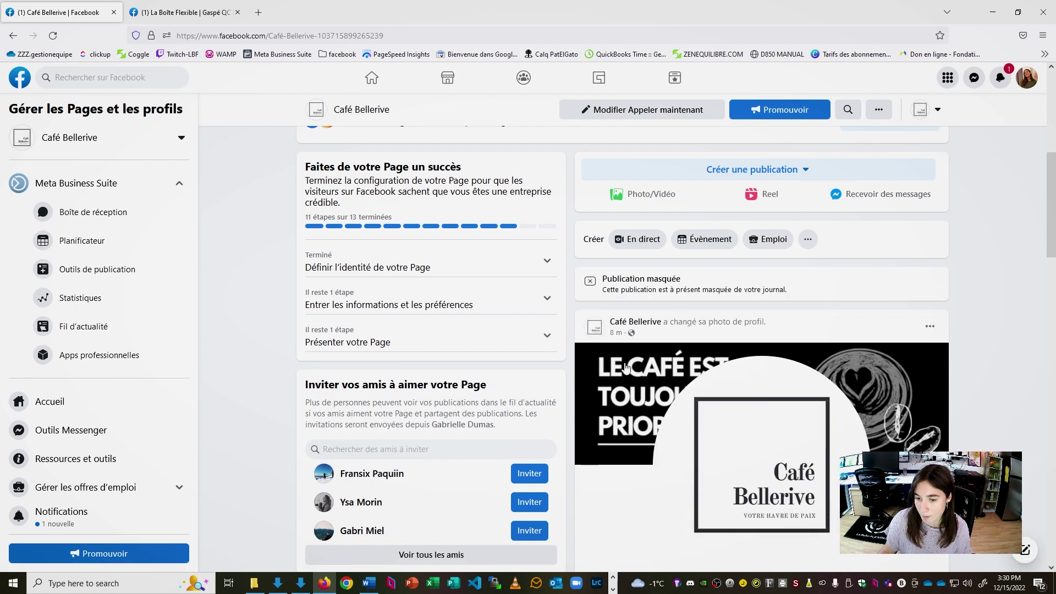
scroll(813, 265, "down", 2)
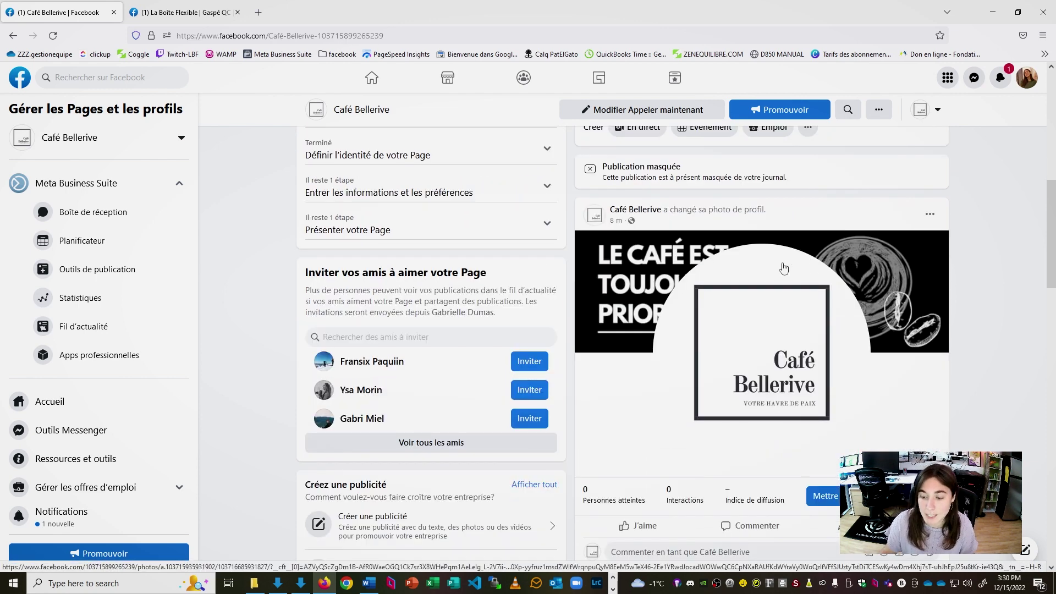
scroll(826, 287, "up", 2)
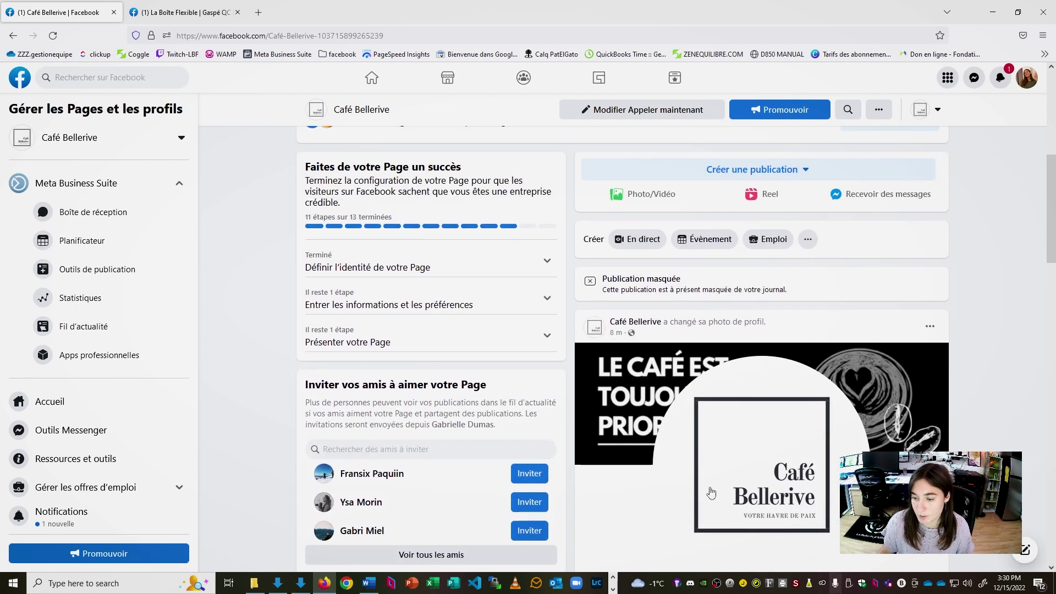
scroll(887, 280, "down", 3)
scroll(754, 302, "up", 1)
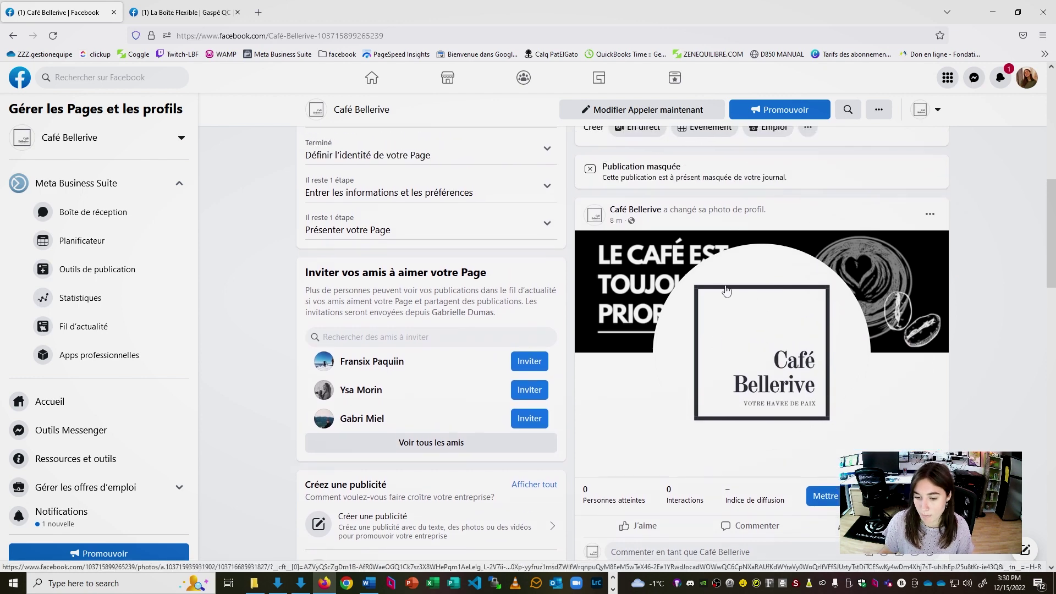
scroll(907, 350, "up", 4)
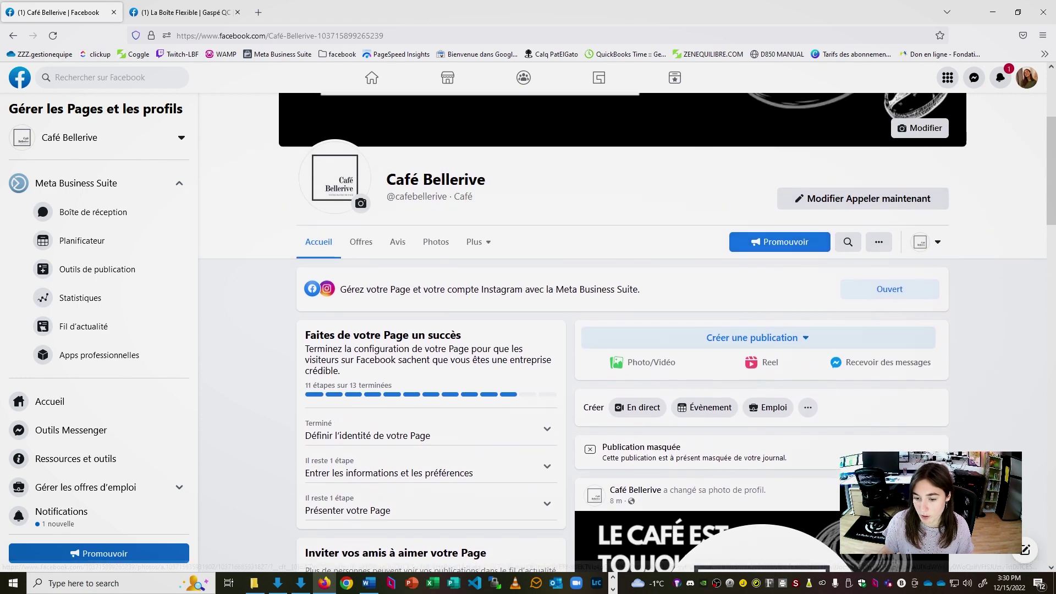
scroll(906, 350, "down", 2)
scroll(1014, 355, "up", 4)
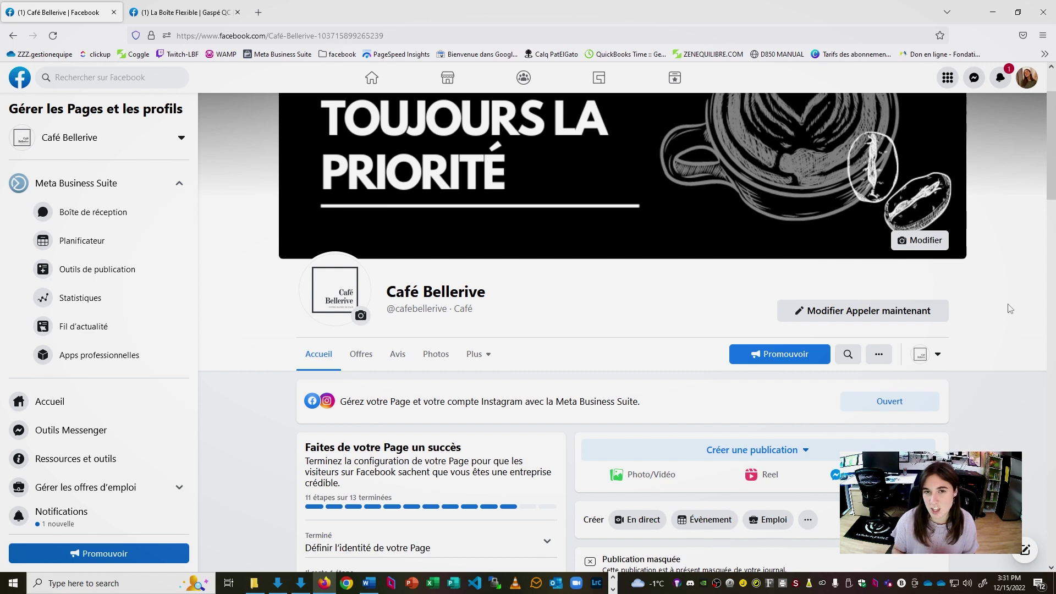
scroll(809, 332, "down", 5)
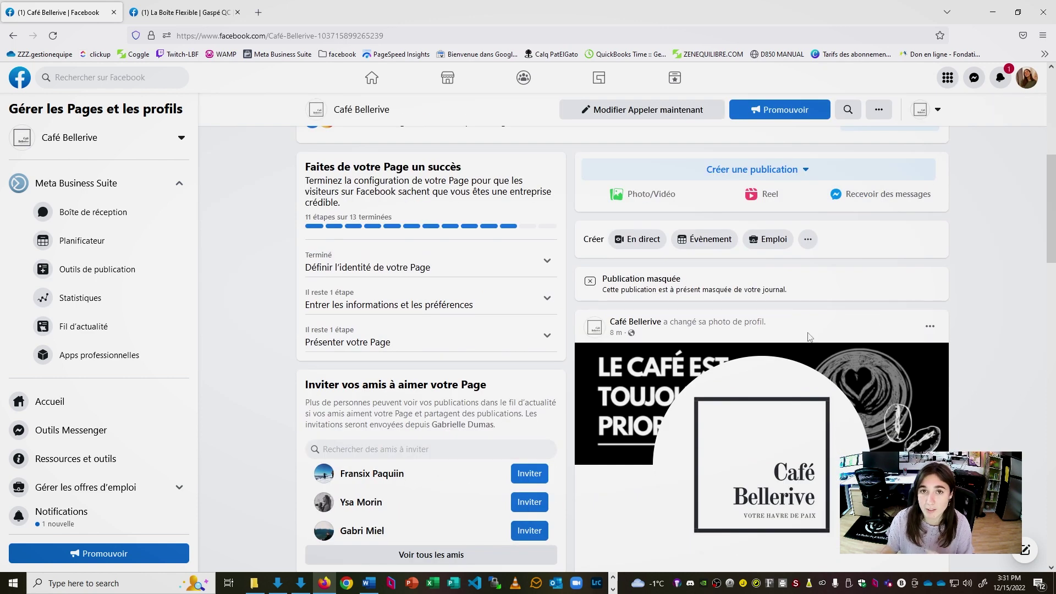
scroll(790, 252, "up", 1)
left_click(773, 226)
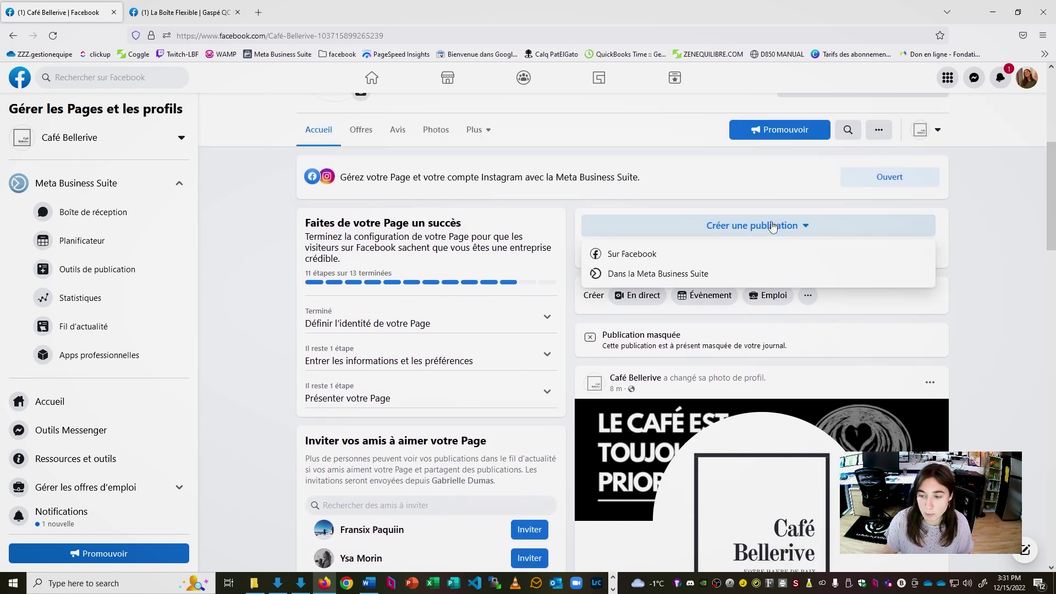
Start a new post on Facebook and type 'Bienvuue' as its opening text
left_click(710, 254)
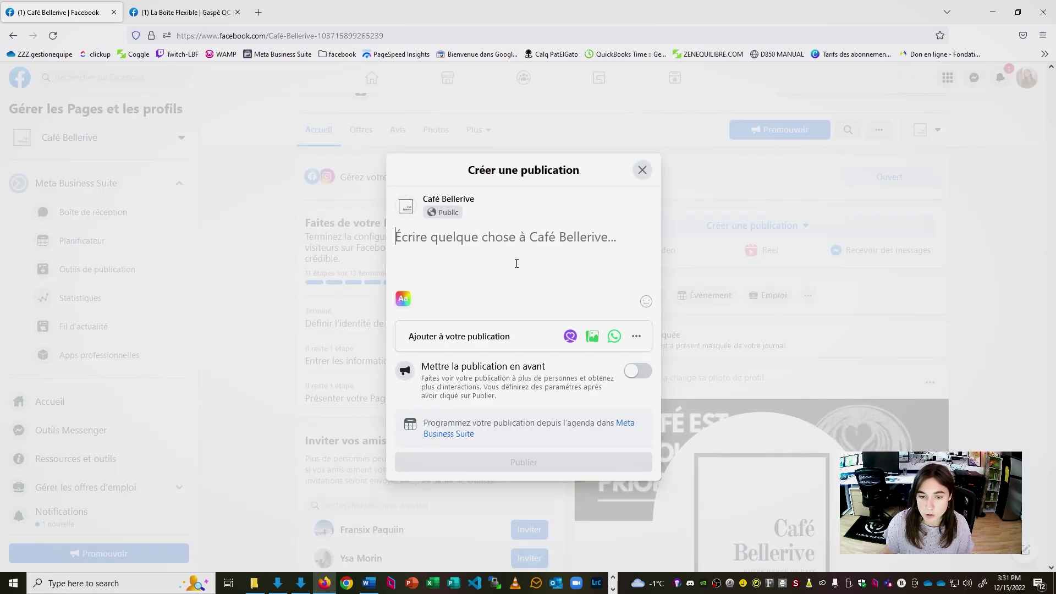
type("Bienvue")
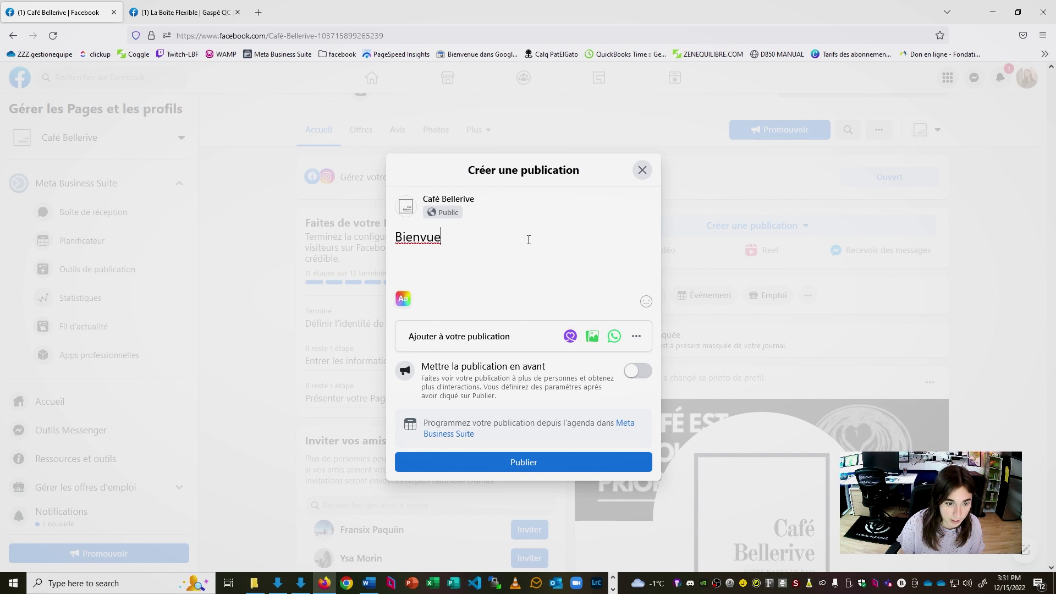
type("ue sur la page du Café Bellerive")
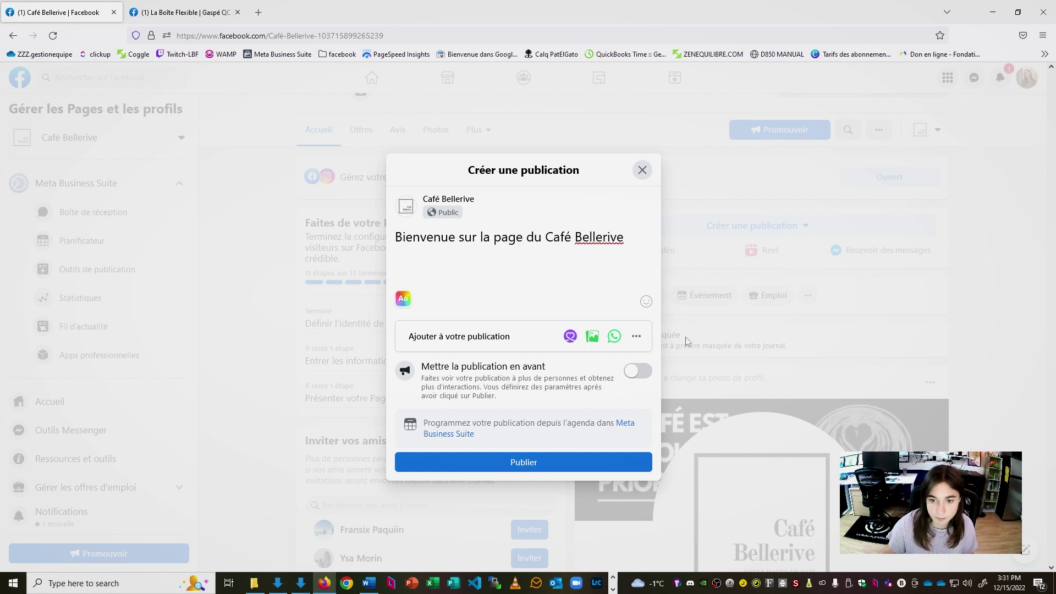
Add the ☕ coffee emoji after Café Bellerive in the welcome text
left_click(647, 302)
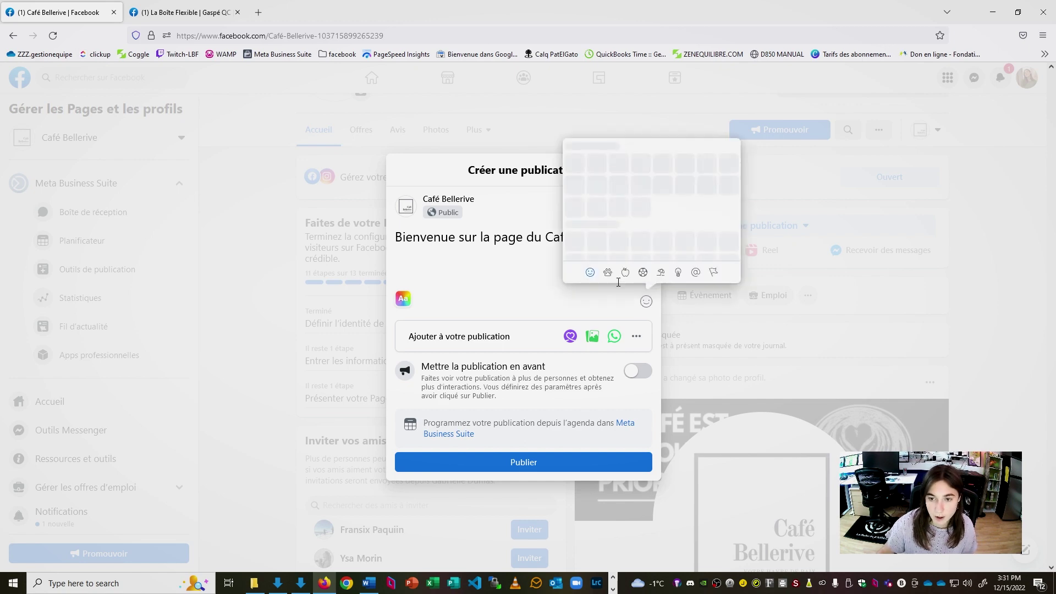
scroll(679, 181, "down", 5)
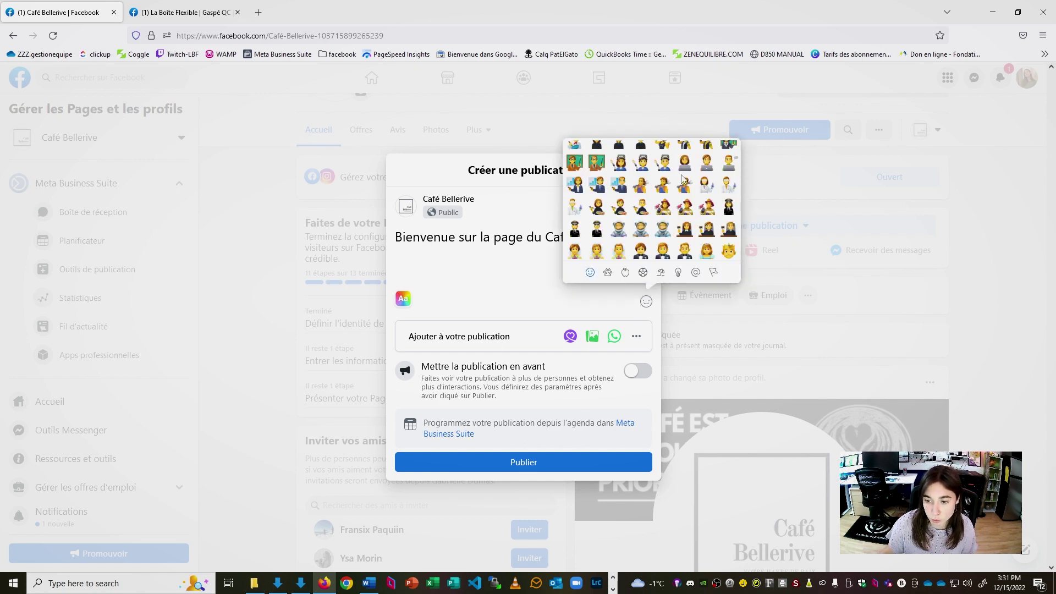
scroll(683, 178, "down", 15)
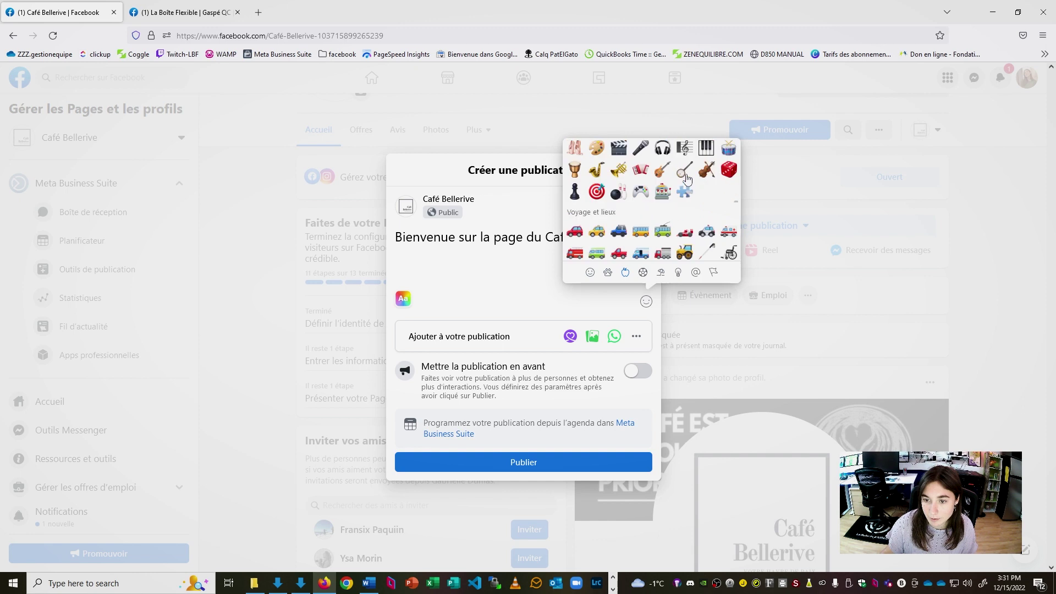
scroll(692, 178, "up", 4)
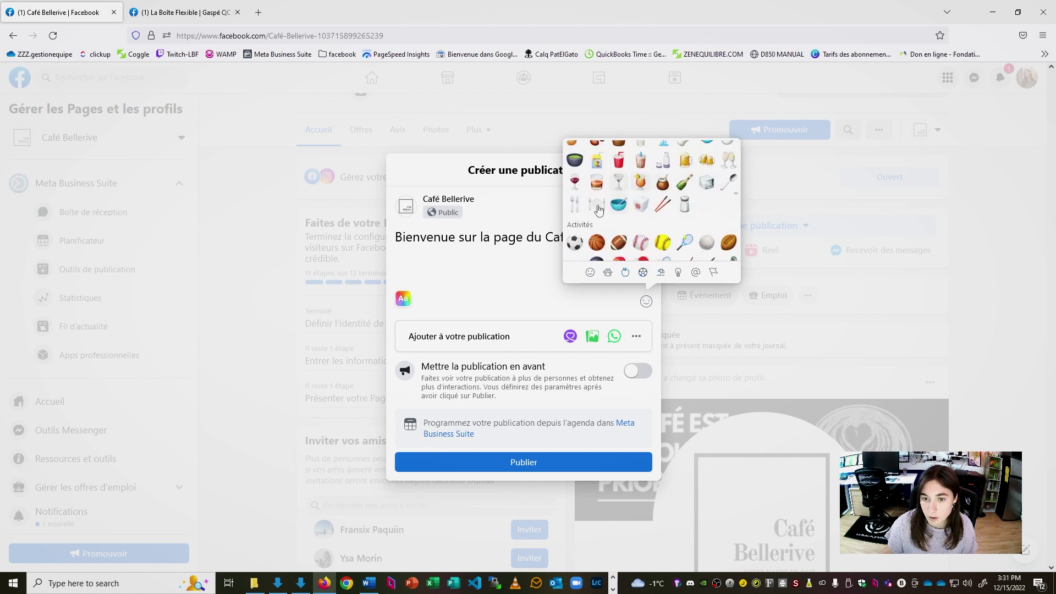
scroll(715, 222, "up", 1)
left_click(481, 250)
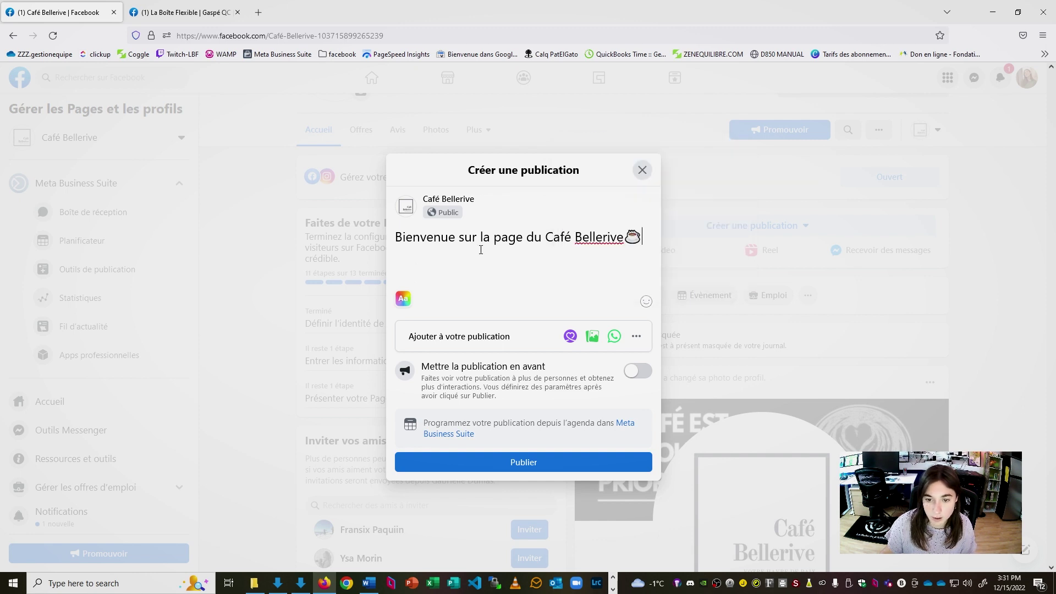
Attach the mp4 café video to the welcome post
left_click(599, 334)
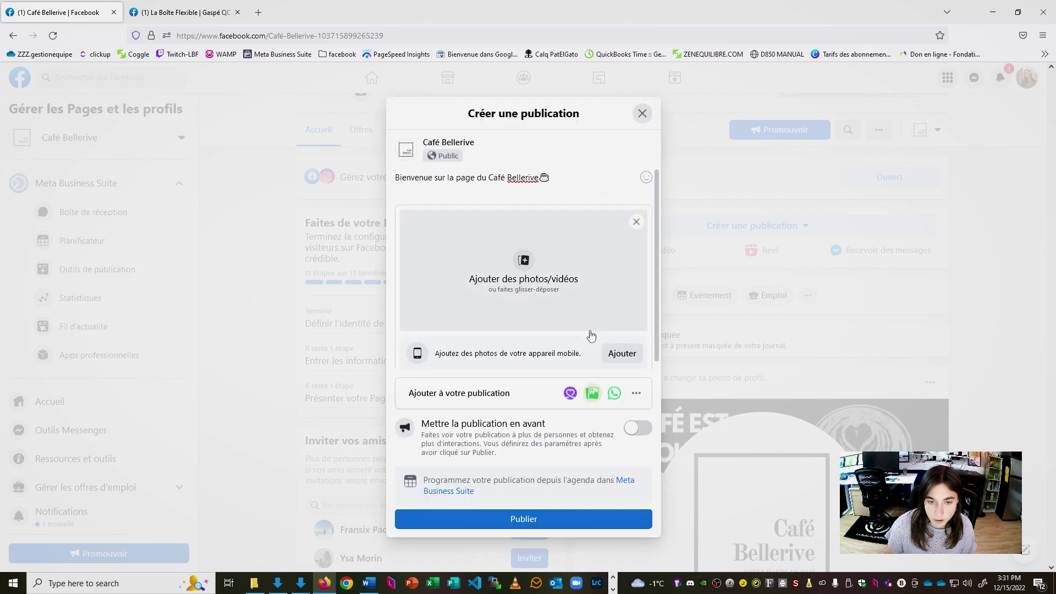
left_click(512, 261)
left_click(491, 104)
double_click(491, 105)
scroll(519, 272, "down", 1)
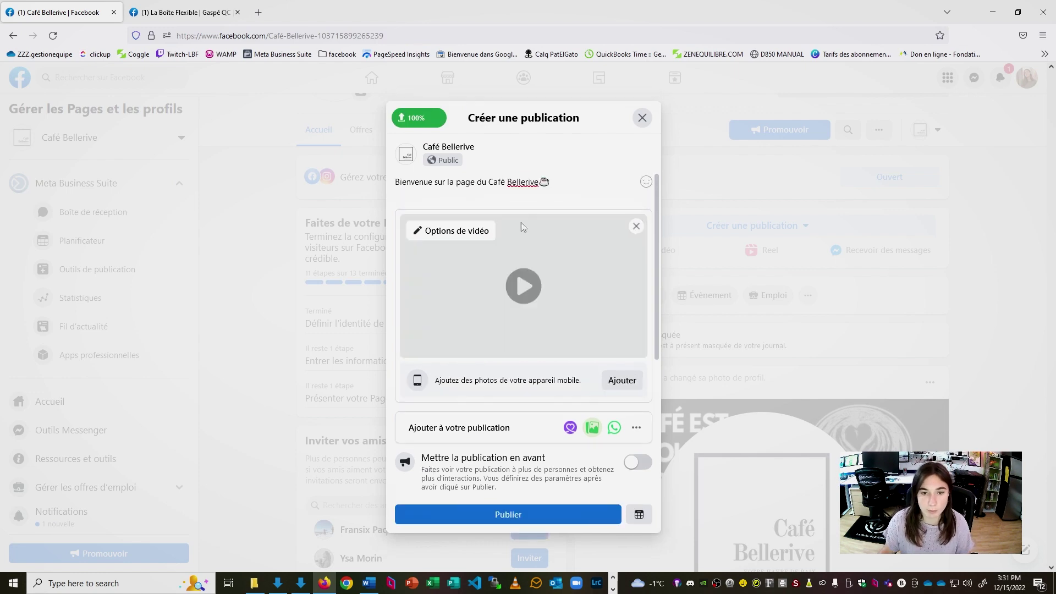
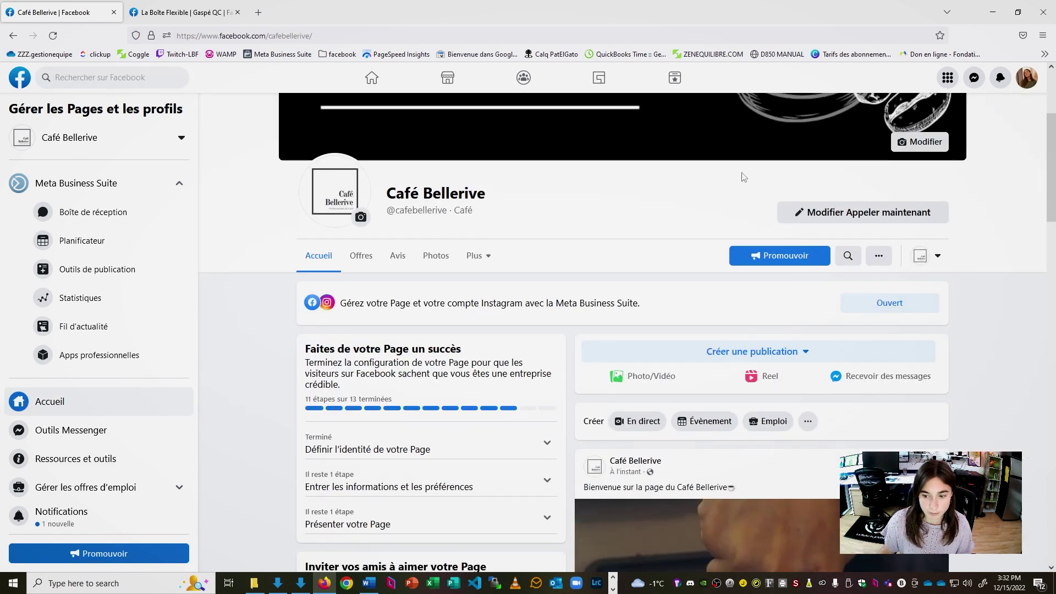
Scroll through the Café Bellerive admin Page to review its banner and welcome video post
scroll(939, 262, "down", 1)
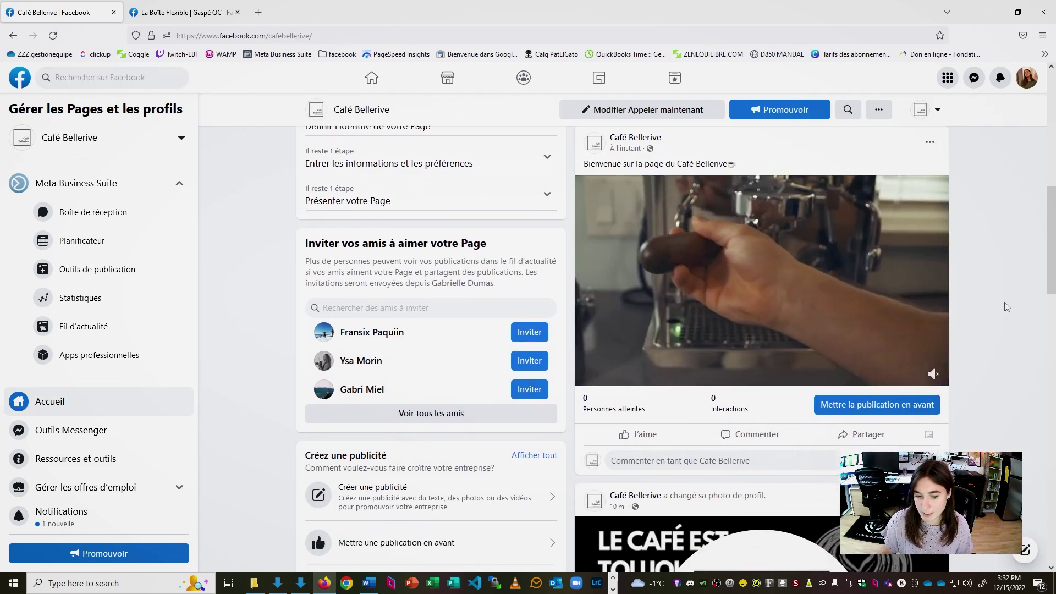
scroll(217, 324, "down", 10)
scroll(216, 324, "up", 10)
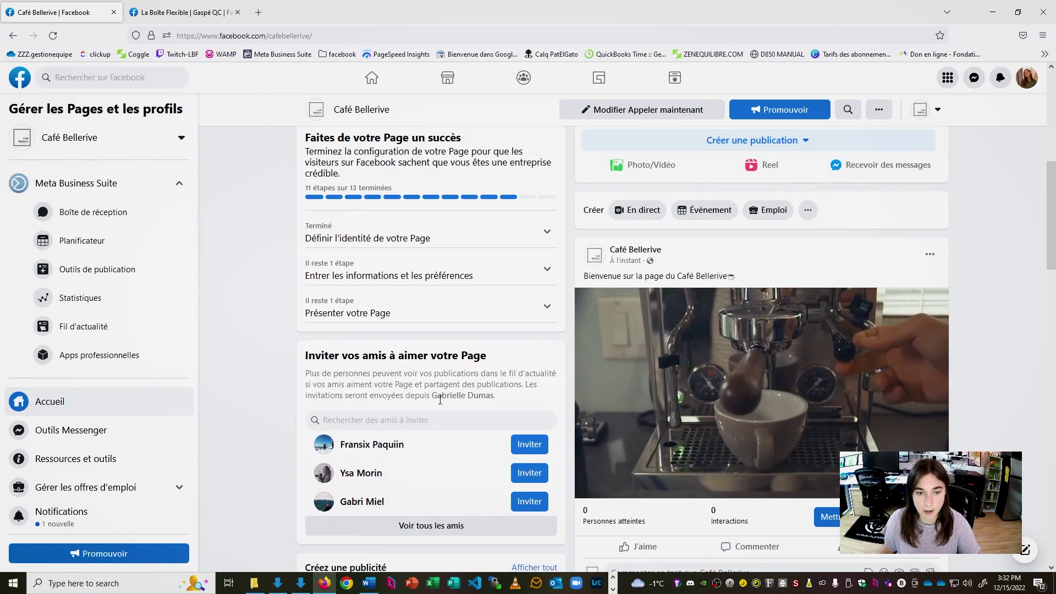
scroll(445, 385, "up", 4)
scroll(445, 337, "down", 3)
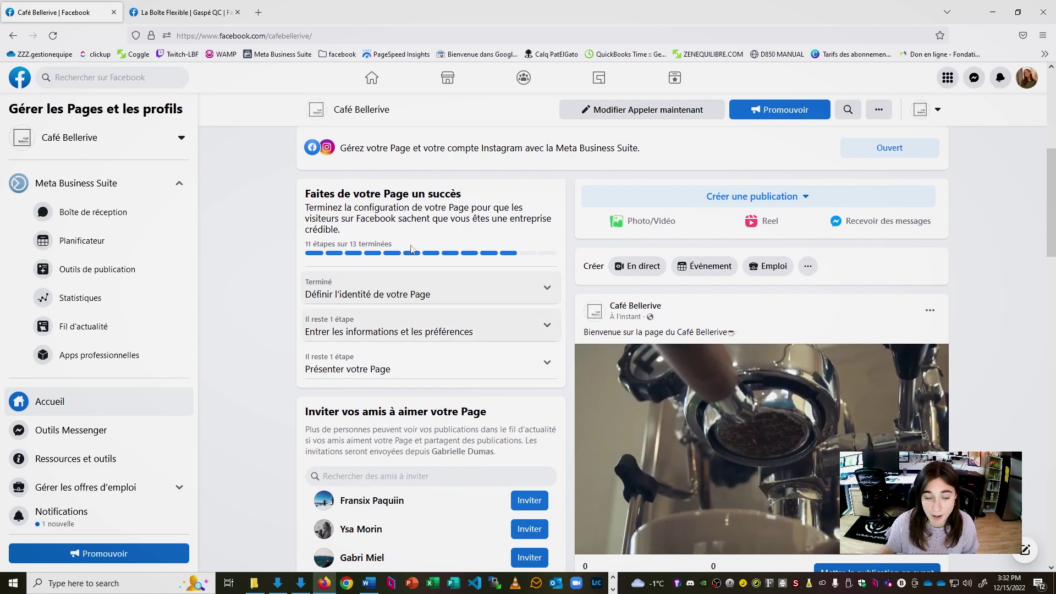
scroll(443, 360, "down", 4)
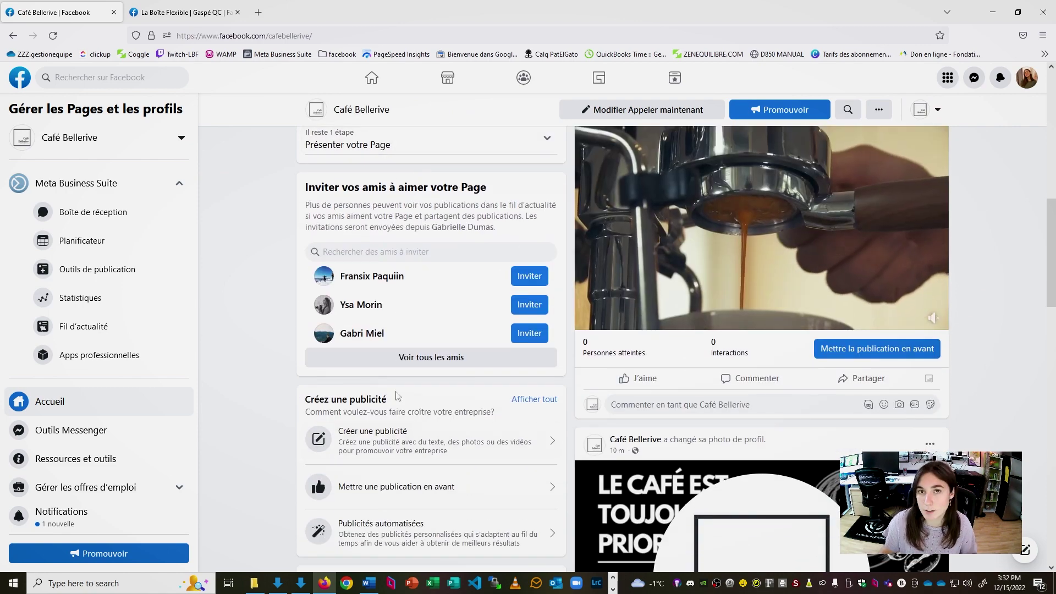
scroll(397, 395, "down", 6)
scroll(397, 395, "up", 15)
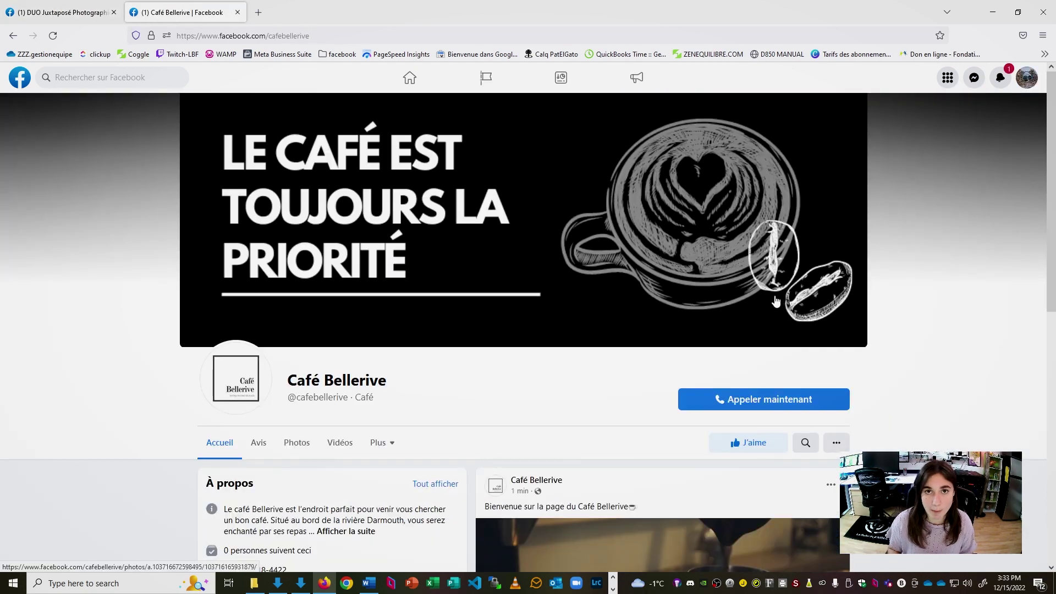
Expand the full À propos description with Afficher la suite
scroll(385, 286, "down", 3)
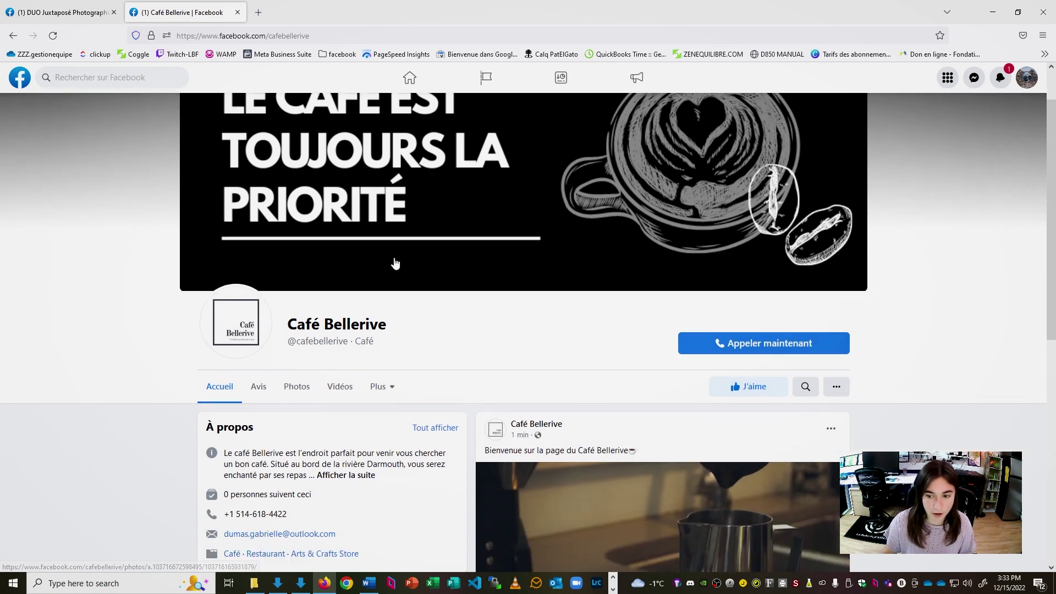
scroll(605, 278, "down", 2)
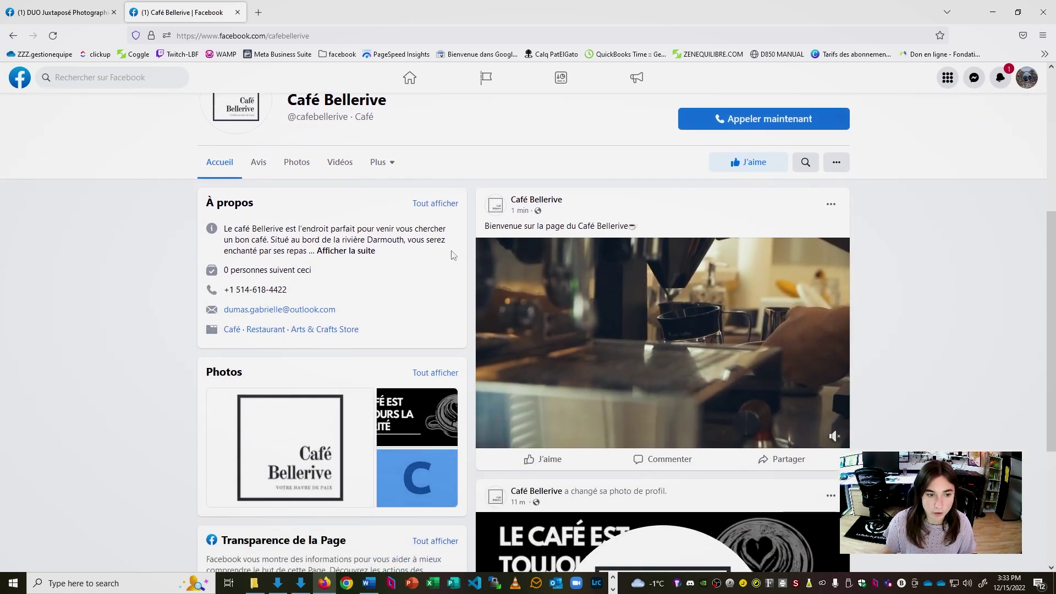
left_click(345, 251)
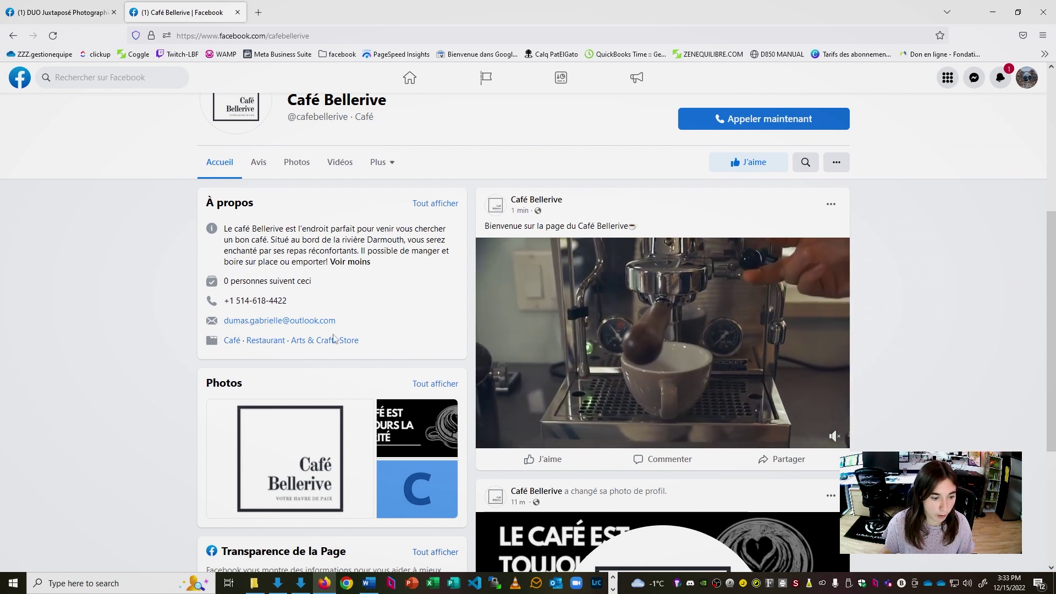
Preview the blue C photo from the Photos section full screen, then close the viewer
scroll(400, 388, "down", 1)
scroll(228, 438, "down", 1)
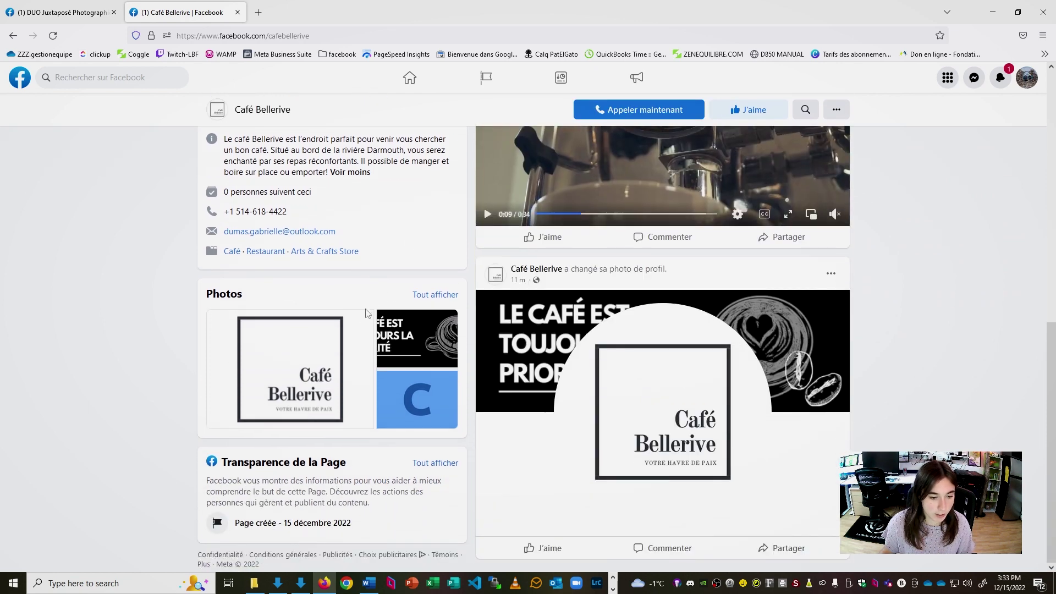
scroll(286, 418, "up", 5)
scroll(423, 401, "down", 5)
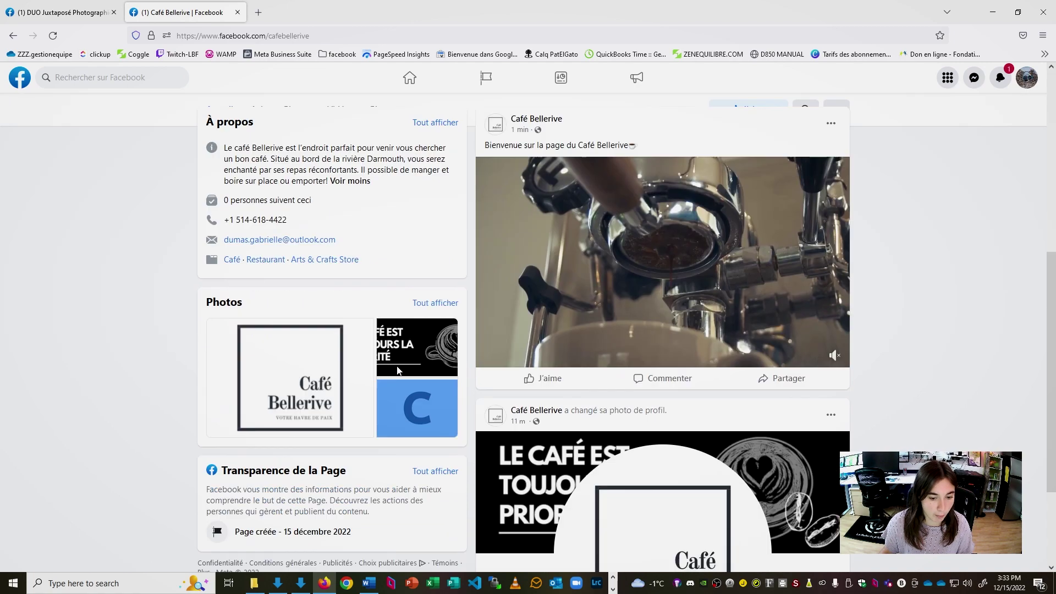
left_click(436, 404)
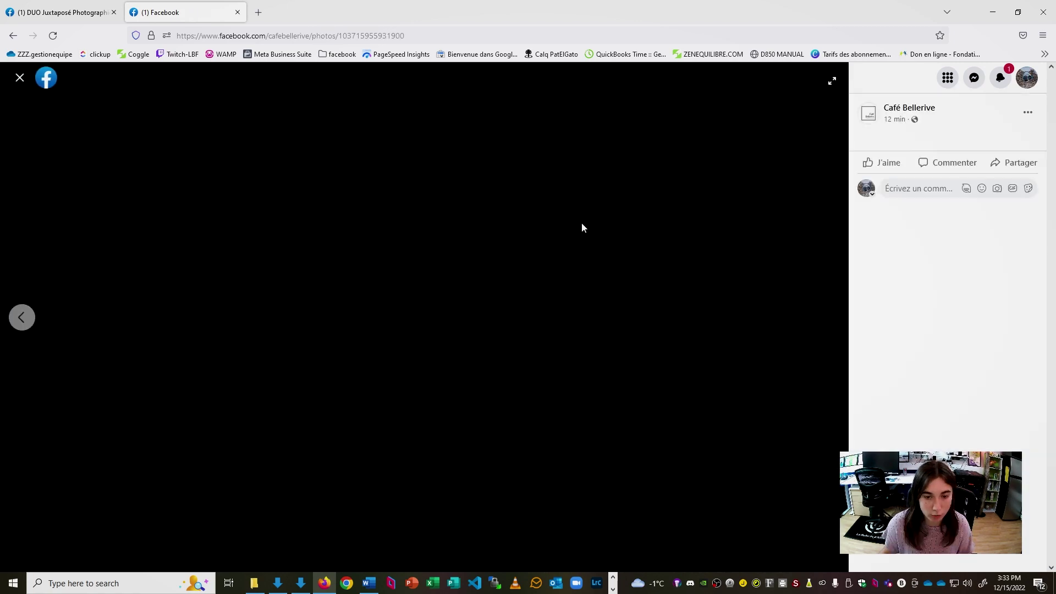
key("Escape")
scroll(456, 336, "up", 5)
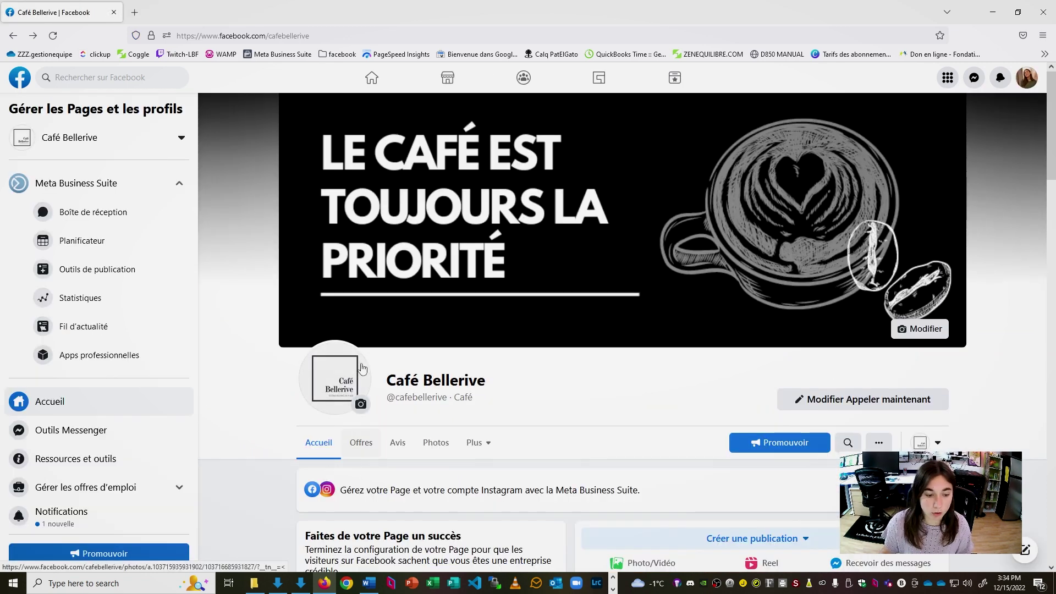
Move from the logo photo to the blue C photo and delete it with Supprimer la photo
left_click(321, 353)
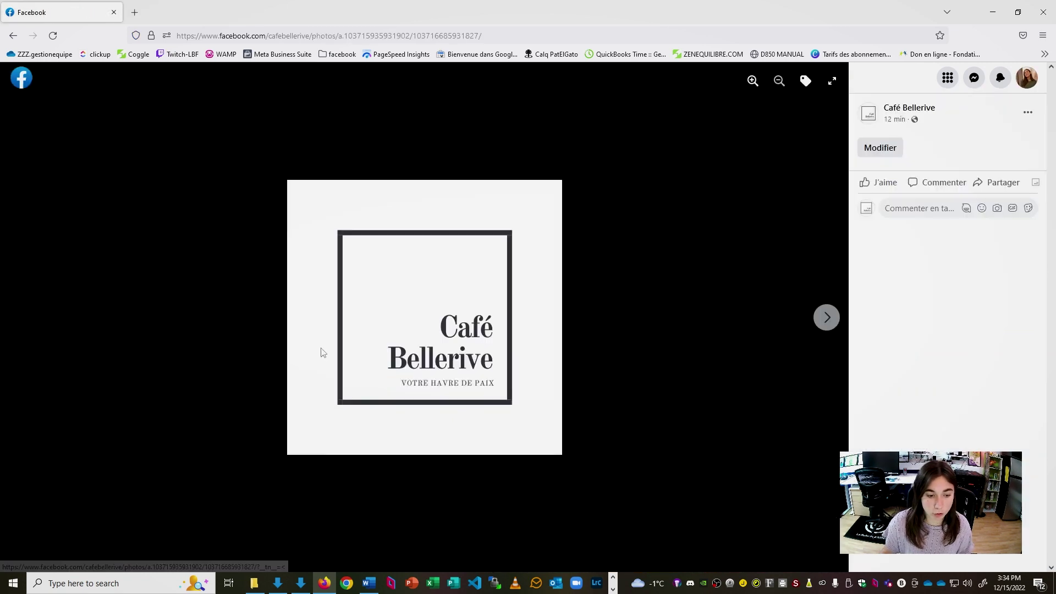
left_click(830, 324)
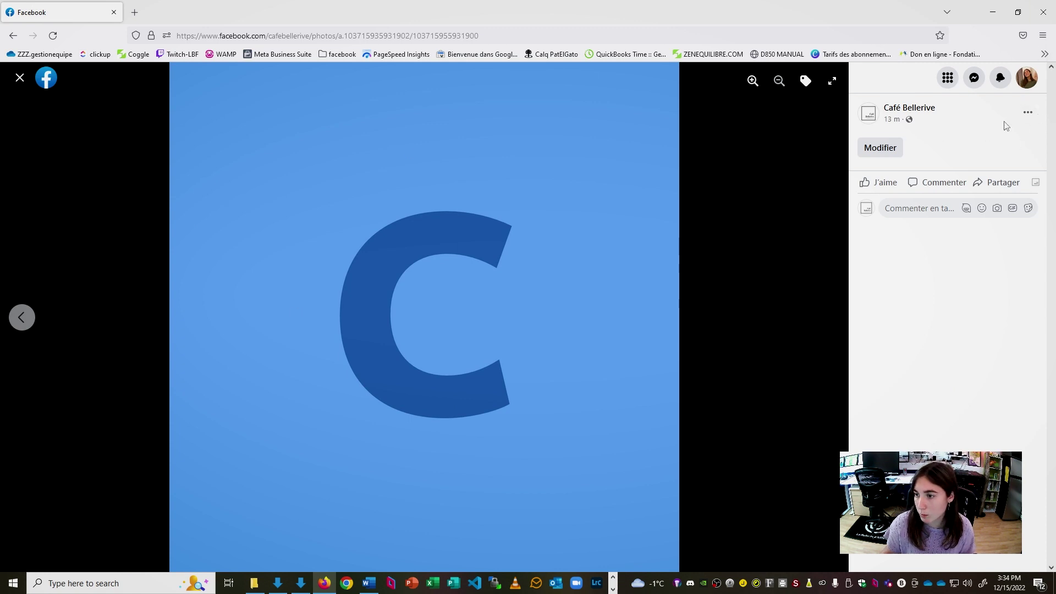
left_click(1033, 114)
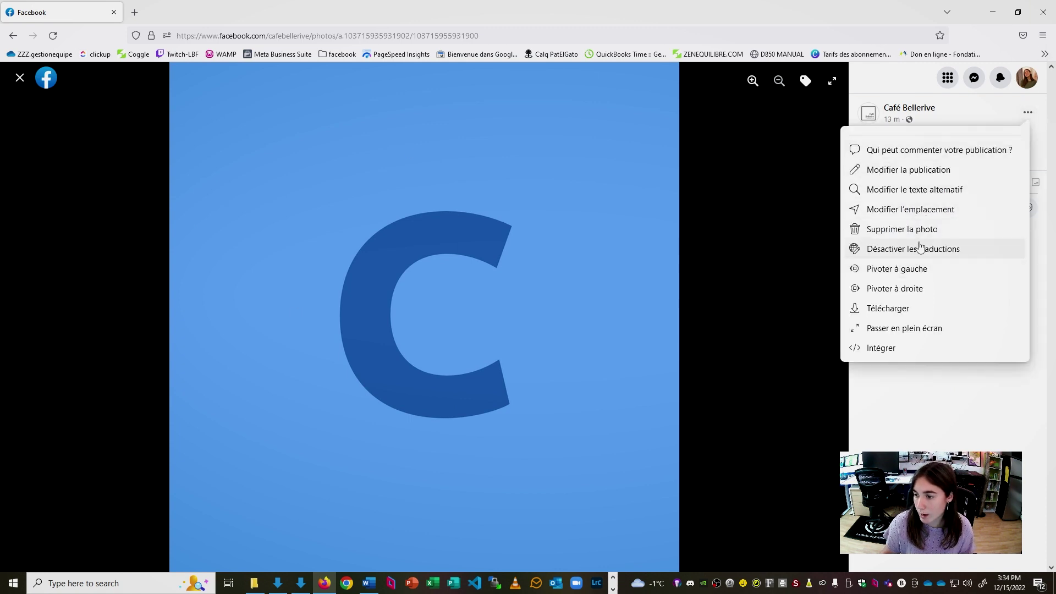
left_click(940, 232)
left_click(650, 348)
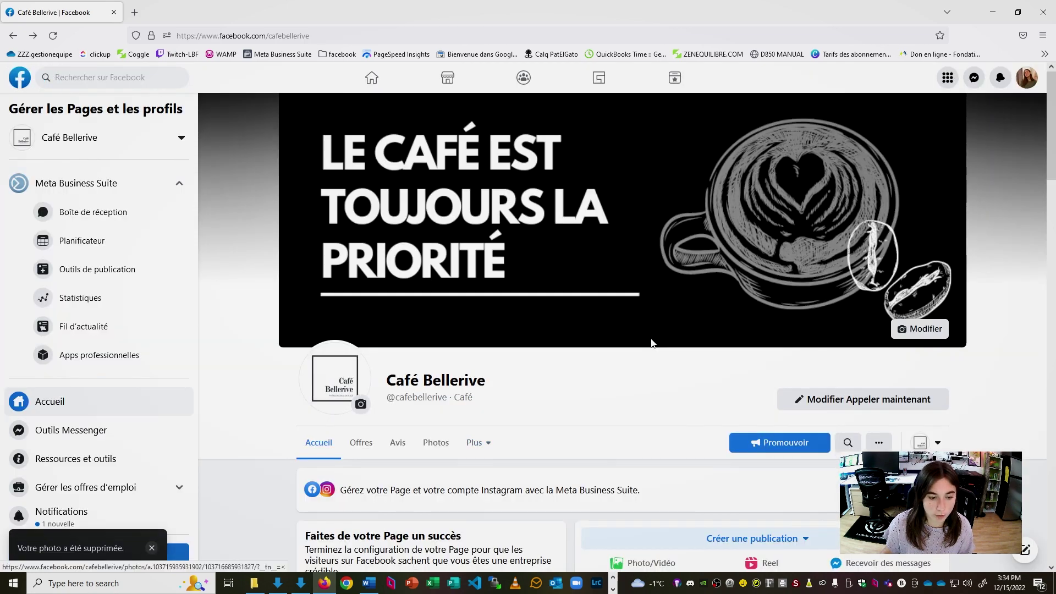
scroll(652, 340, "down", 5)
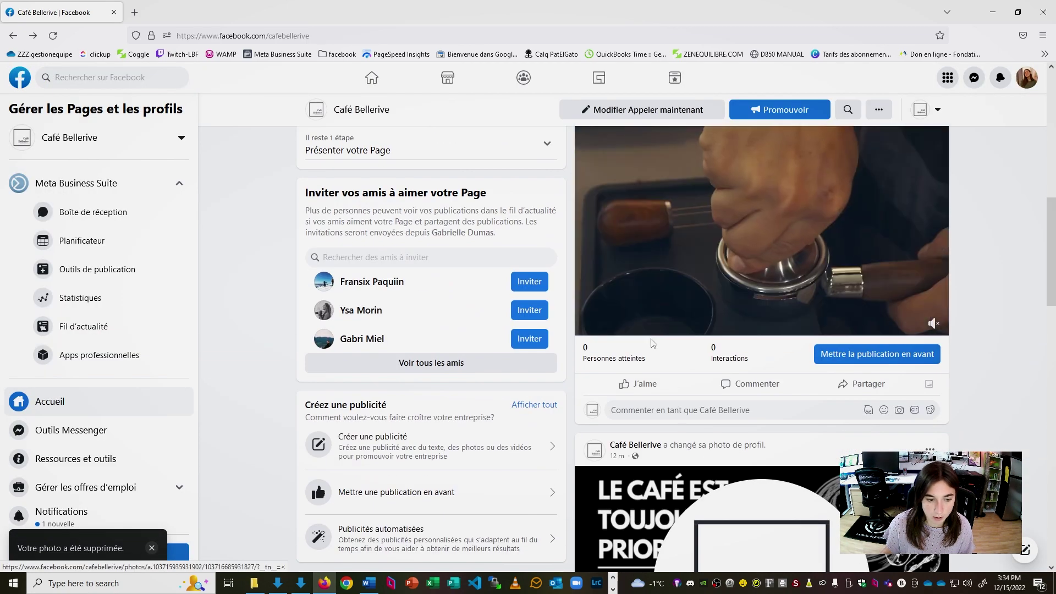
scroll(620, 391, "up", 10)
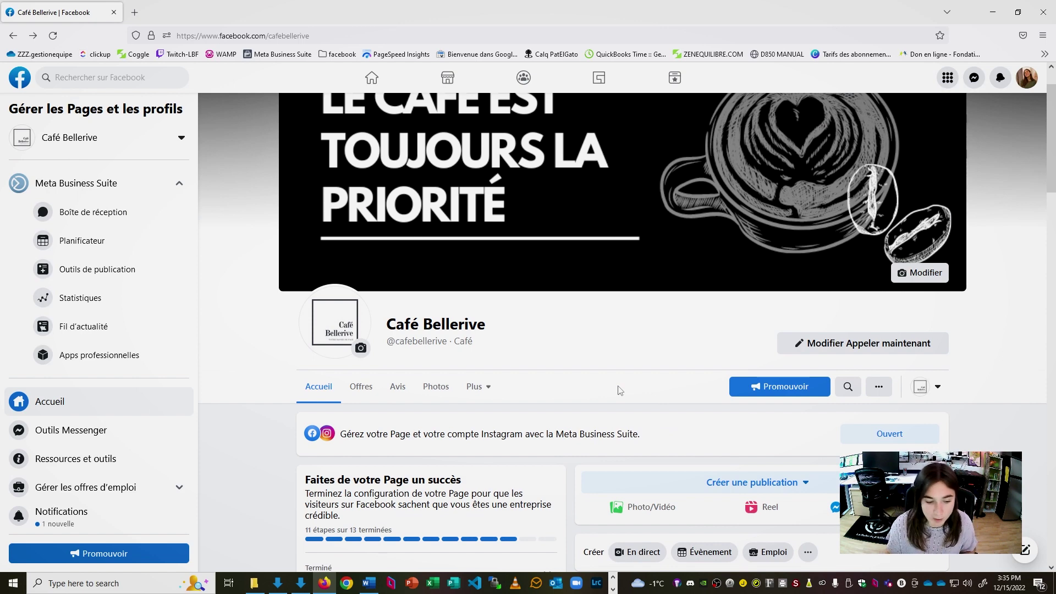
scroll(190, 349, "down", 1)
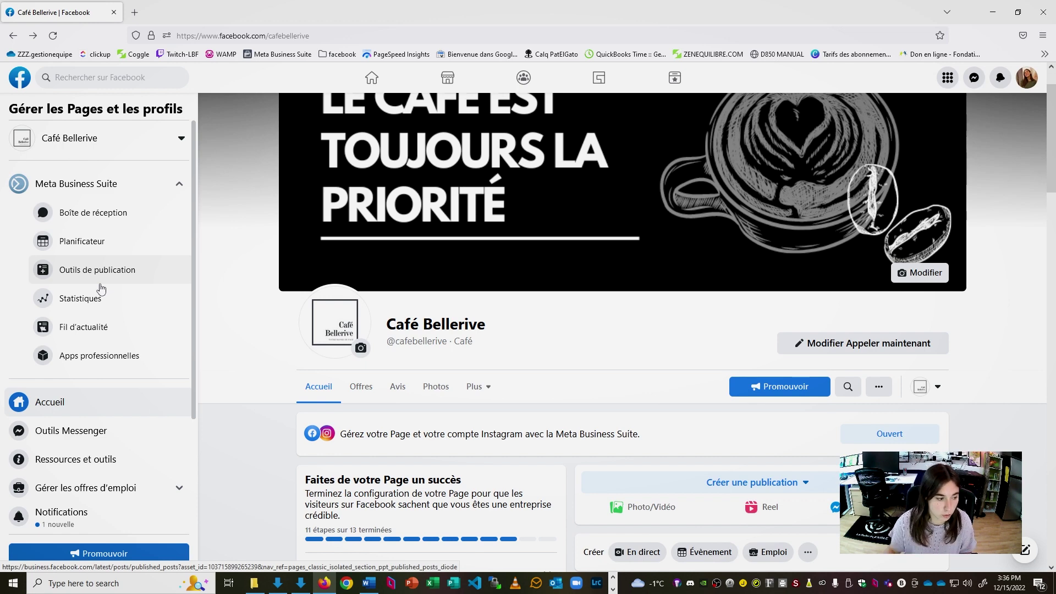
Open Café Bellerive in Meta Business Suite and scroll its Accueil alerts and publications
left_click(71, 180)
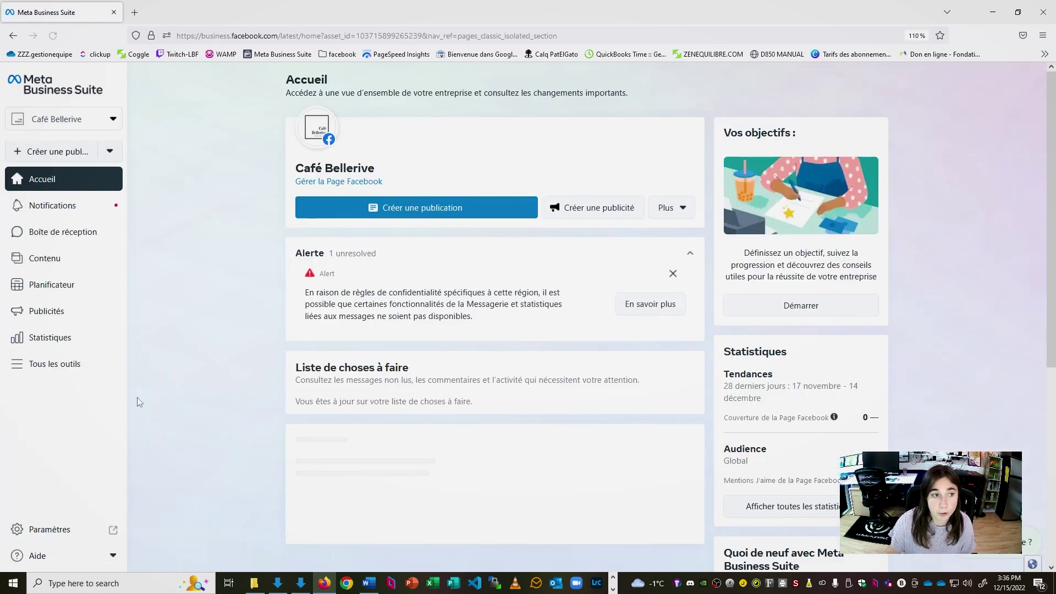
scroll(197, 144, "down", 1)
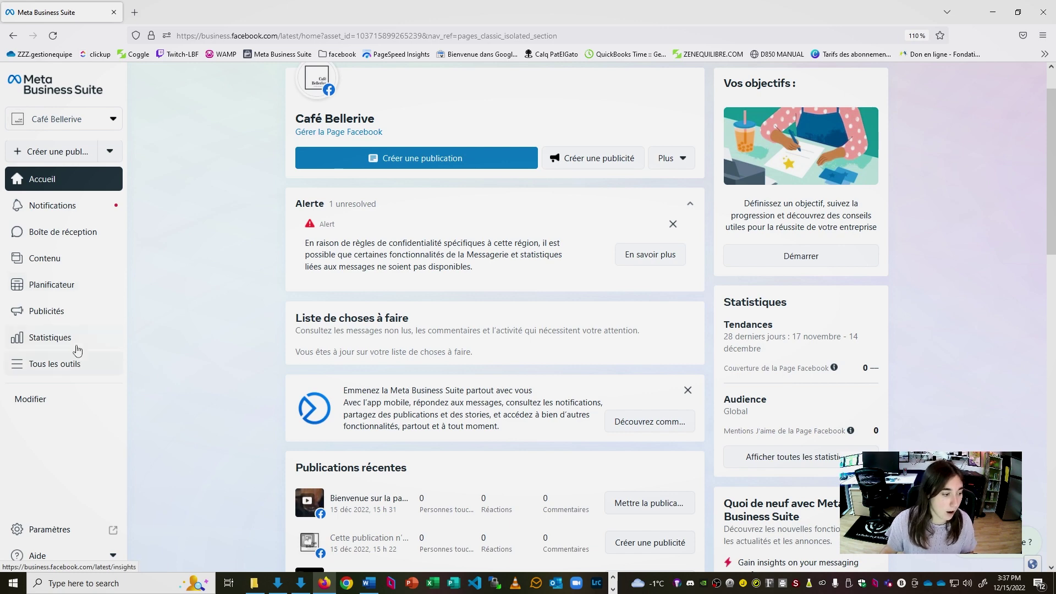
left_click(56, 364)
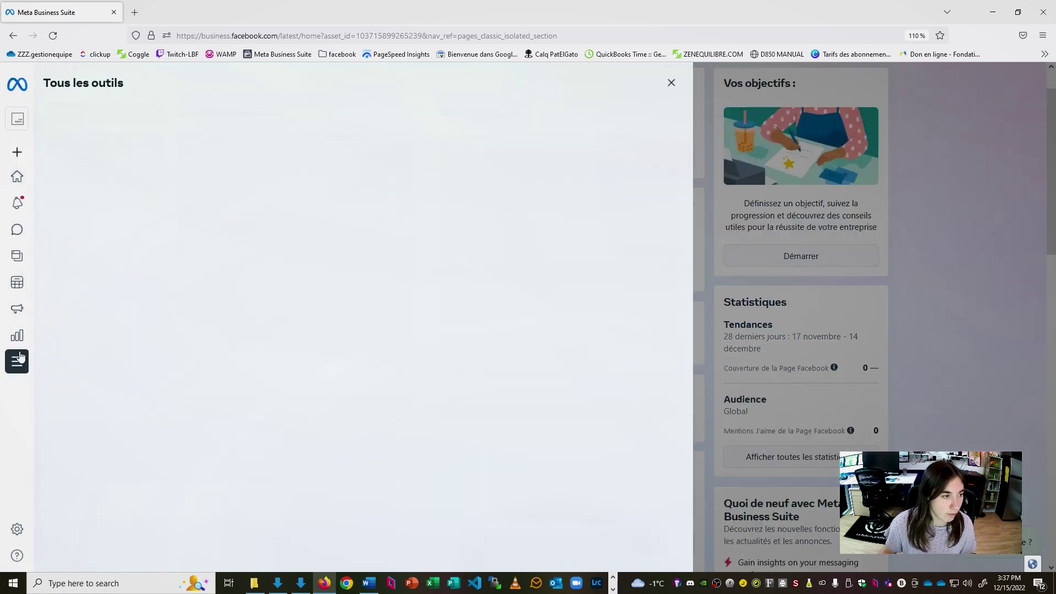
scroll(548, 176, "down", 1)
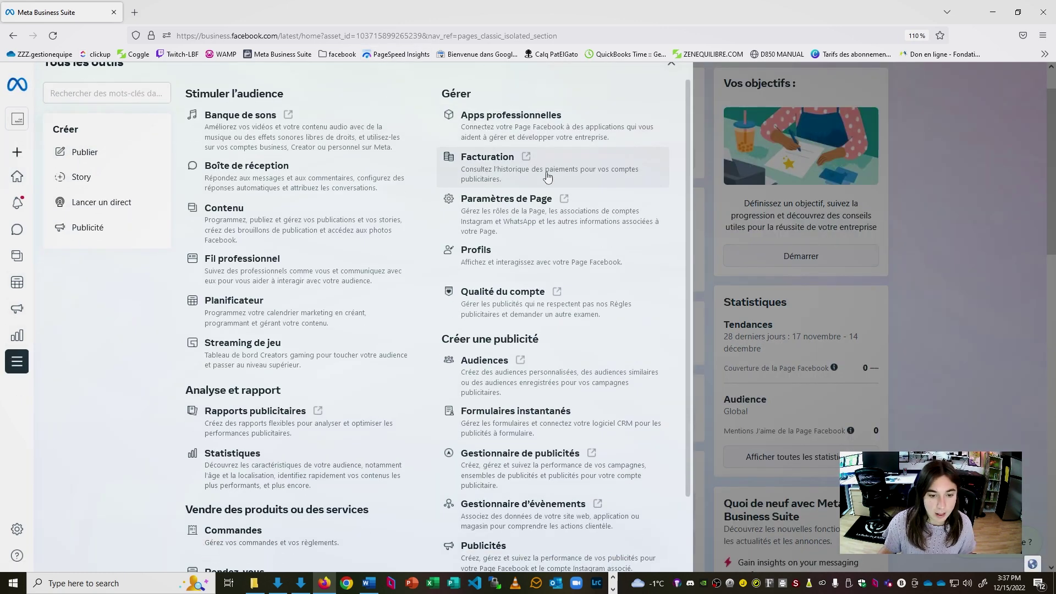
scroll(548, 177, "down", 3)
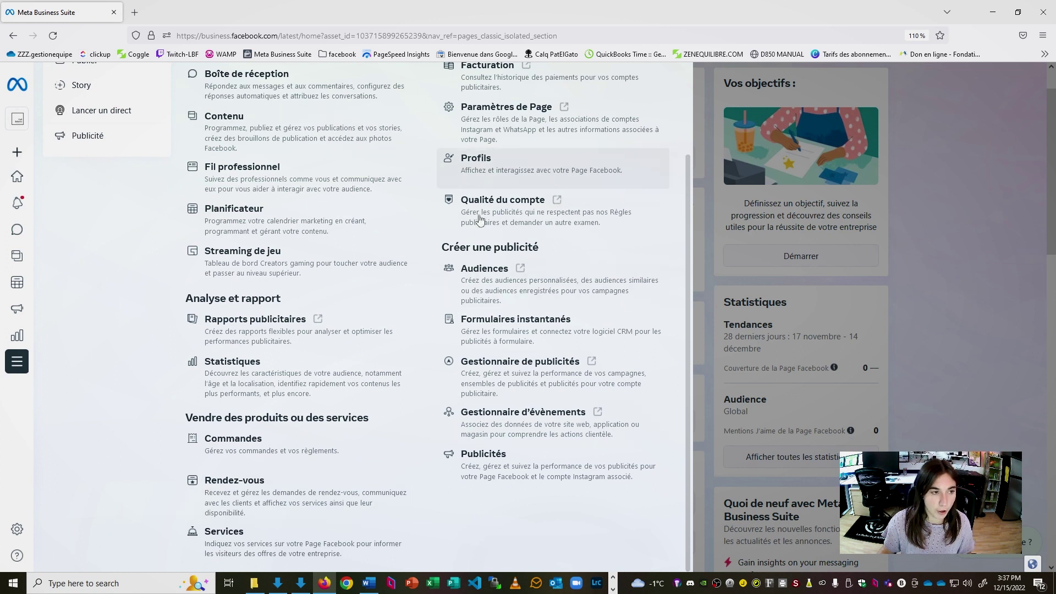
scroll(405, 377, "up", 4)
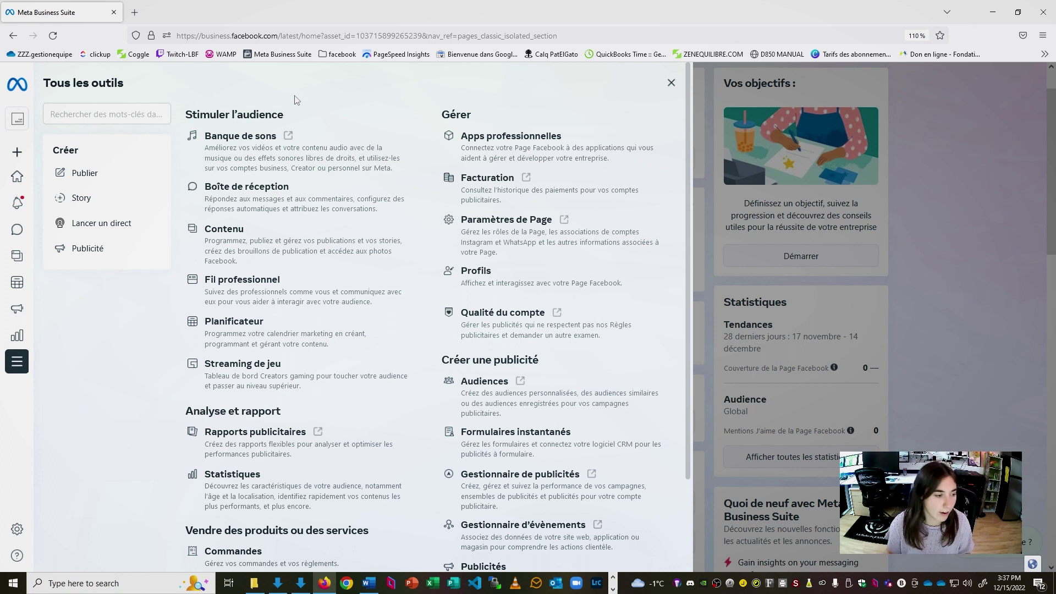
mouse_move(9, 337)
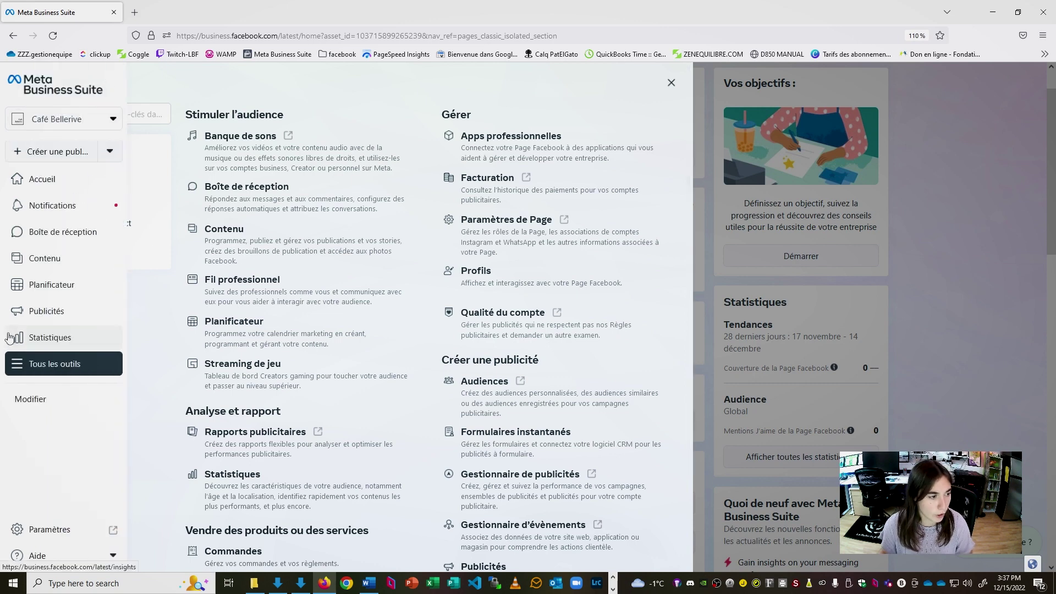
Open the Planificateur and switch its calendar to the décembre 2022 month view
left_click(54, 291)
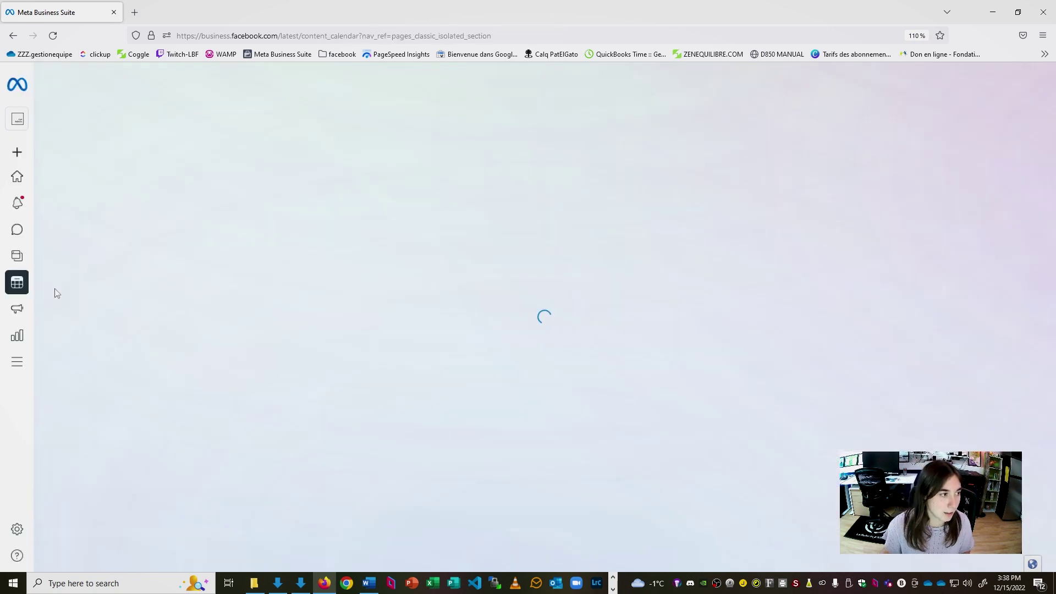
mouse_move(14, 284)
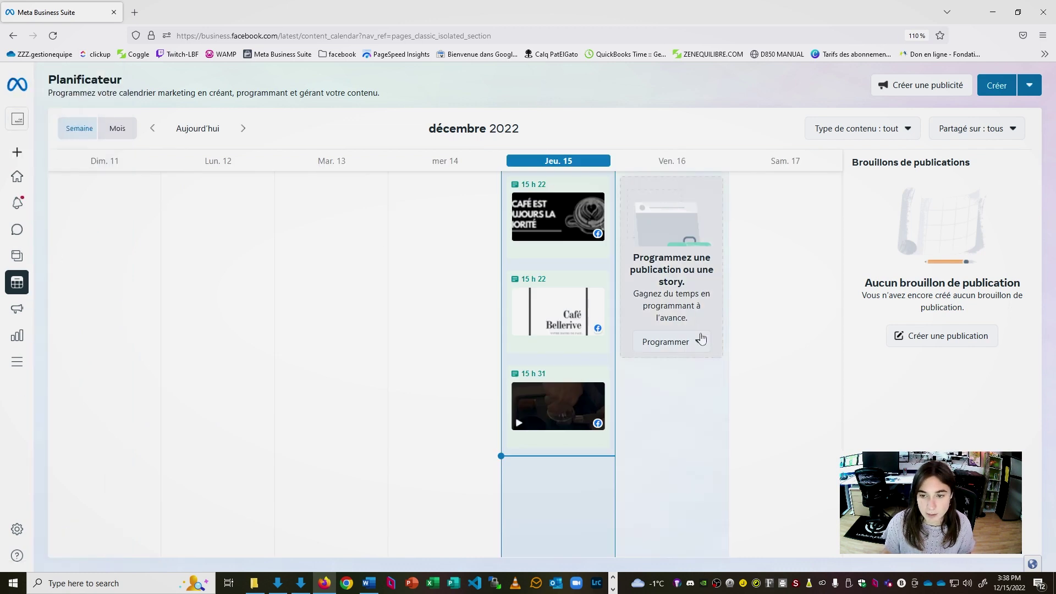
left_click(117, 128)
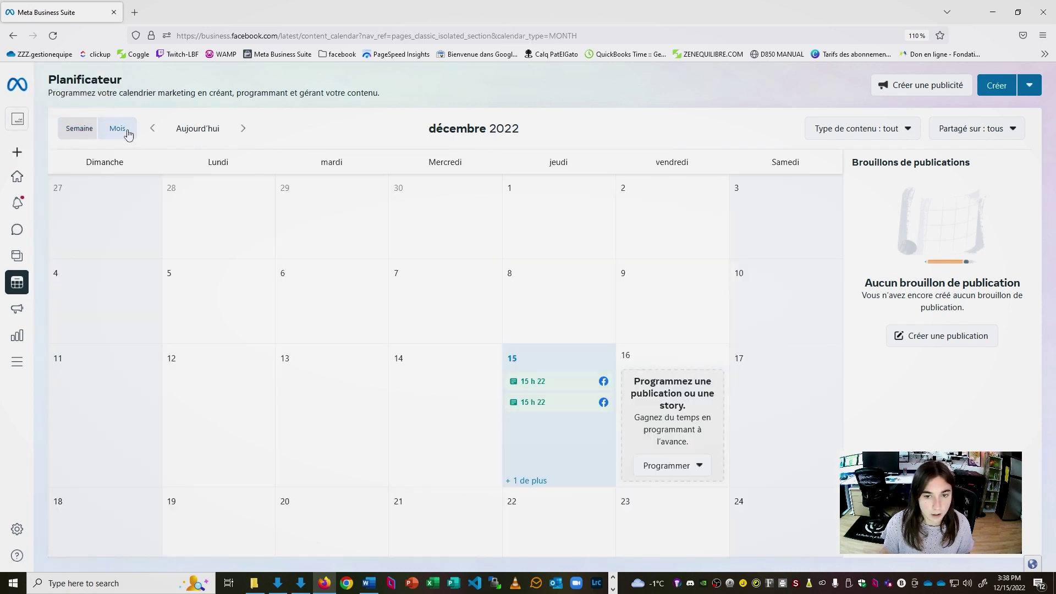
scroll(541, 462, "down", 3)
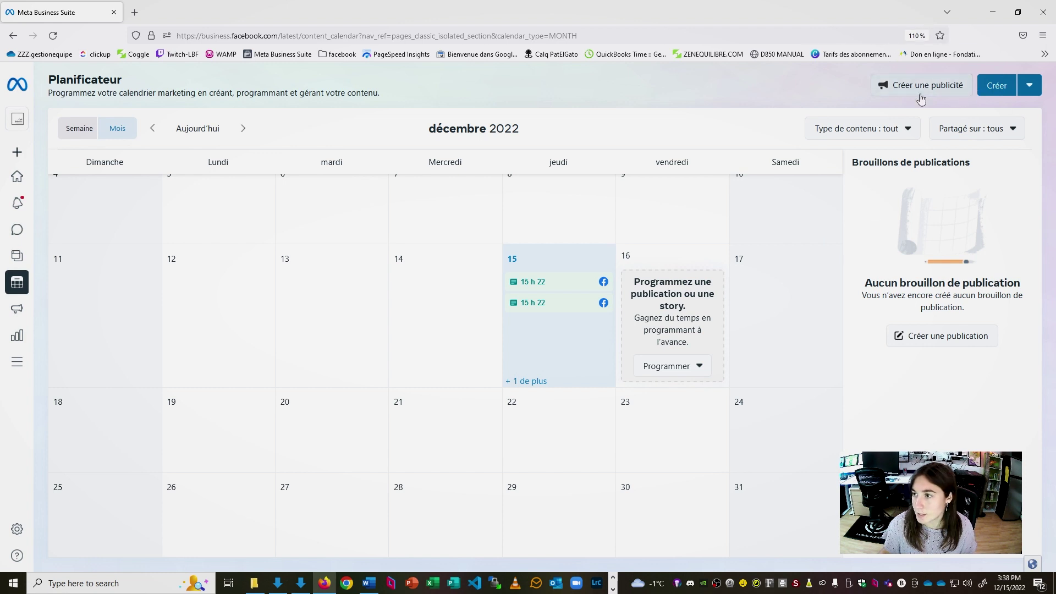
Start a new post and attach the Capture d'écran espresso jpg from the CaféBellerive folder
left_click(997, 87)
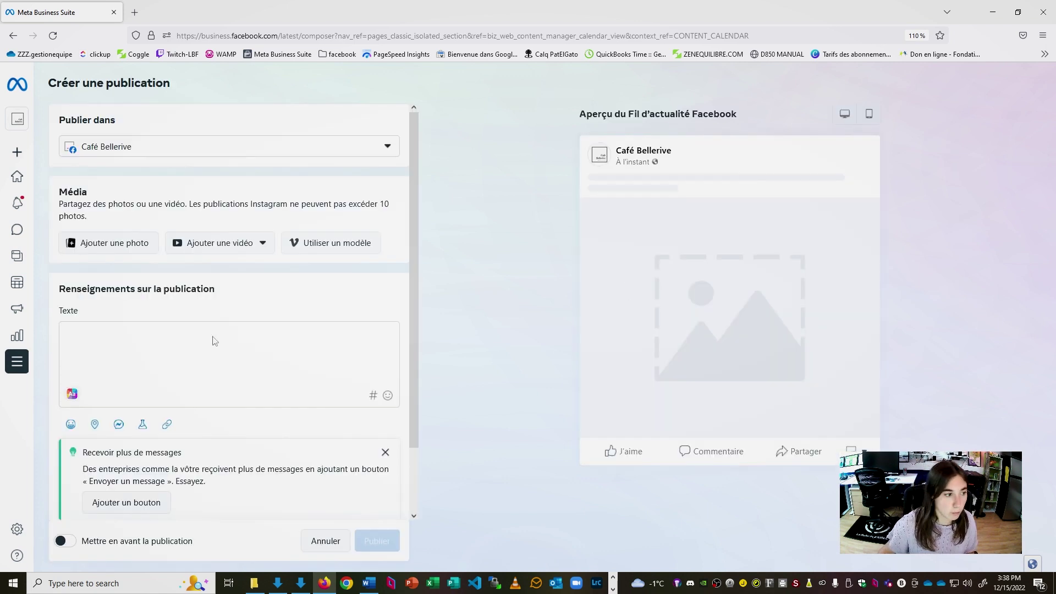
scroll(285, 336, "down", 2)
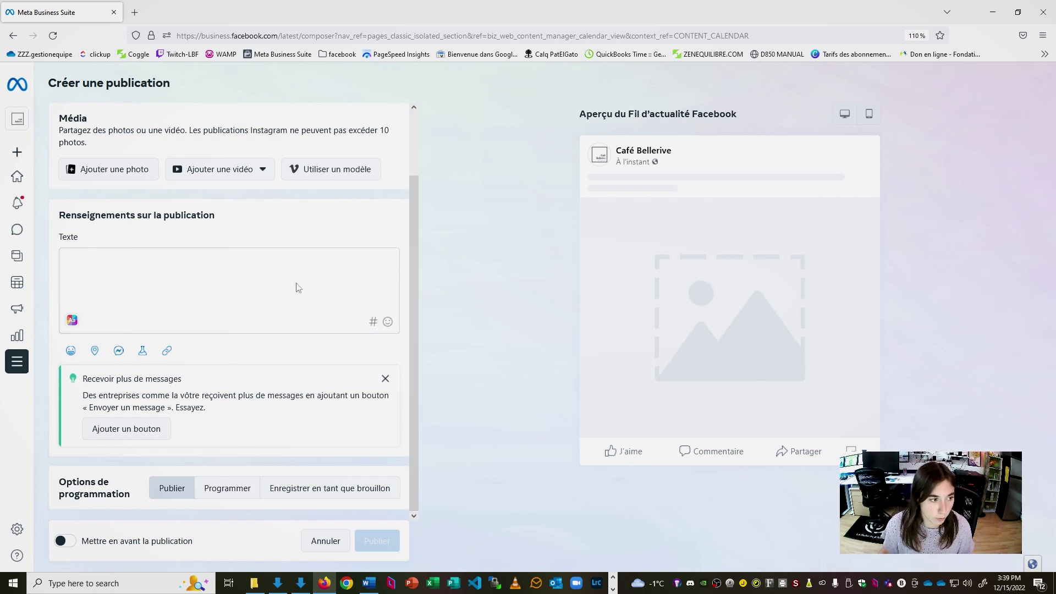
scroll(297, 288, "up", 2)
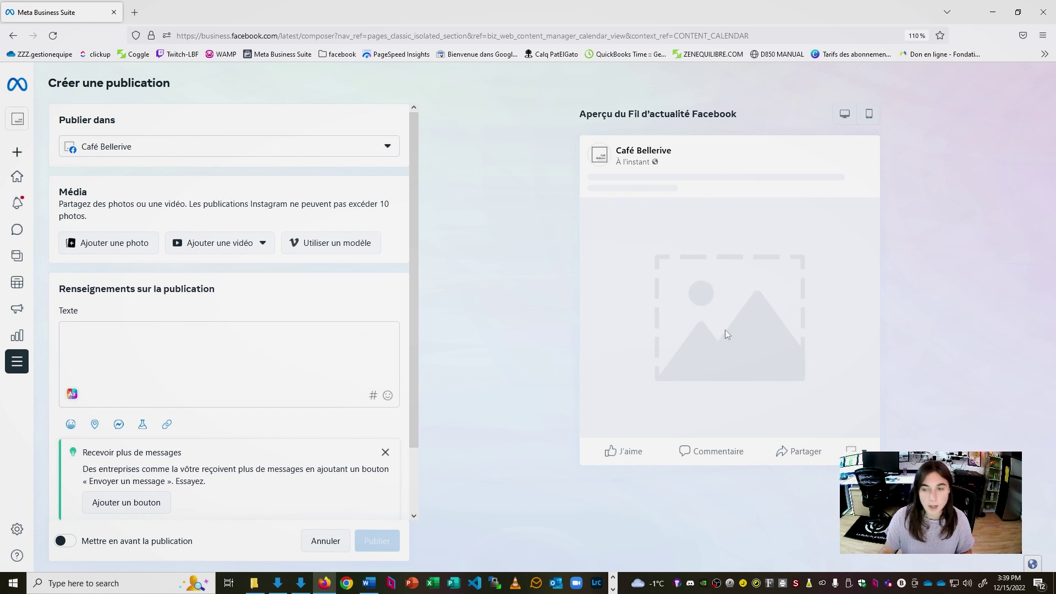
left_click(131, 254)
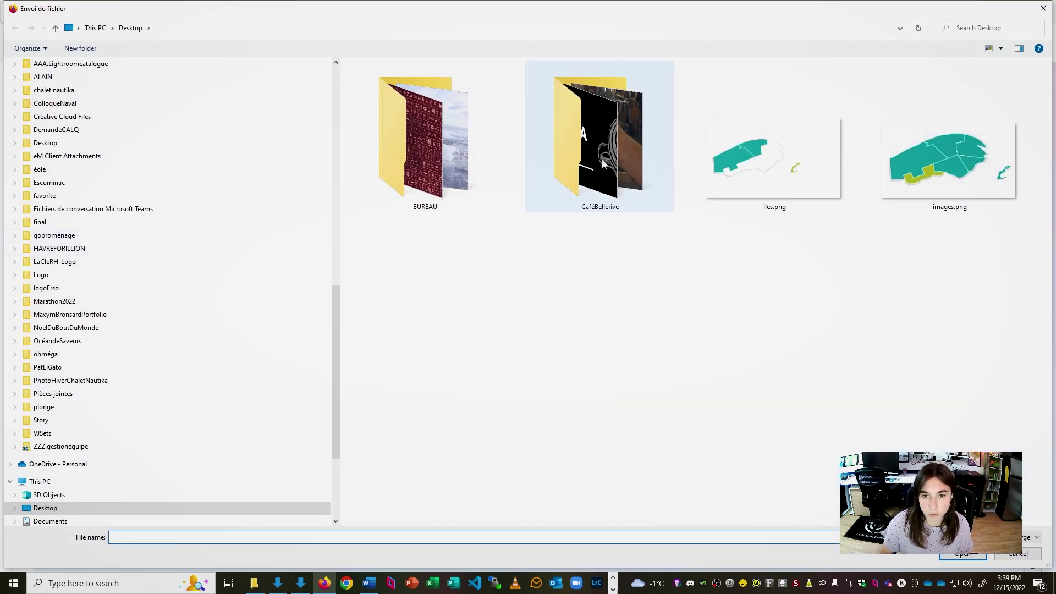
double_click(600, 140)
left_click(374, 91)
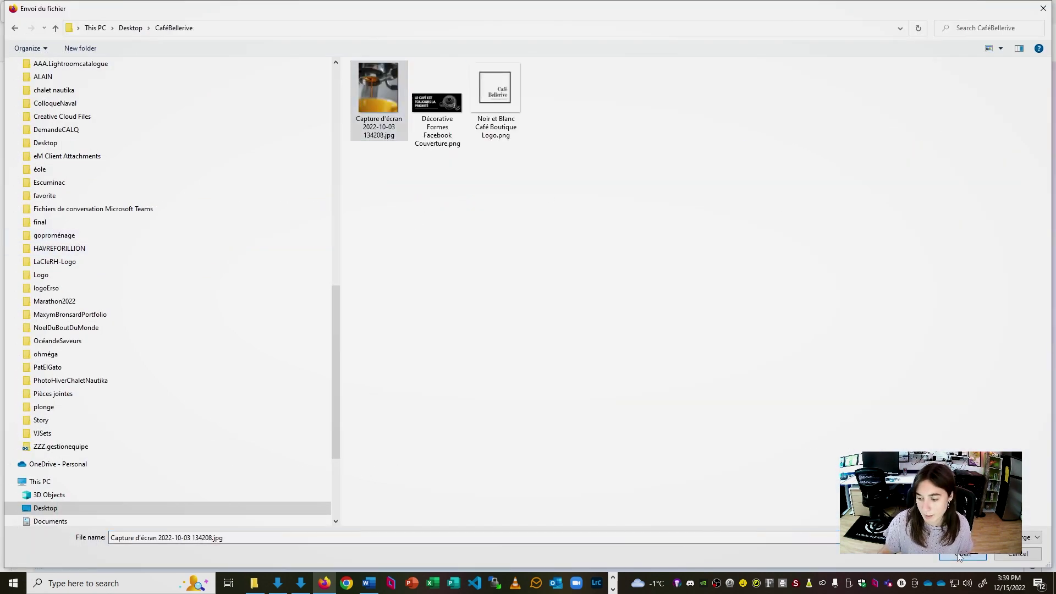
double_click(378, 128)
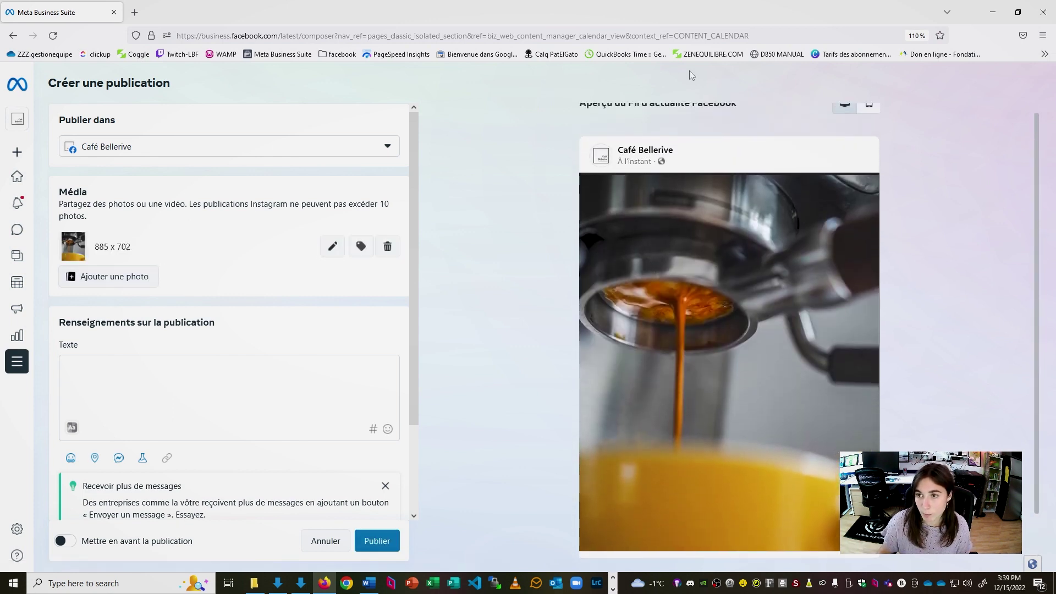
Preview the espresso post in mobile and desktop layouts, then publish it immediately
scroll(845, 132, "up", 1)
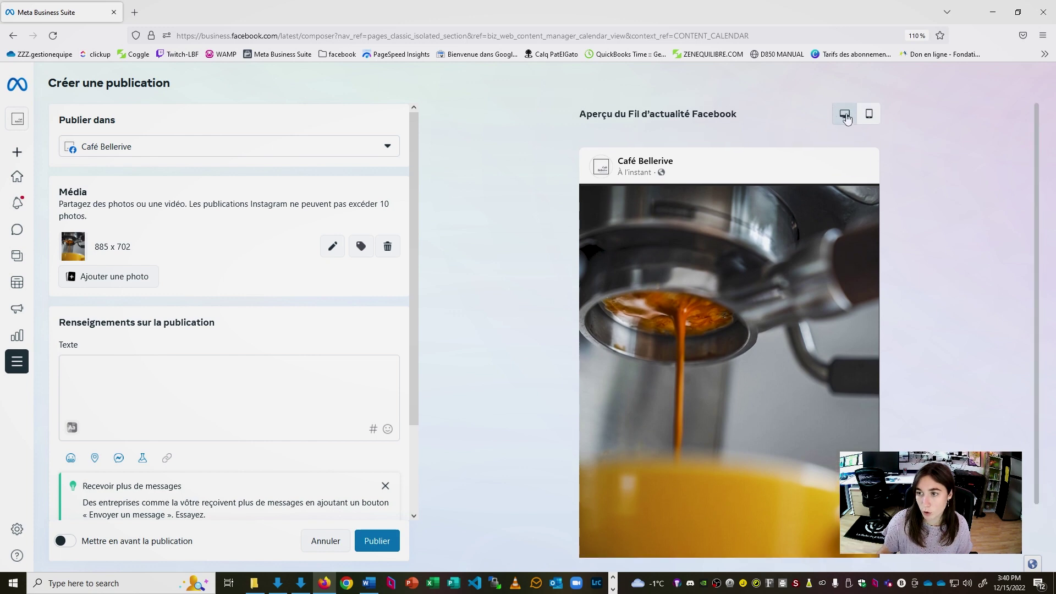
left_click(869, 115)
left_click(790, 114)
left_click(863, 118)
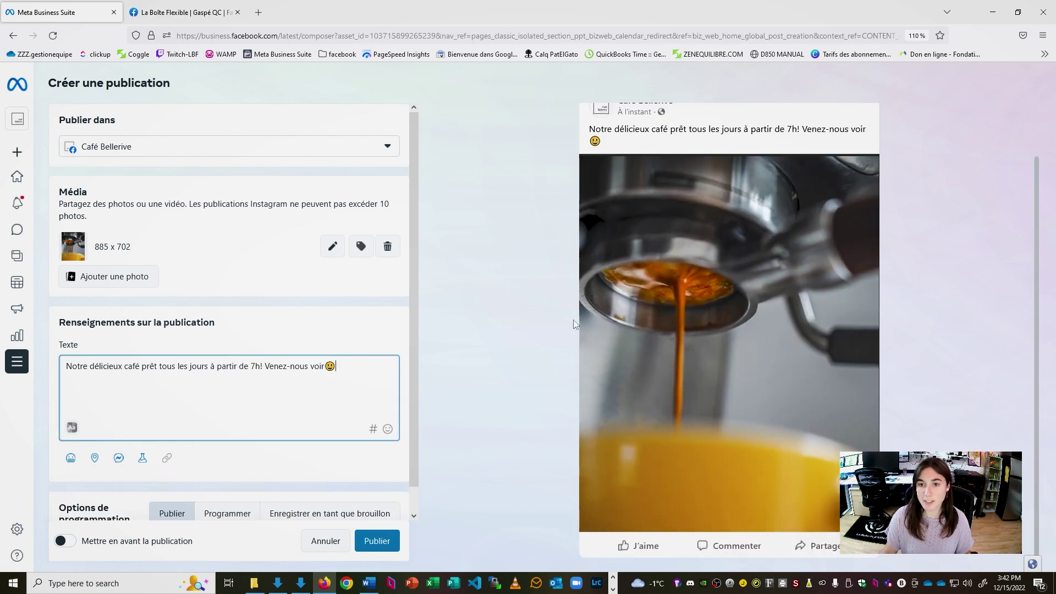
scroll(574, 324, "up", 2)
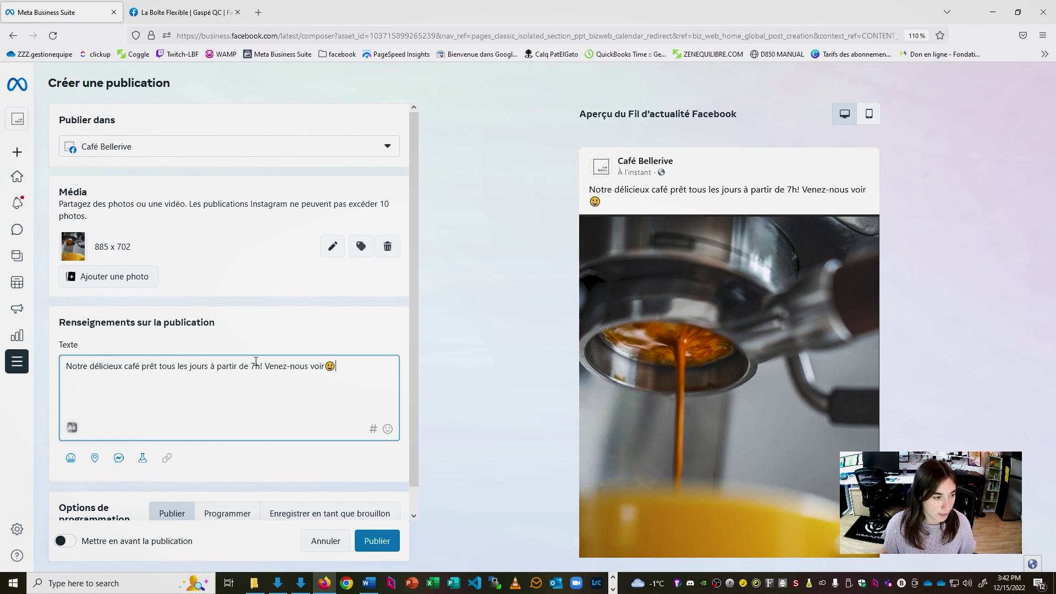
scroll(255, 362, "down", 1)
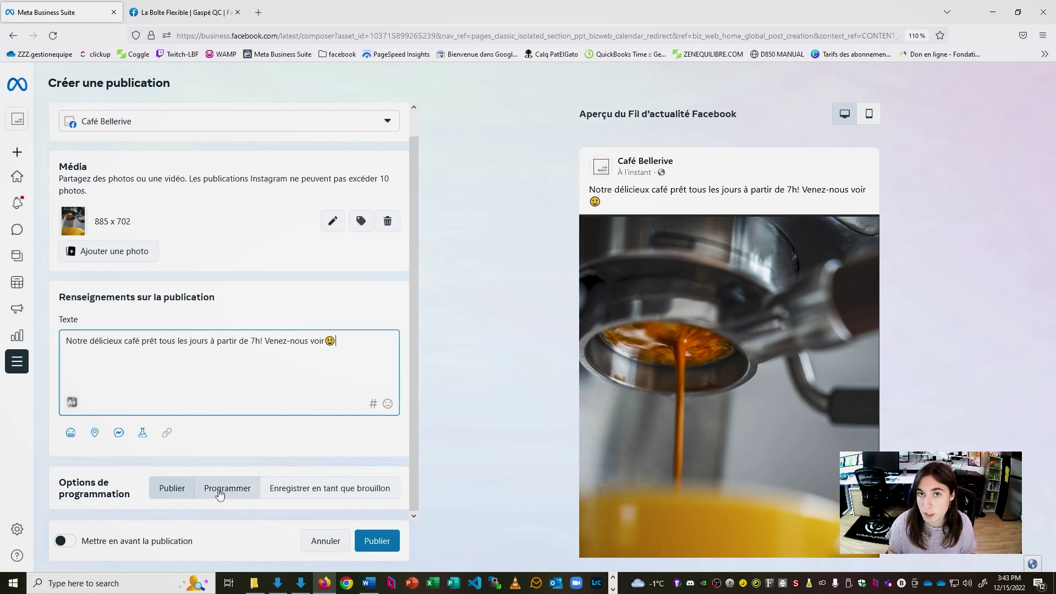
left_click(170, 489)
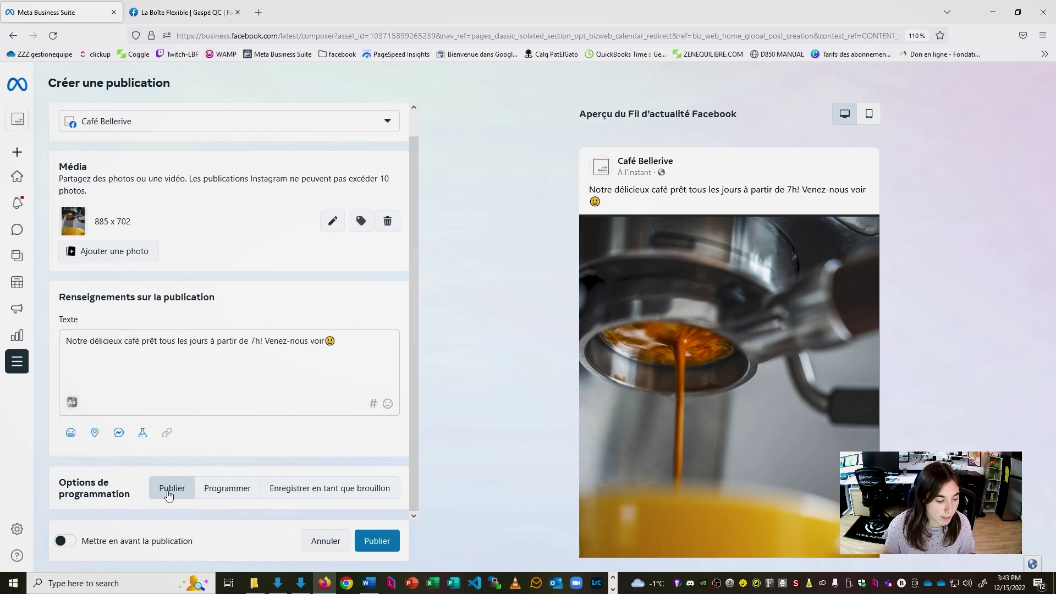
left_click(383, 542)
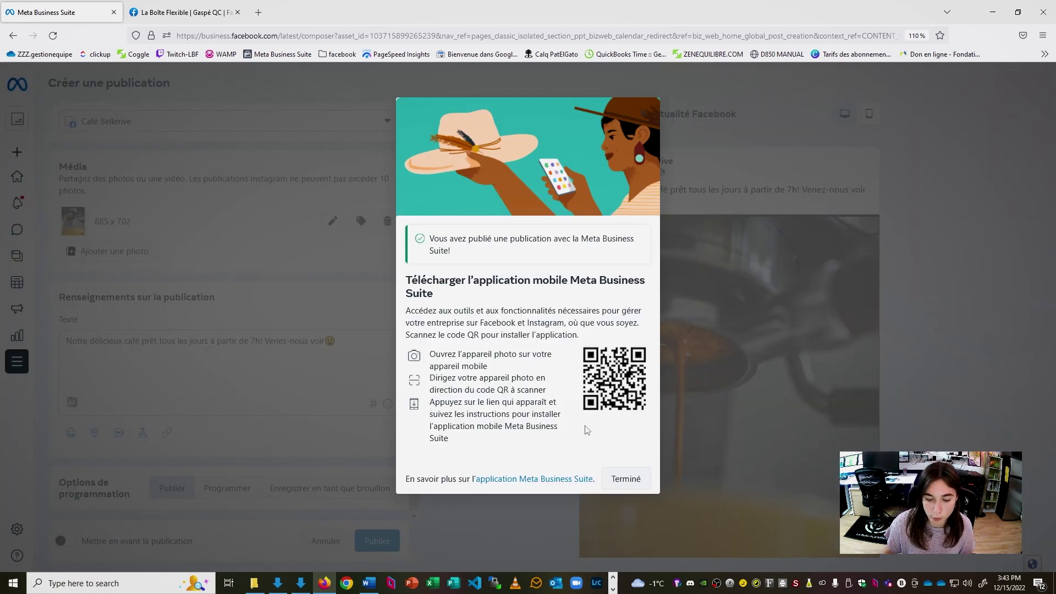
left_click(626, 478)
left_click(930, 229)
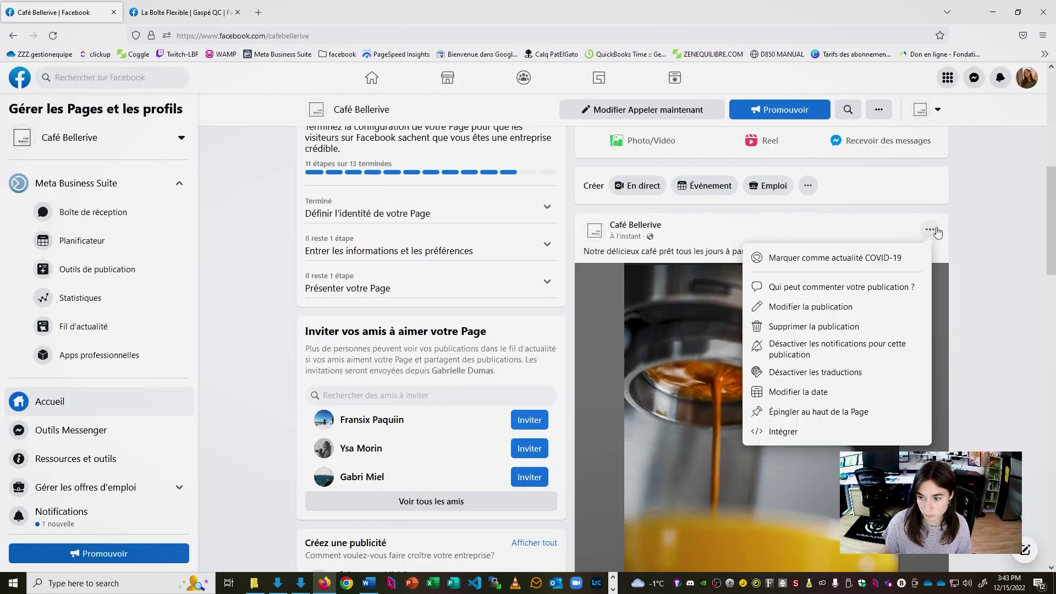
left_click(990, 299)
scroll(985, 299, "down", 2)
scroll(985, 299, "up", 1)
scroll(968, 288, "down", 3)
scroll(952, 280, "up", 3)
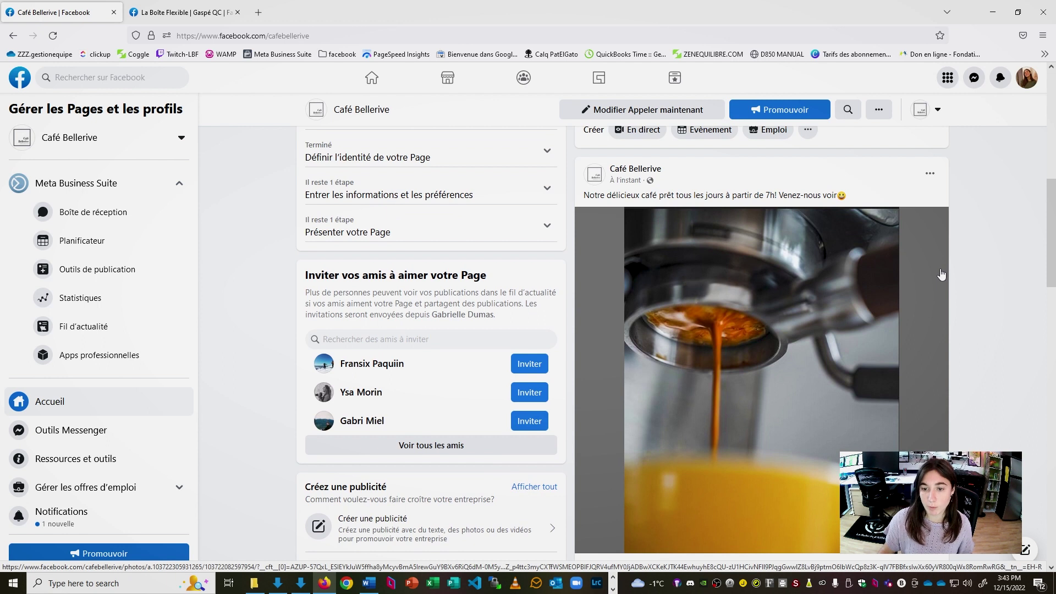
scroll(957, 286, "down", 1)
scroll(974, 299, "up", 1)
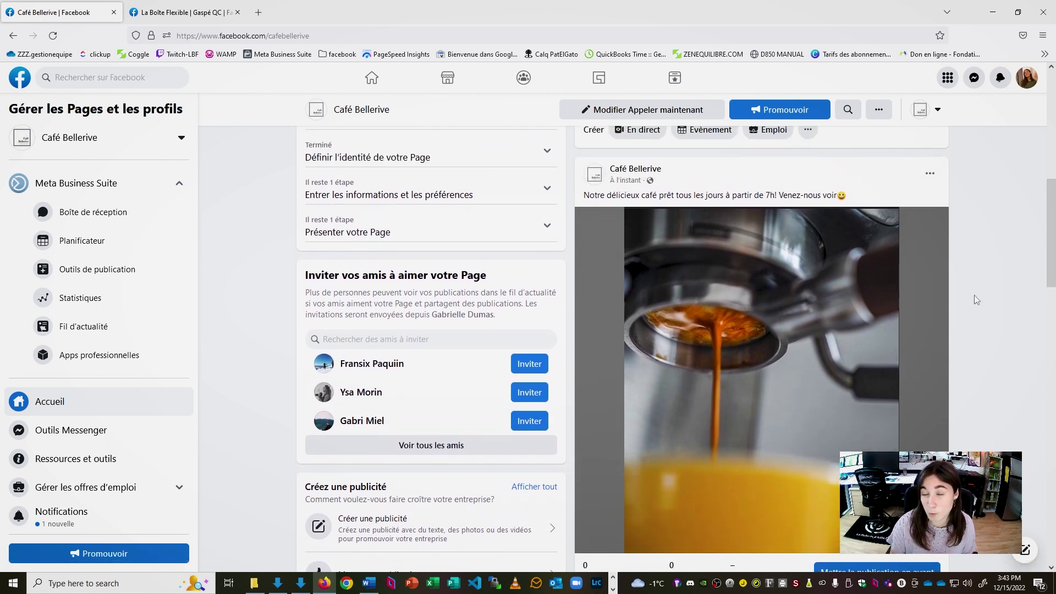
scroll(738, 429, "down", 1)
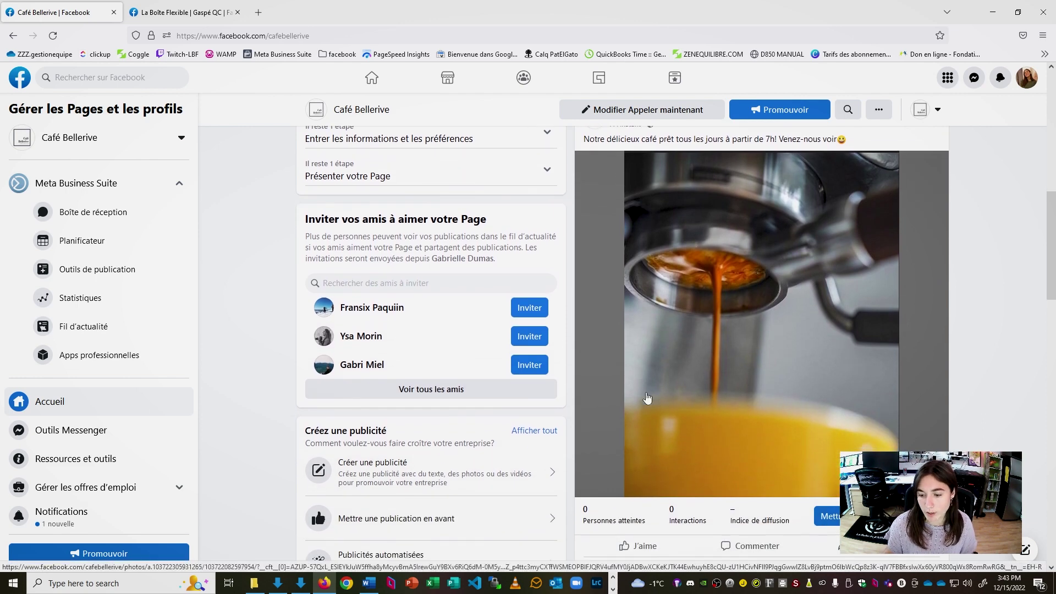
scroll(744, 404, "up", 1)
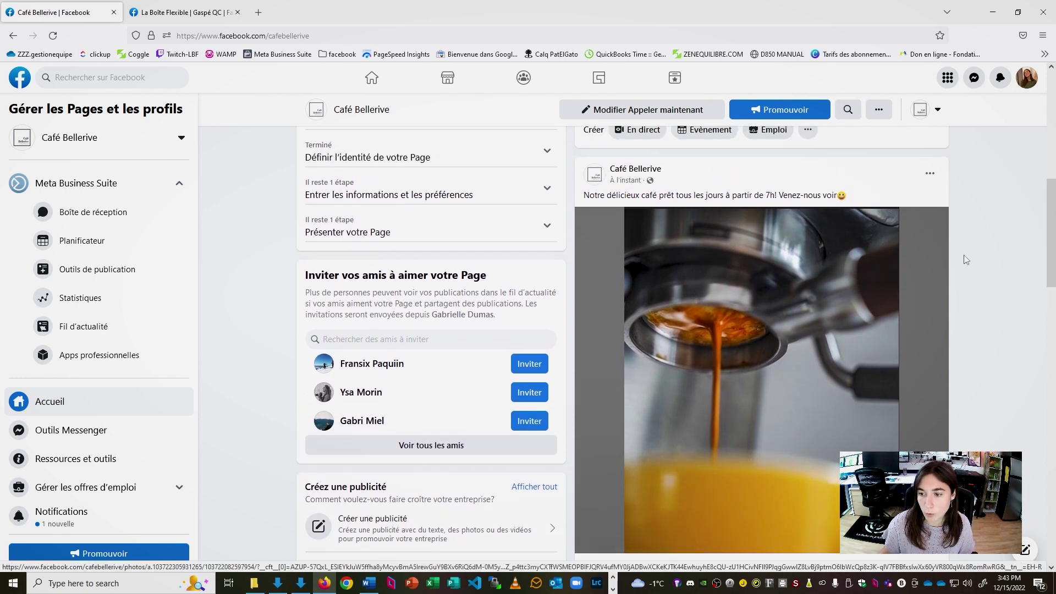
scroll(914, 192, "down", 1)
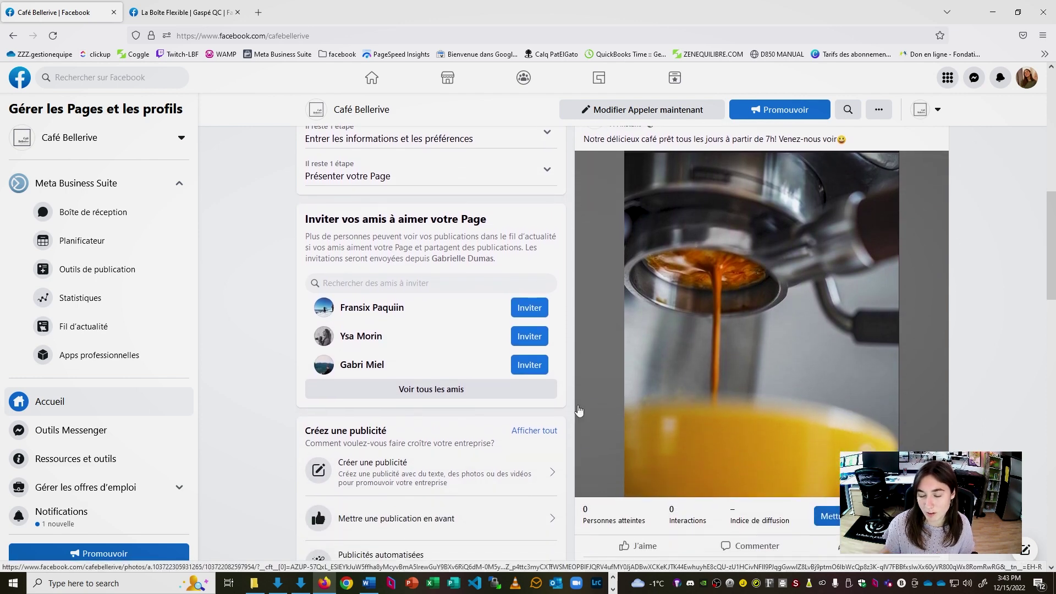
scroll(710, 456, "up", 2)
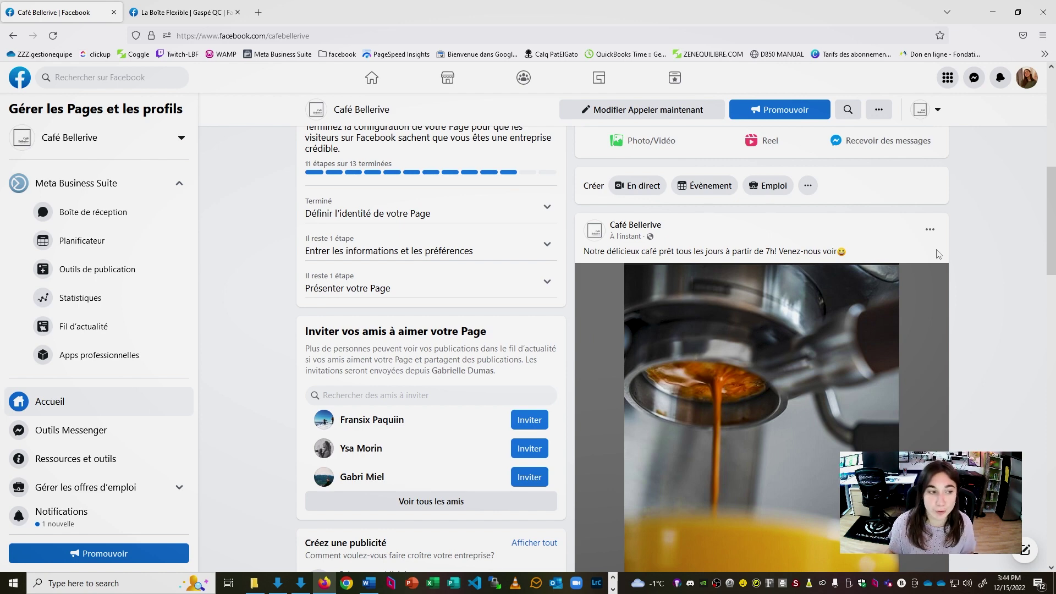
scroll(1051, 223, "down", 4)
scroll(889, 330, "up", 2)
left_click(881, 335)
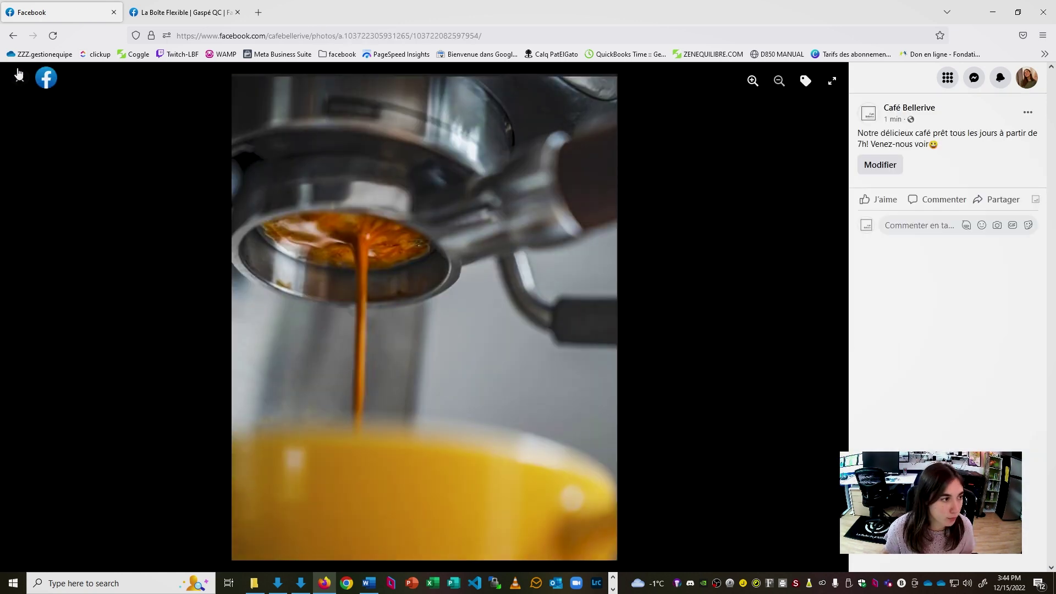
left_click(20, 78)
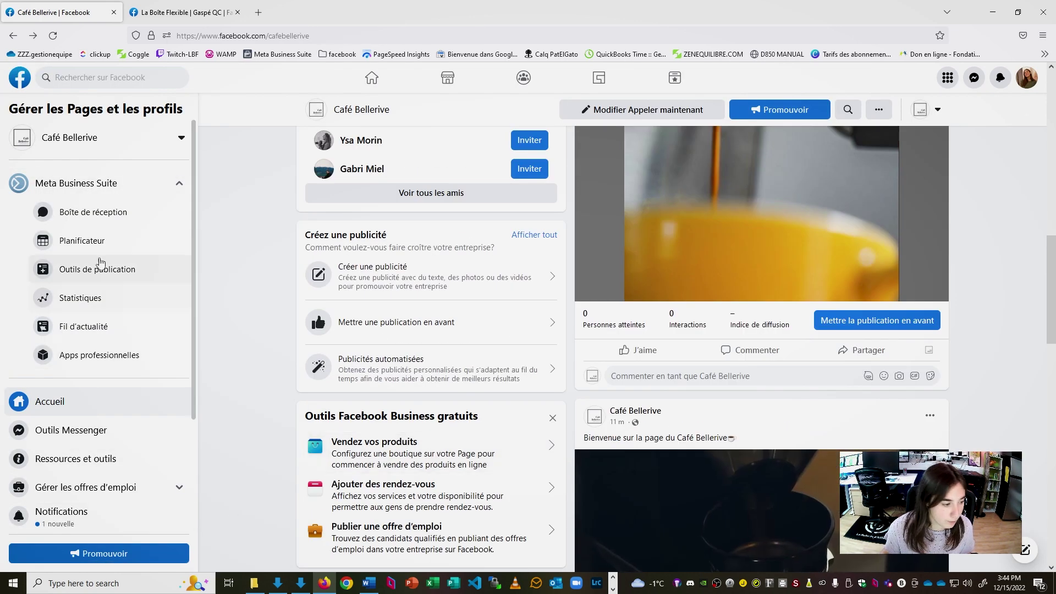
scroll(63, 386, "down", 4)
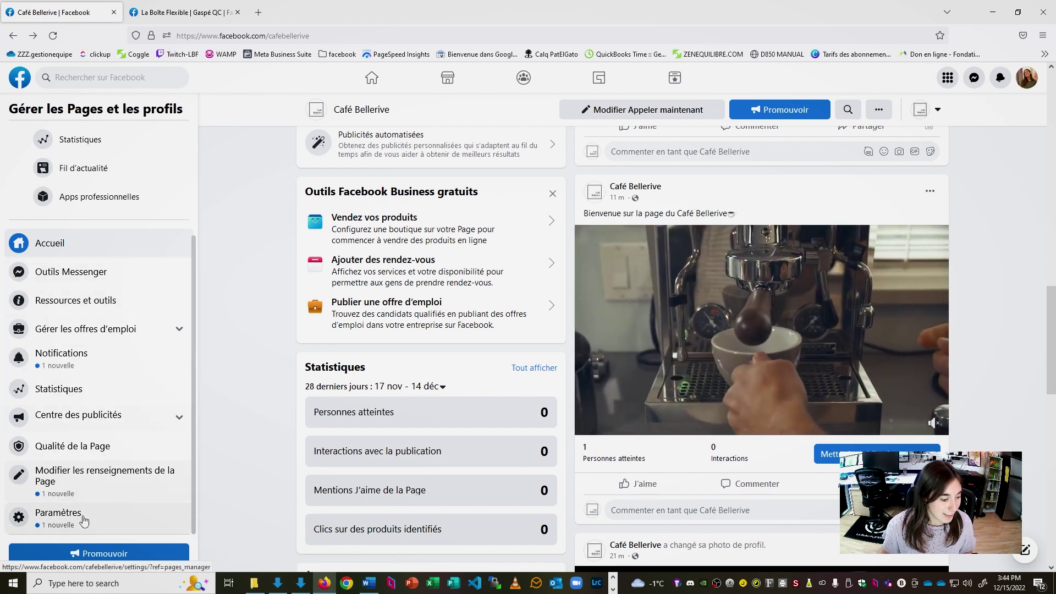
In Paramètres > Rôles de la Page, pick a friend from suggestions for the Administrateur role
left_click(95, 515)
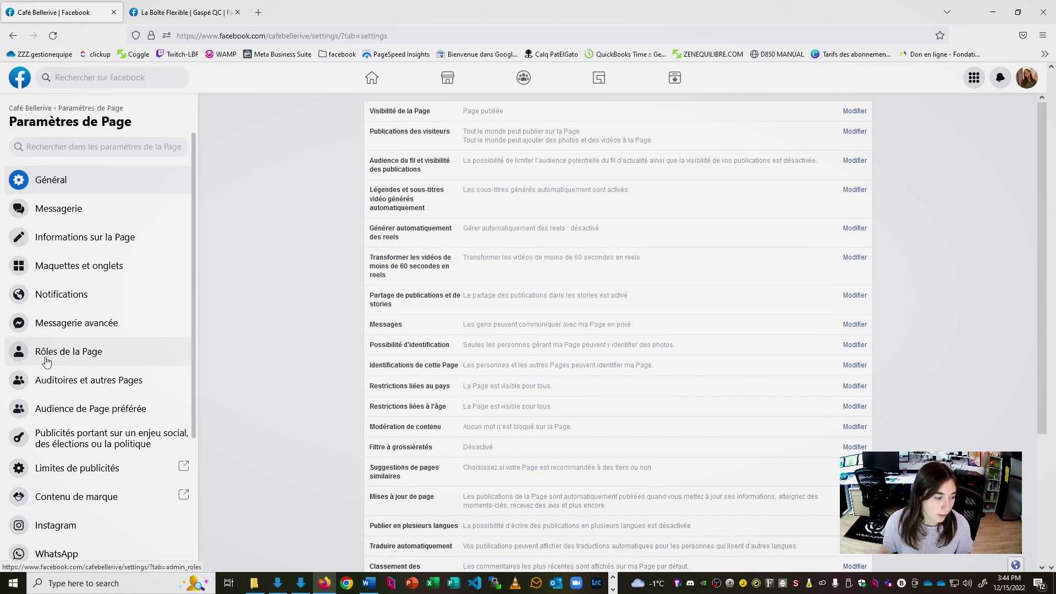
left_click(11, 36)
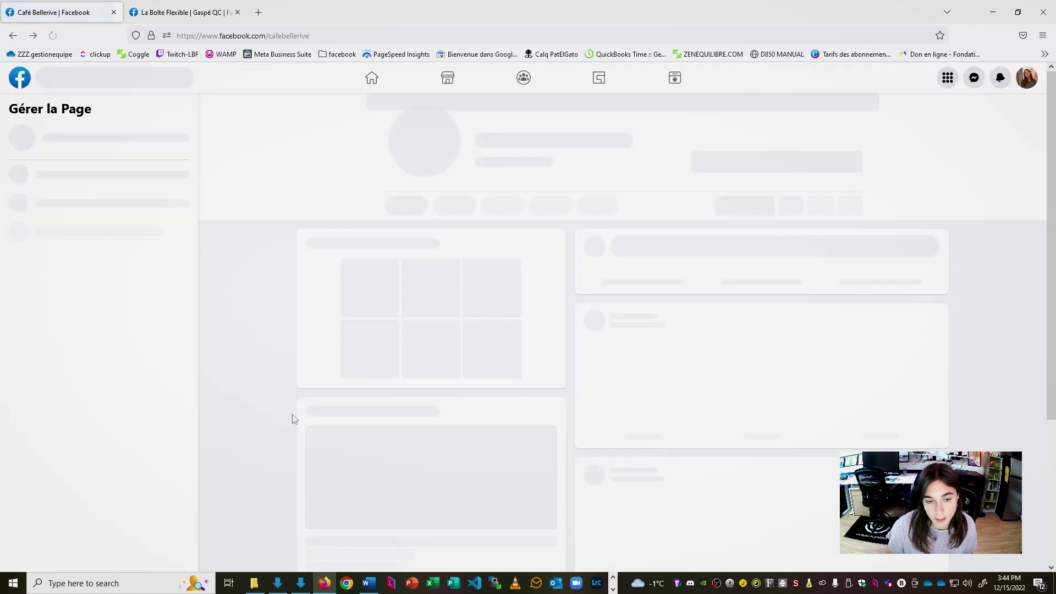
scroll(97, 415, "down", 3)
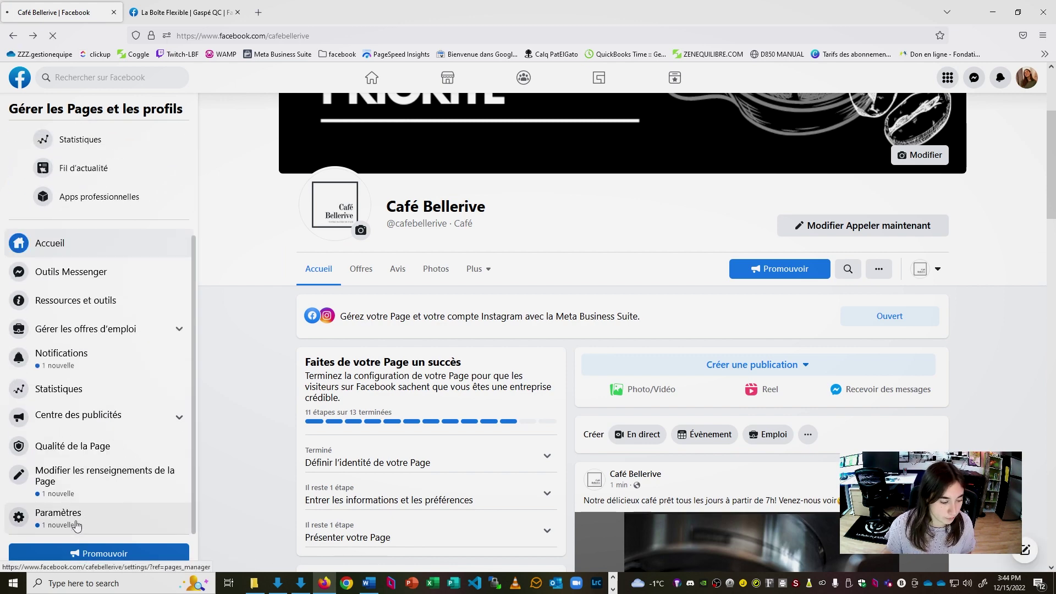
left_click(76, 525)
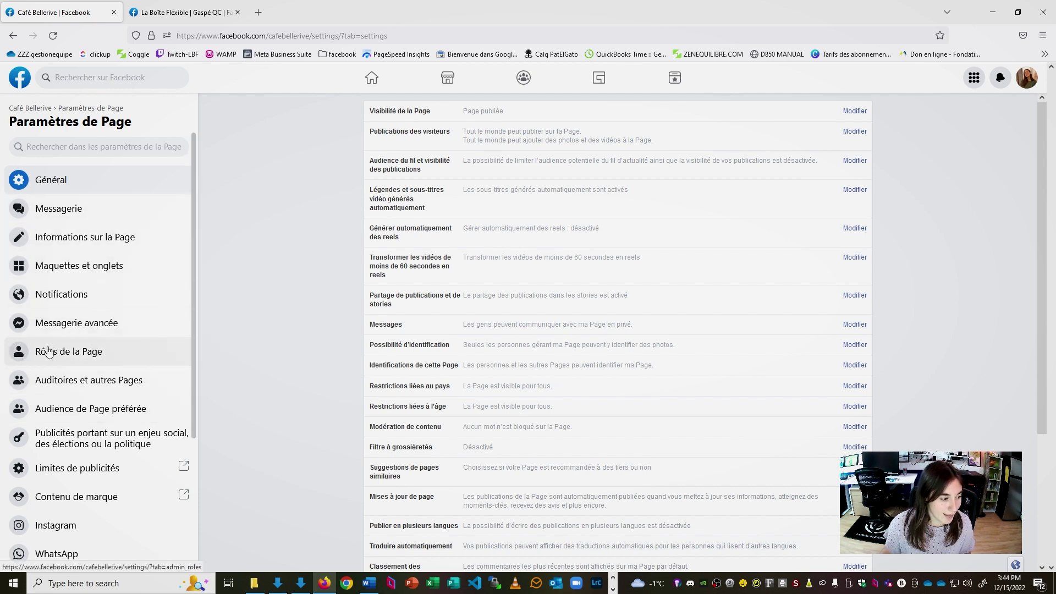
left_click(109, 358)
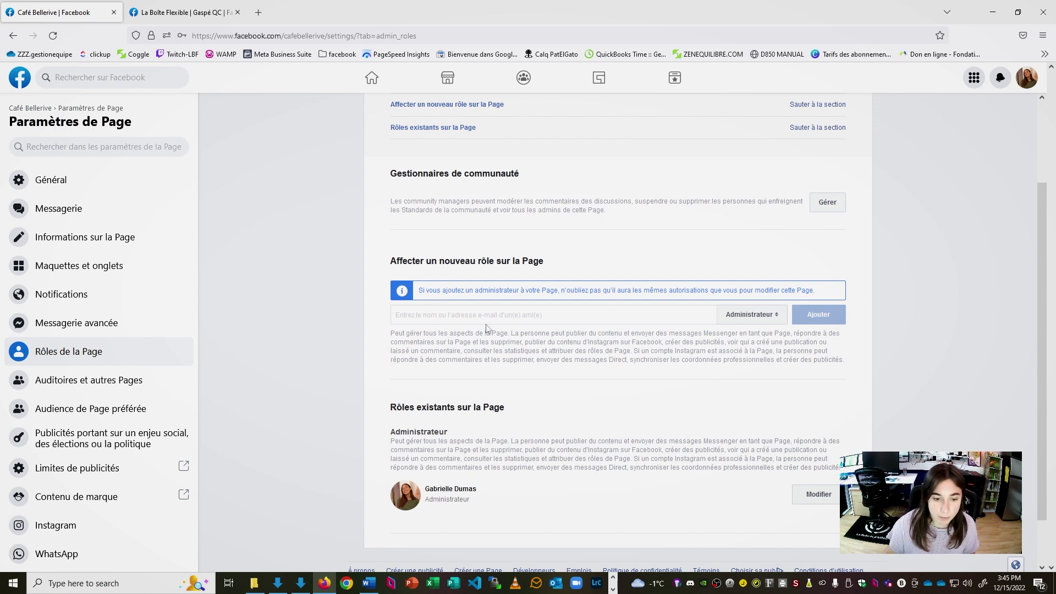
left_click(529, 318)
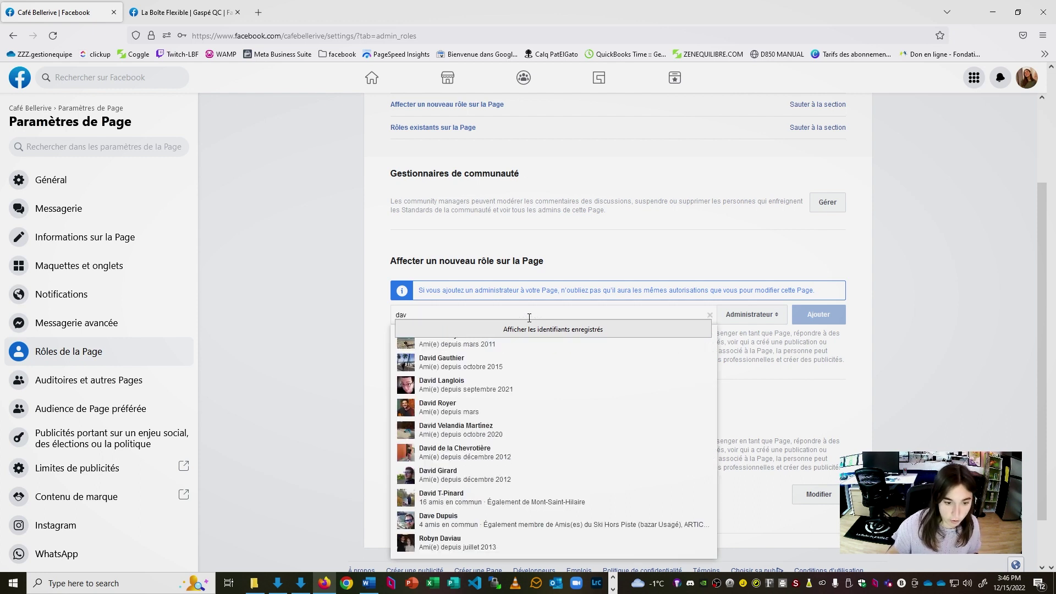
left_click(515, 391)
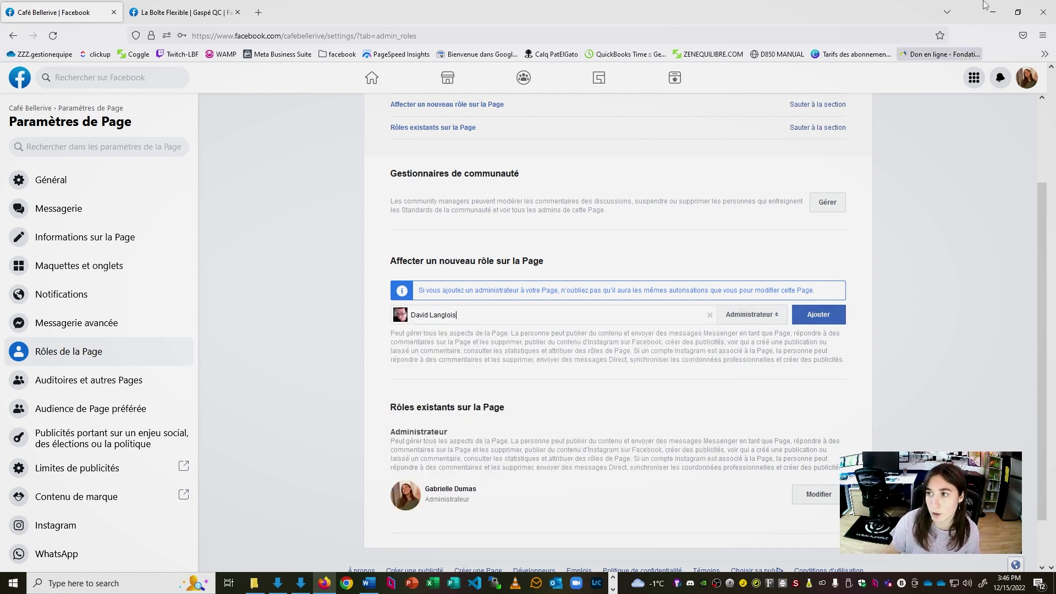
left_click(1029, 79)
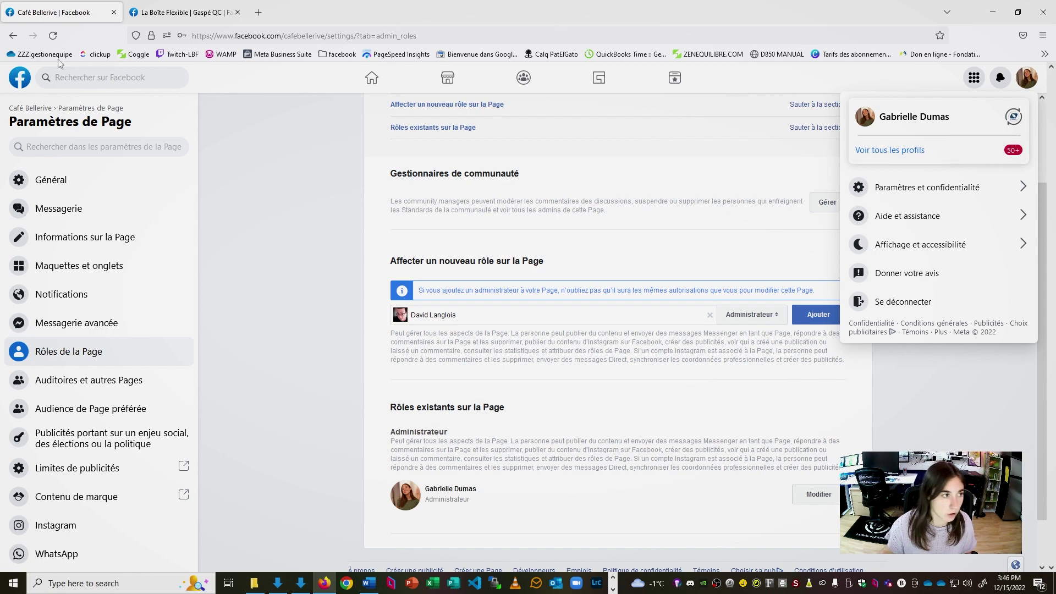
Go to the home feed, then reopen Café Bellerive from Recherches récentes and scroll its feed
left_click(16, 79)
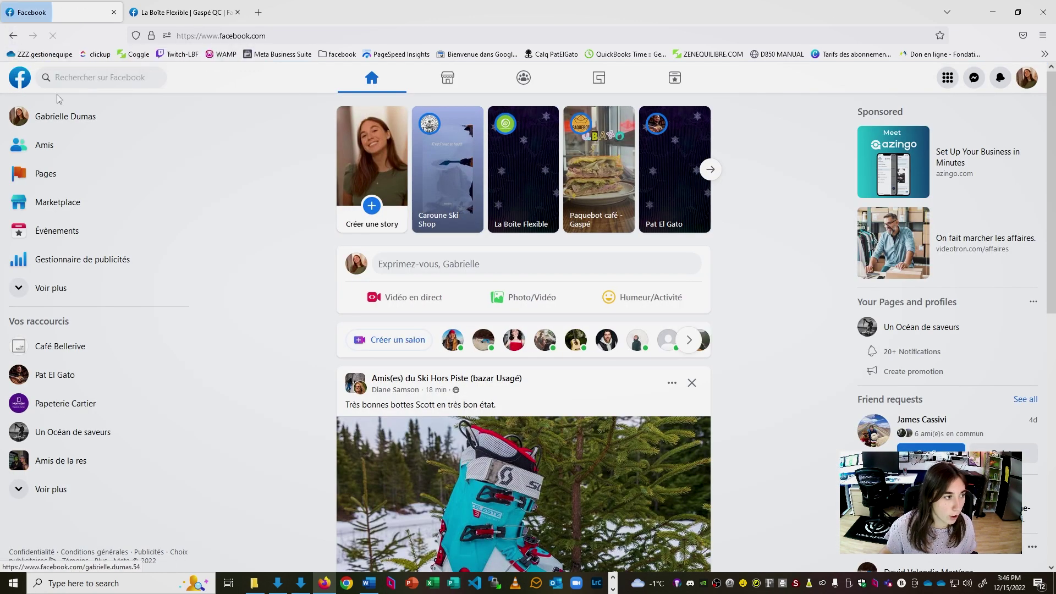
left_click(60, 77)
left_click(65, 128)
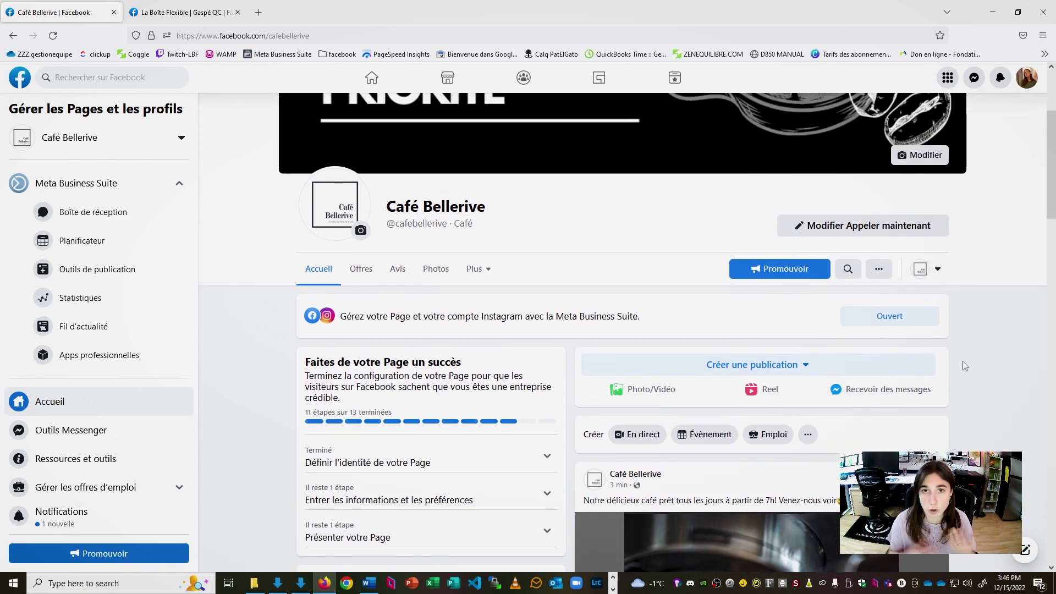
scroll(964, 366, "down", 10)
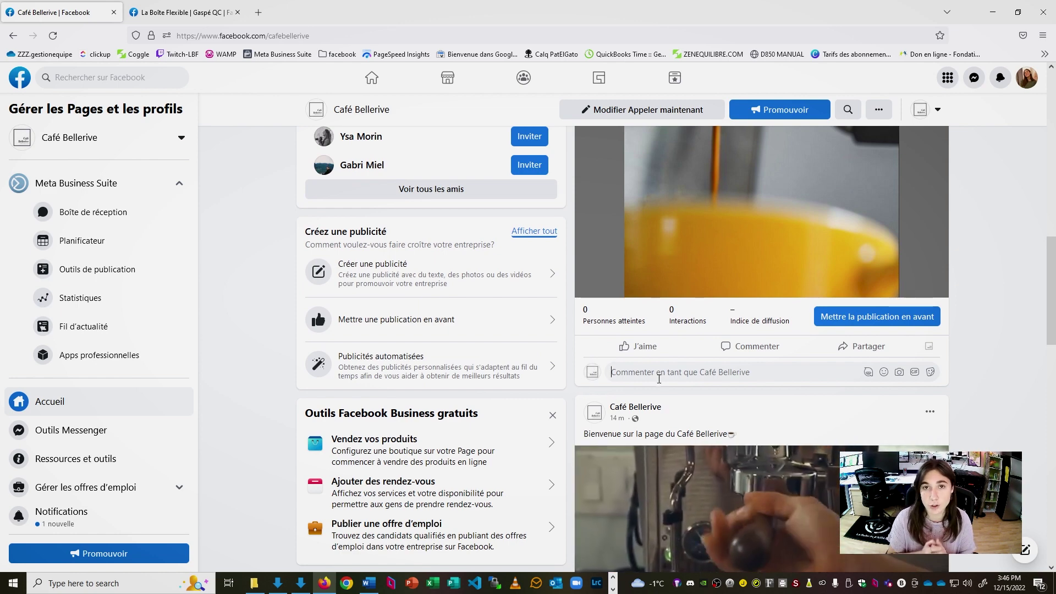
scroll(659, 379, "up", 10)
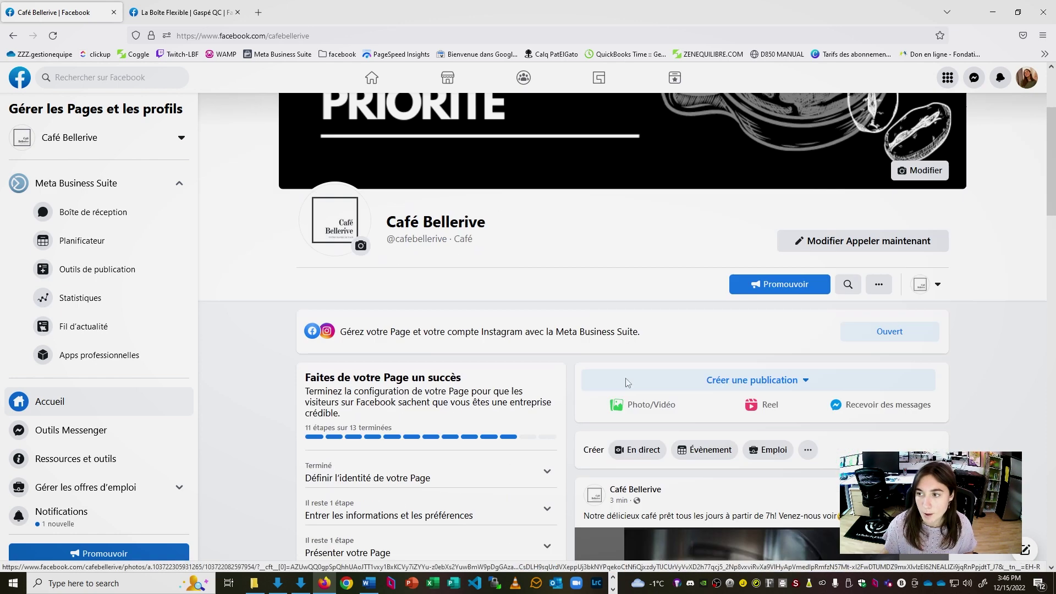
scroll(627, 382, "down", 2)
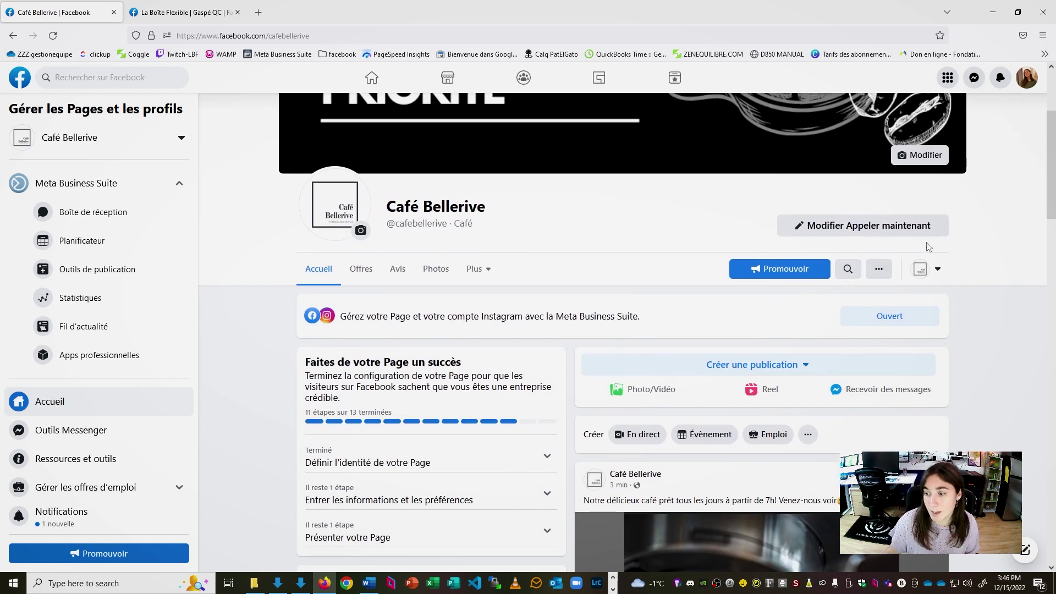
Interact as the personal profile and scroll past the espresso photo and 34-second welcome video posts
left_click(941, 269)
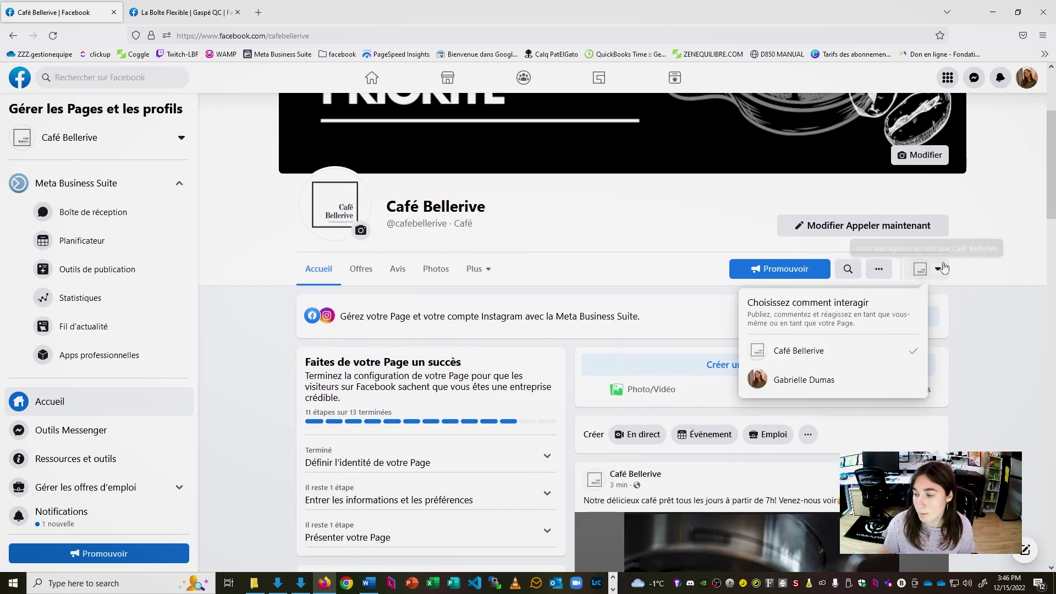
left_click(853, 386)
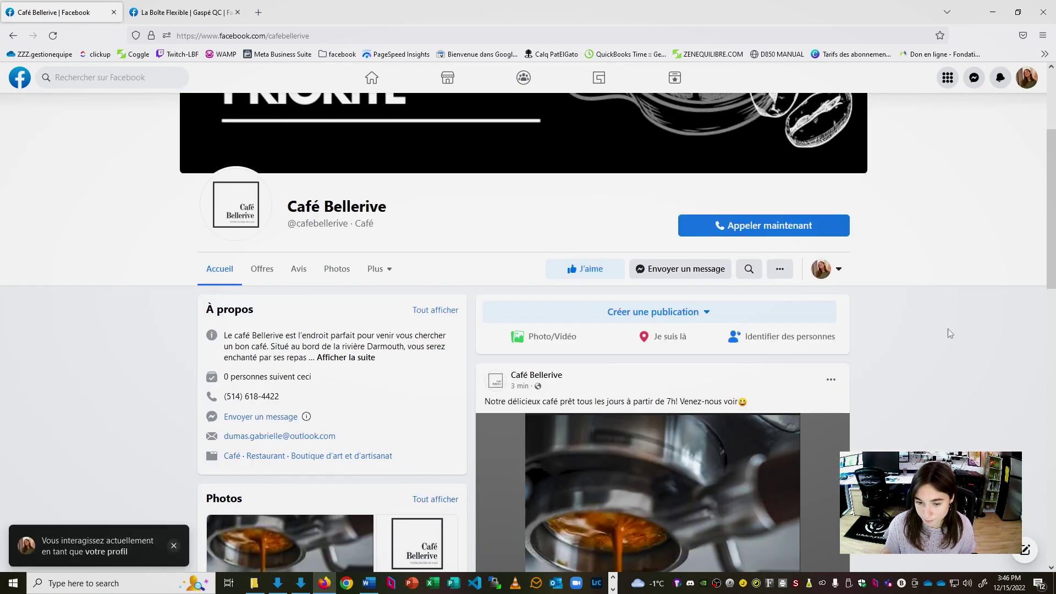
scroll(363, 384, "down", 2)
scroll(219, 381, "up", 3)
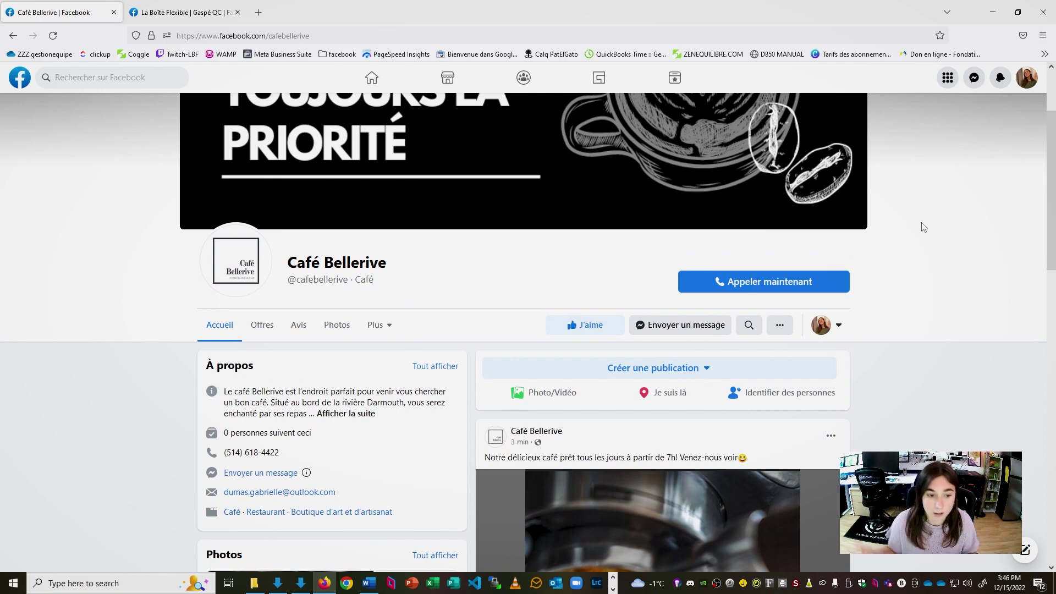
scroll(880, 231, "down", 5)
scroll(833, 115, "up", 2)
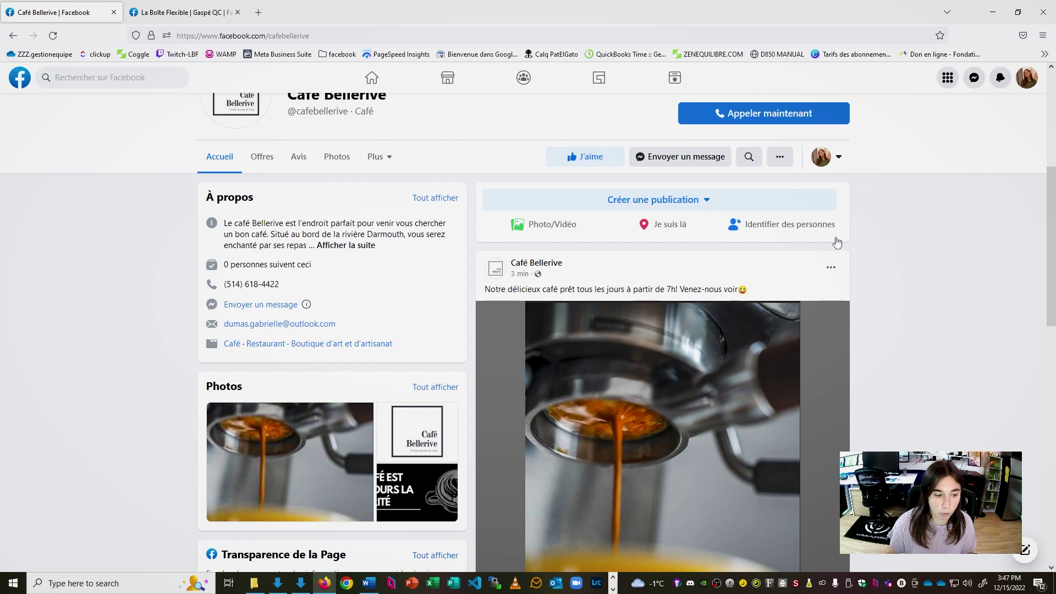
scroll(633, 465, "down", 2)
scroll(605, 478, "up", 6)
scroll(605, 478, "down", 2)
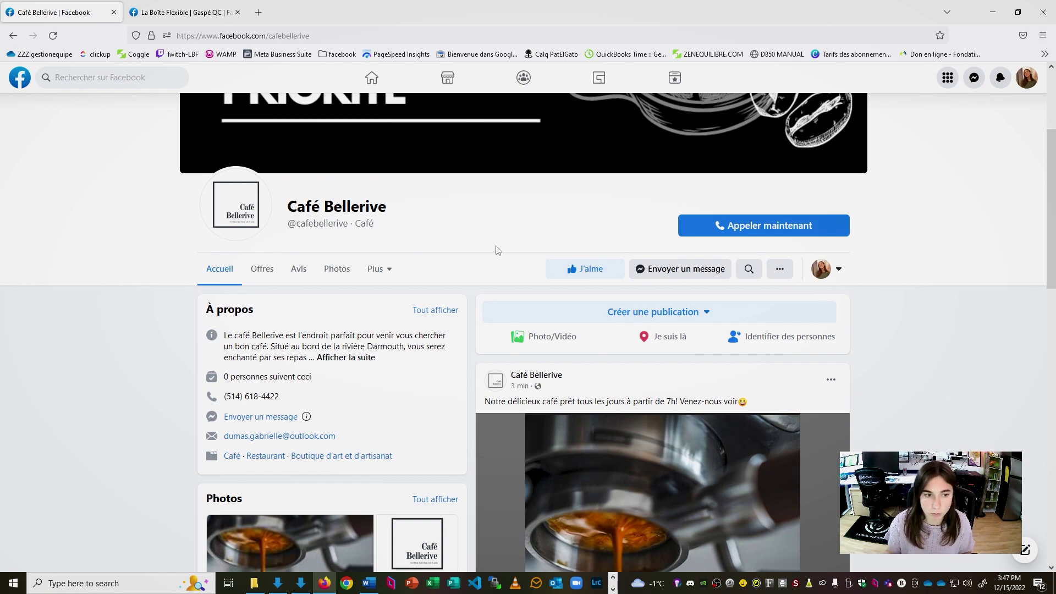
scroll(503, 294, "down", 10)
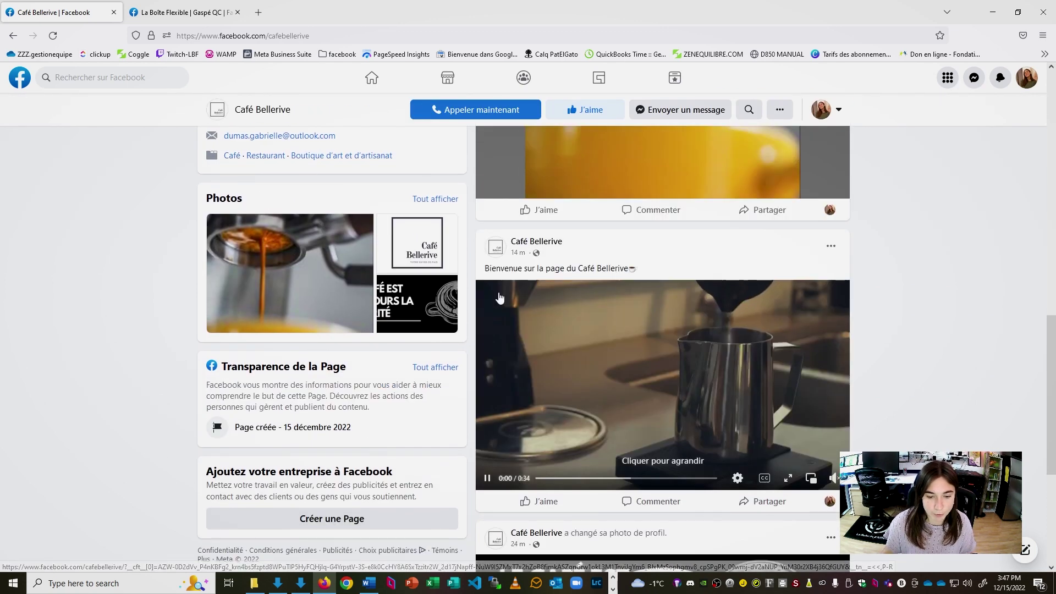